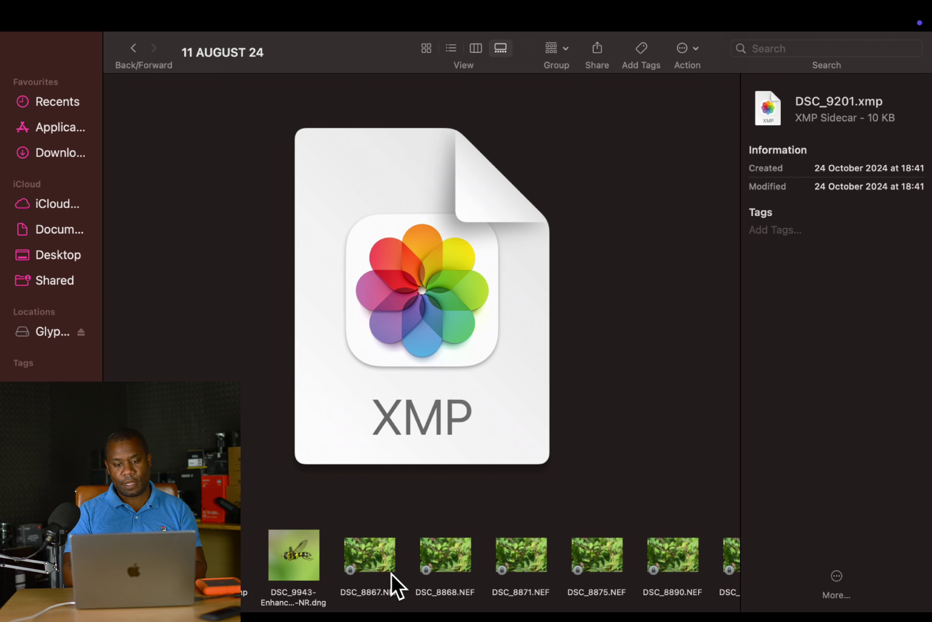
Preview DSC_8867.NEF in the 11 AUGUST 24 folder and examine the hovering insect's head and wings up close.
left_click(371, 551)
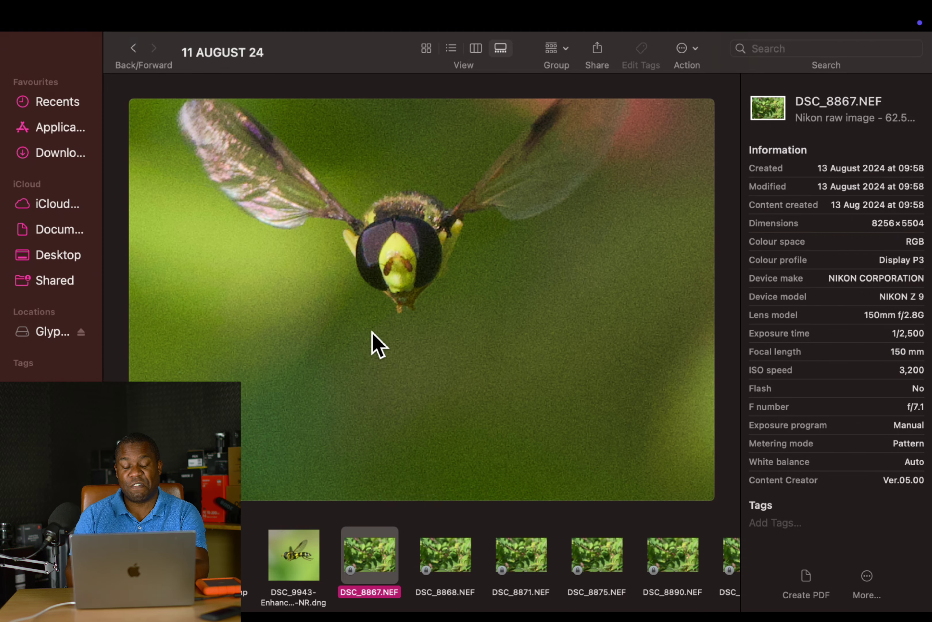
left_click_drag(372, 331, 372, 427)
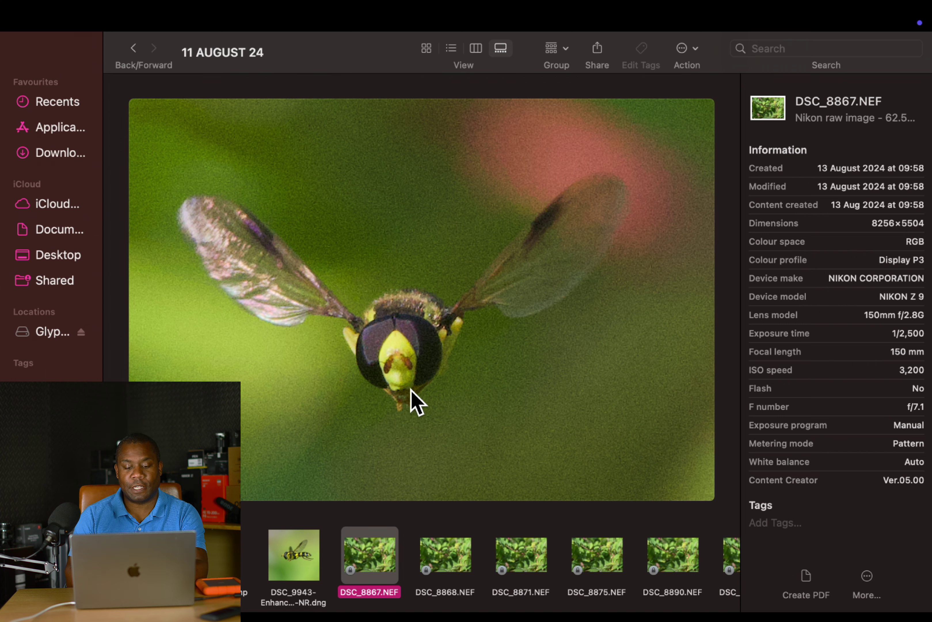
scroll(434, 343, "down", 3)
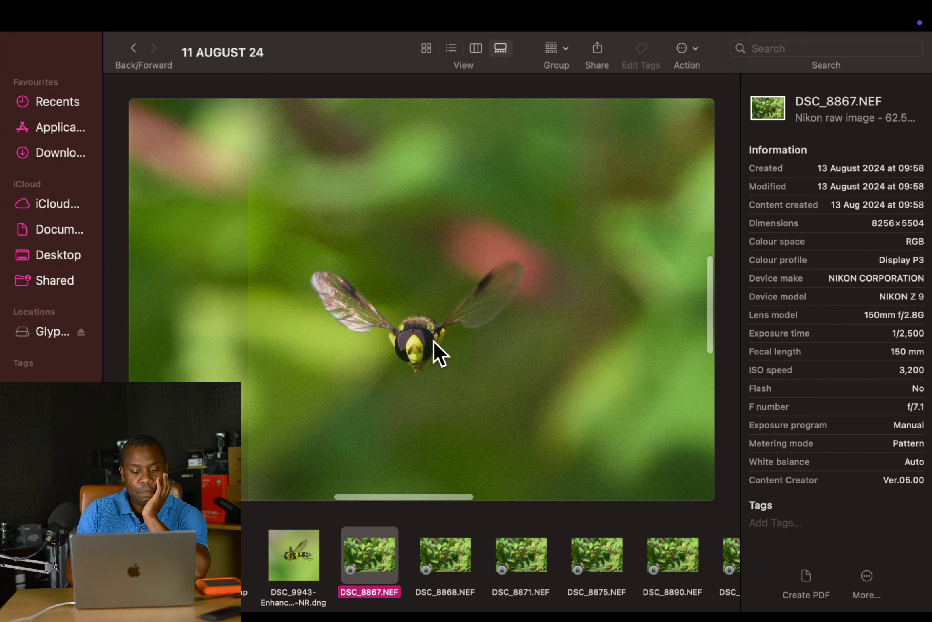
Browse forward through the raw hoverfly photos from DSC_8867.NEF to DSC_9133.NEF.
key("Right")
key("Right")
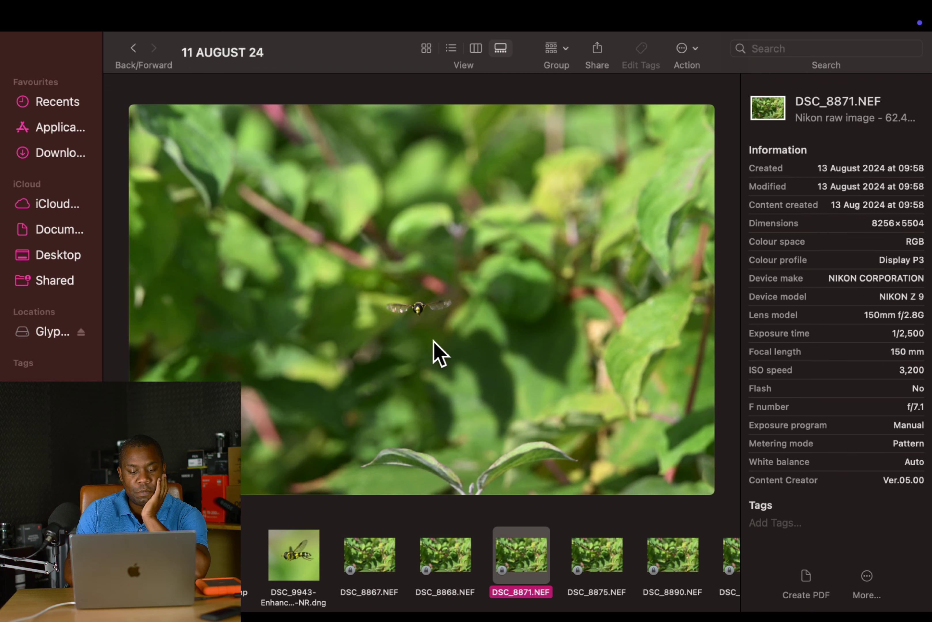
key("Right")
key("Right")
key("Right")
key("Right")
key("Right")
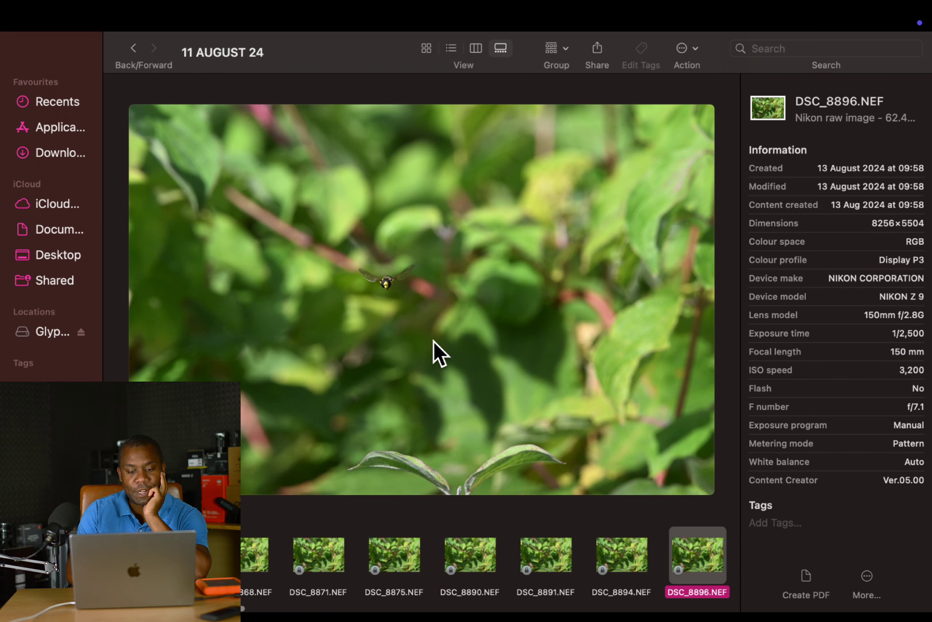
key("Right")
key("Right")
key("Right")
key("Right")
key("Right")
key("Right")
key("Right")
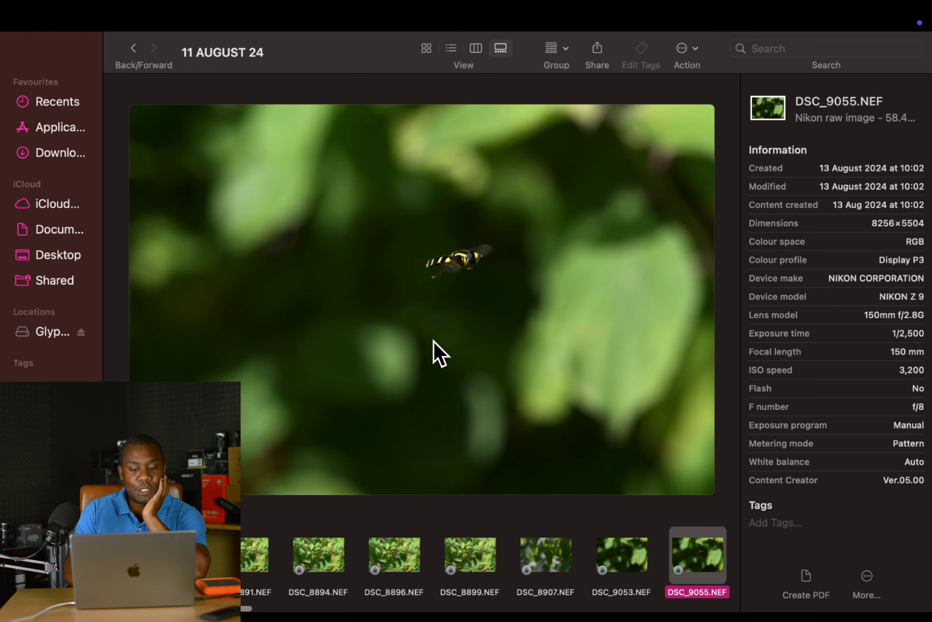
key("Right")
key("Right")
key("Right")
key("Right")
key("Right")
key("Right")
key("Right")
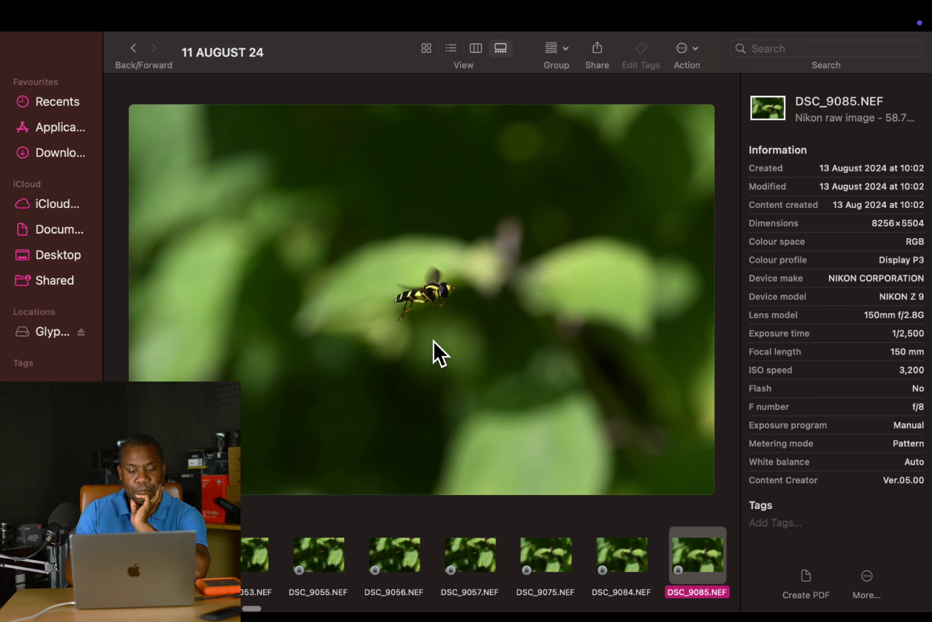
key("Right")
key("Right")
key("Right")
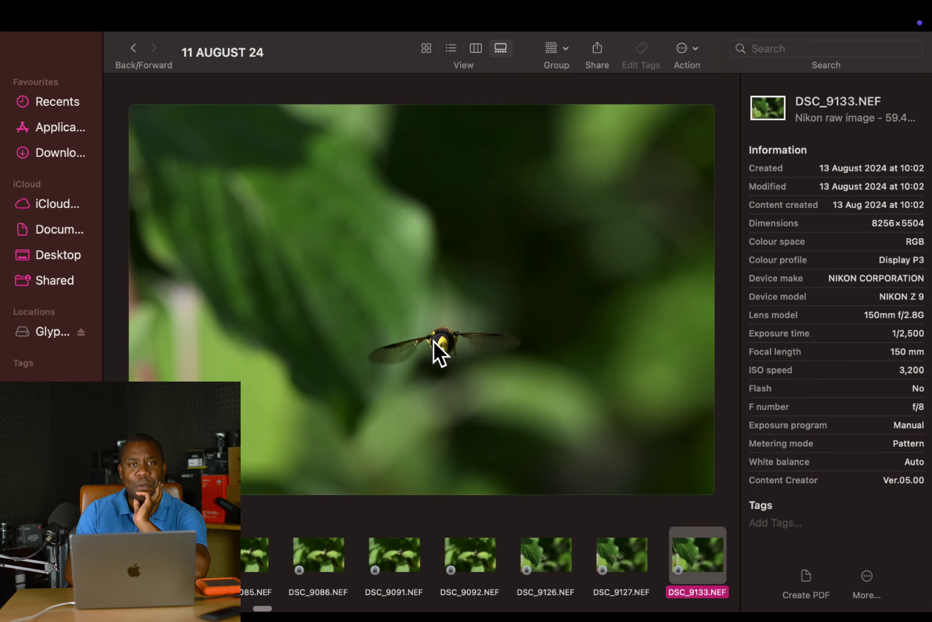
Compare the neighbouring head-on flight shots up to DSC_9160.NEF, then go back to DSC_9135.NEF and examine its head up close.
key("Left")
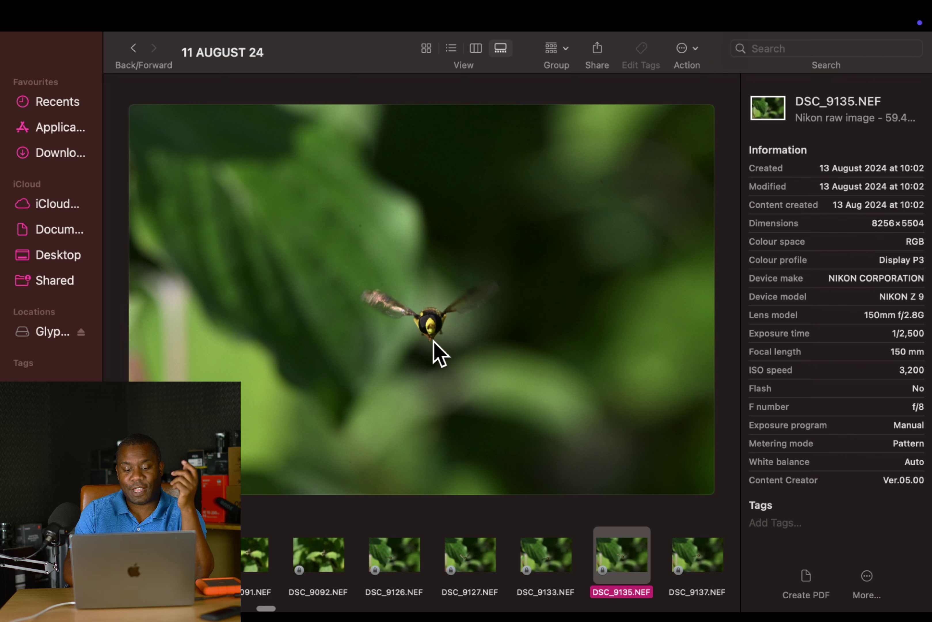
key("Right")
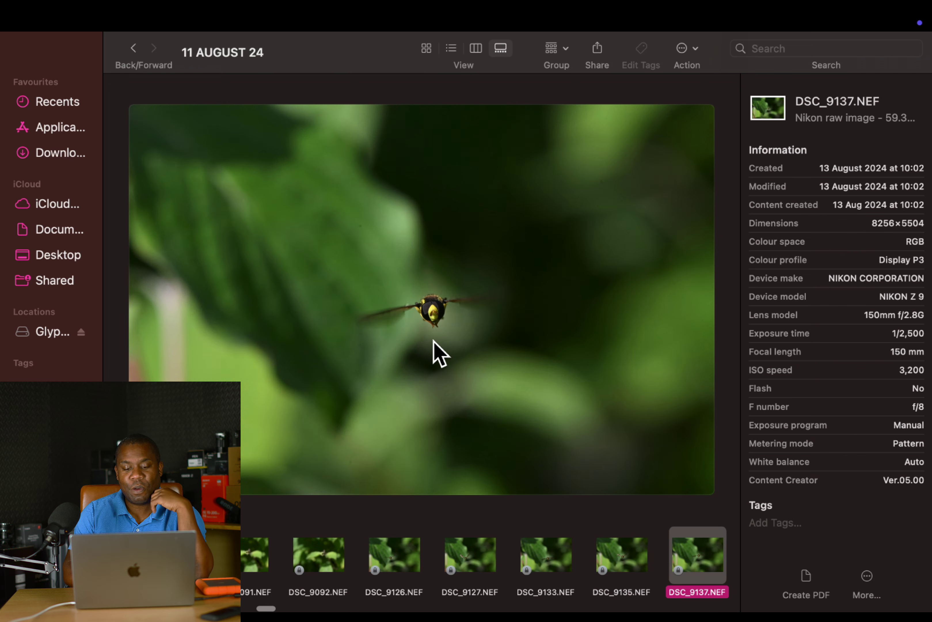
key("Right")
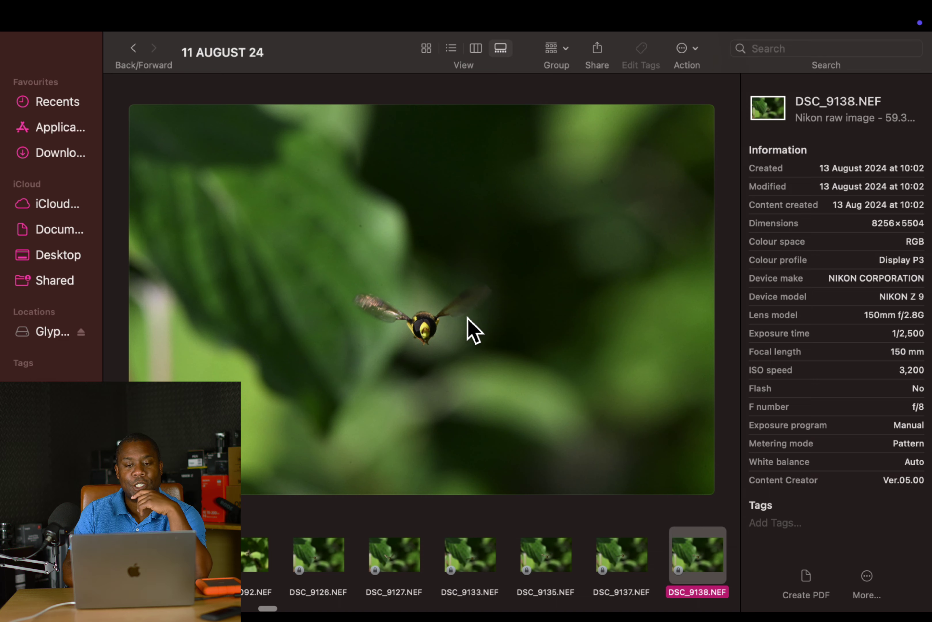
key("Right")
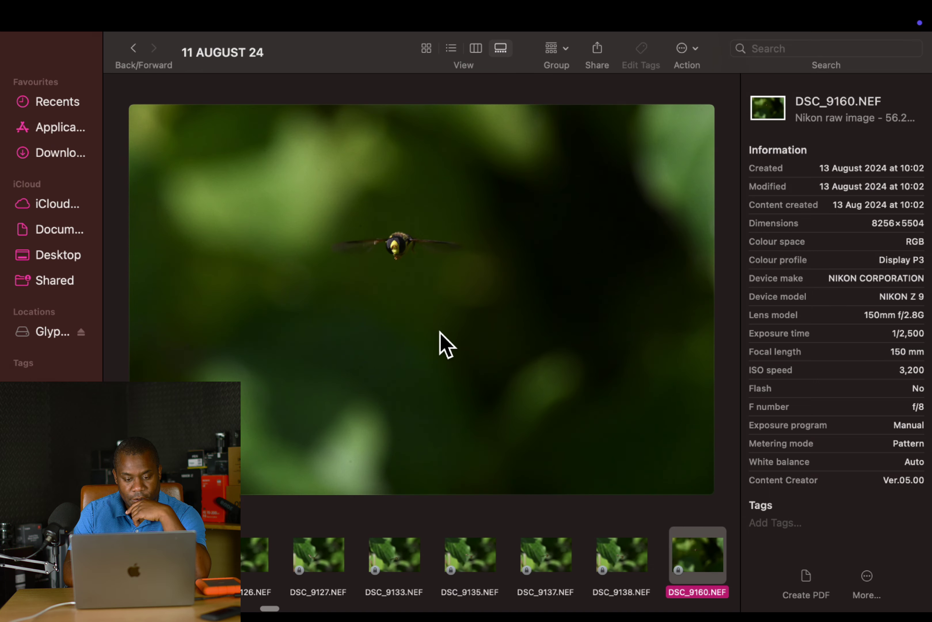
key("Right")
key("Left")
key("Left")
key("Left")
key("Left")
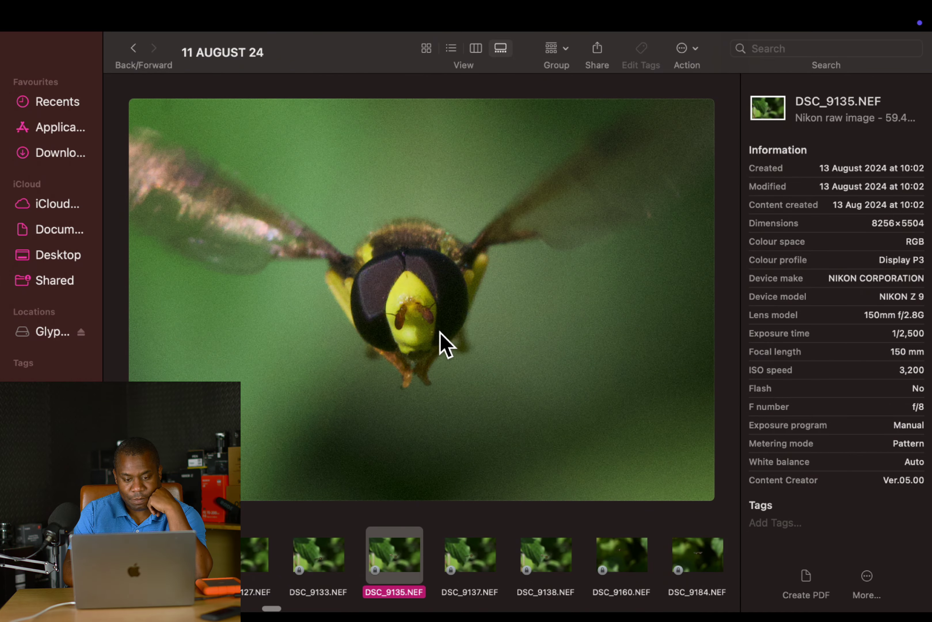
Browse forward to DSC_9207.NEF and examine the side view of the insect's body up close.
key("Right")
key("Right")
key("Right")
key("Right")
key("Right")
key("Right")
key("Right")
key("Right")
key("Right")
key("Right")
key("Right")
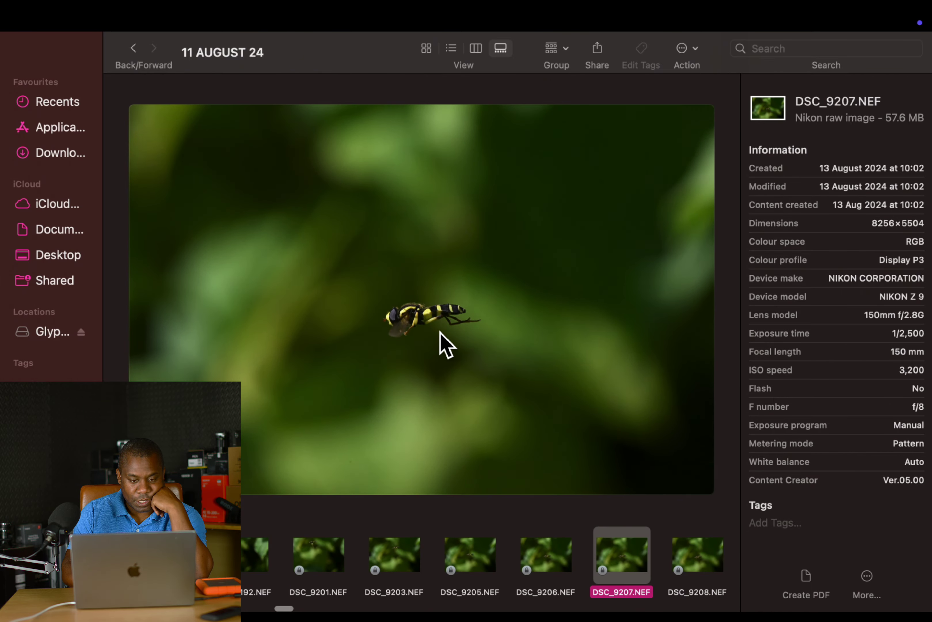
scroll(440, 332, "up", 5)
scroll(454, 329, "left", 3)
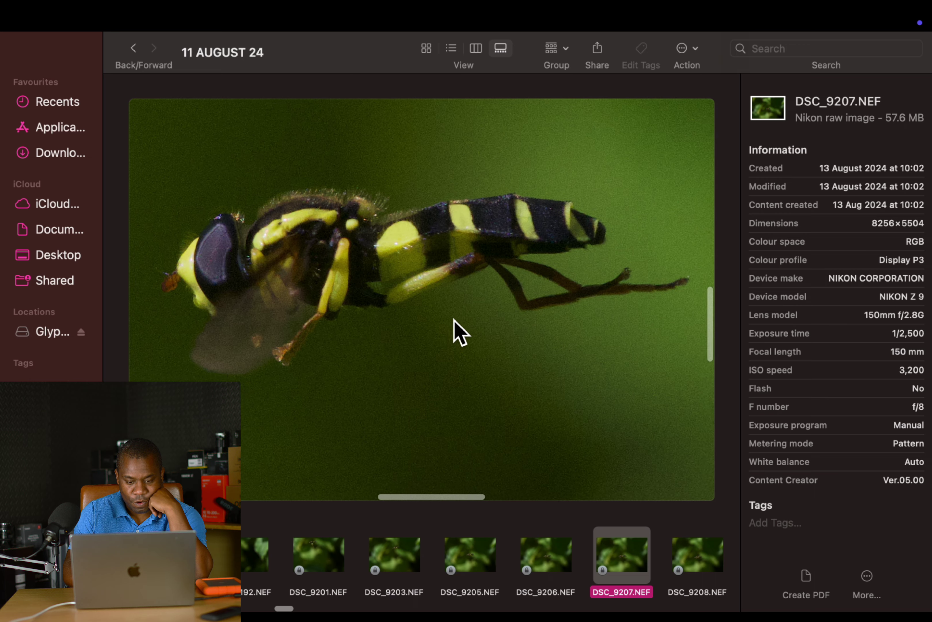
Browse forward through the side-view flight shots to DSC_9280.NEF and examine the insect up close.
key("Right")
key("Right")
key("Right")
key("Right")
key("Right")
key("Right")
key("Right")
key("Right")
key("Right")
key("Right")
key("Right")
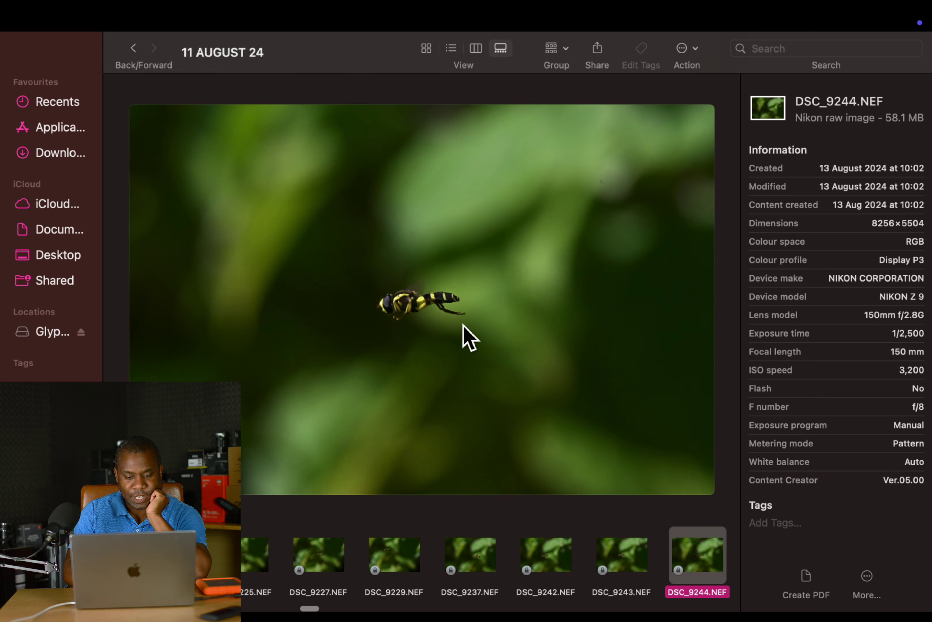
key("Right")
key("Right")
key("Right")
key("Right")
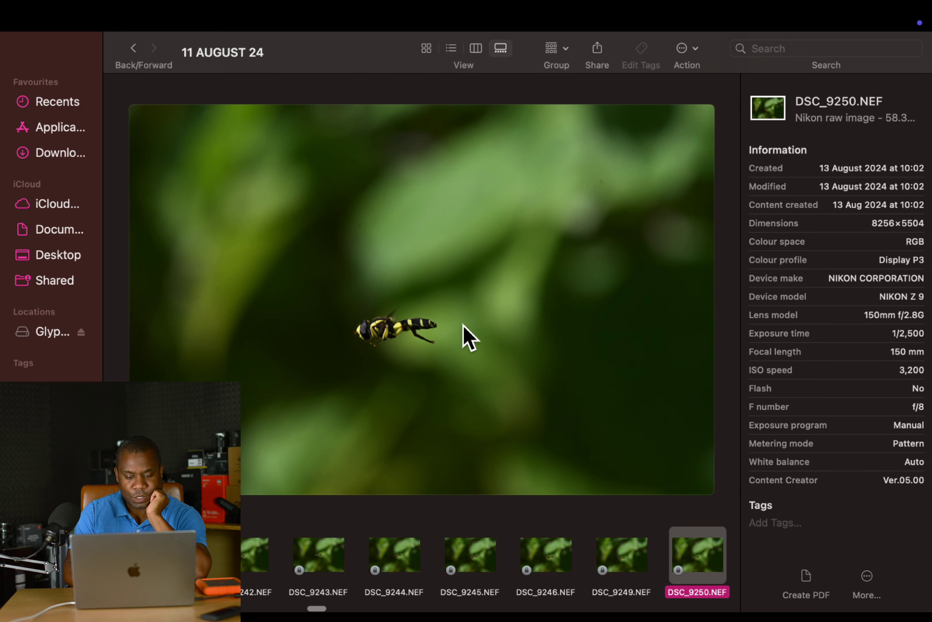
key("Right")
key("Right")
key("Right")
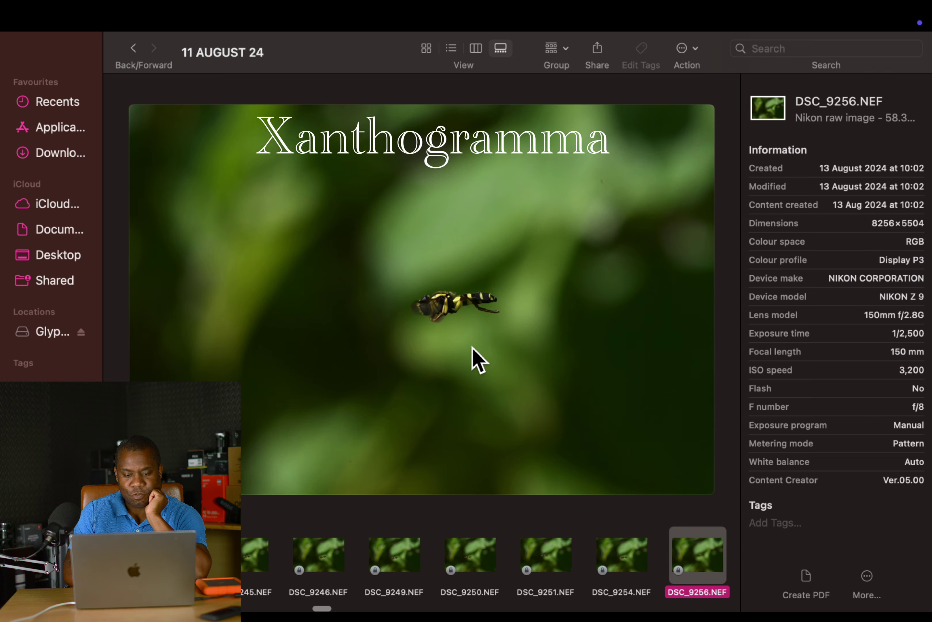
key("Right")
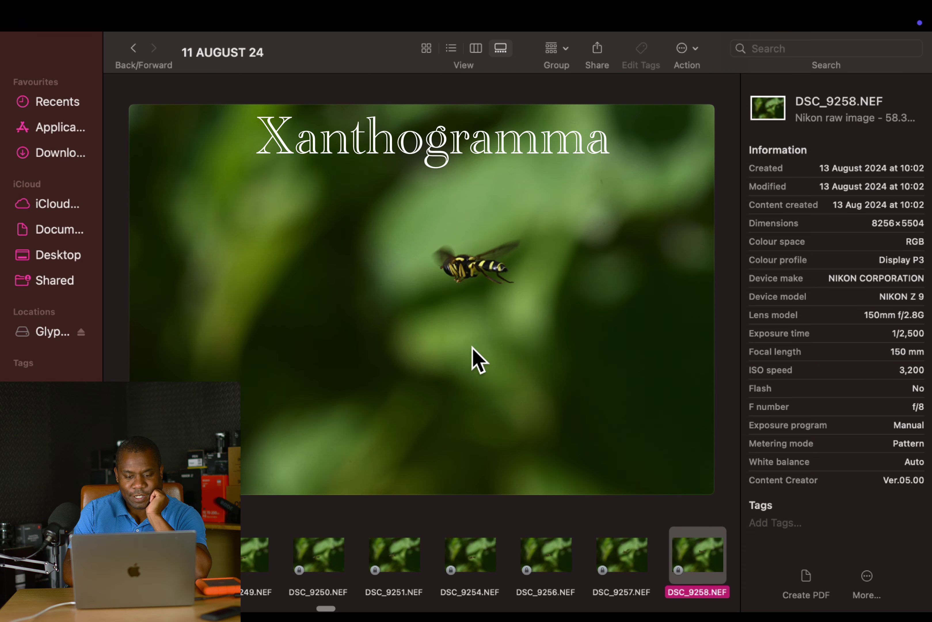
key("Right")
key("Right")
key("Right")
key("Right")
key("Right")
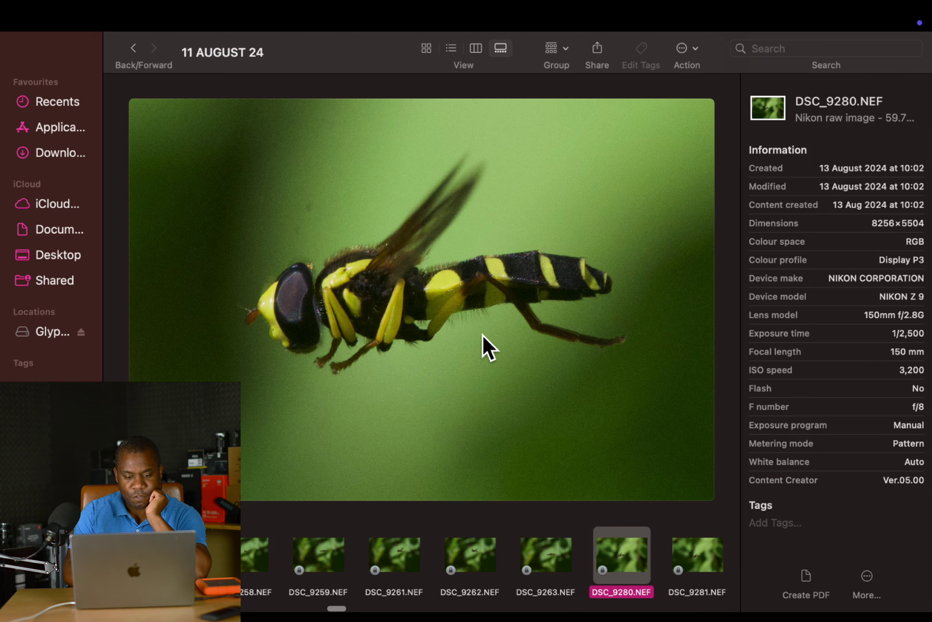
Browse forward to DSC_9438.NEF, then go back to DSC_9435.NEF and examine the insect's face up close.
key("Right")
key("Right")
key("Right")
key("Right")
key("Right")
key("Right")
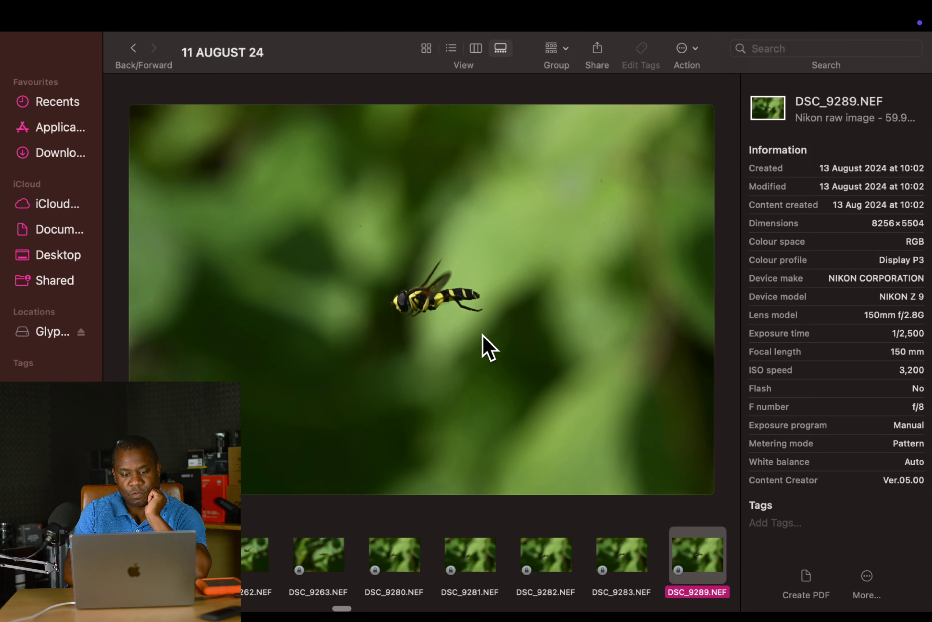
key("Right")
key("Right")
key("Right")
key("Right")
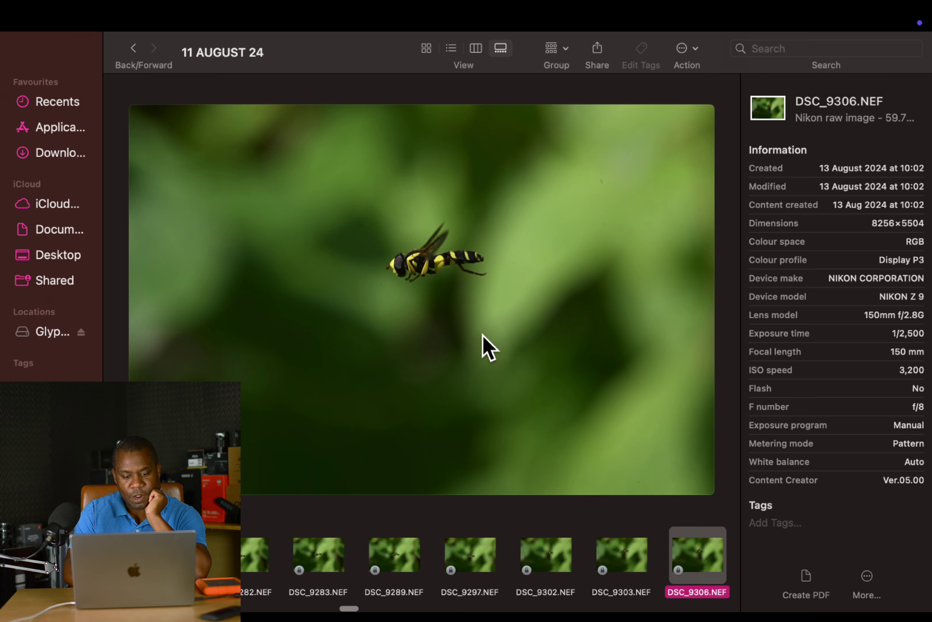
key("Right")
key("Right")
key("Right")
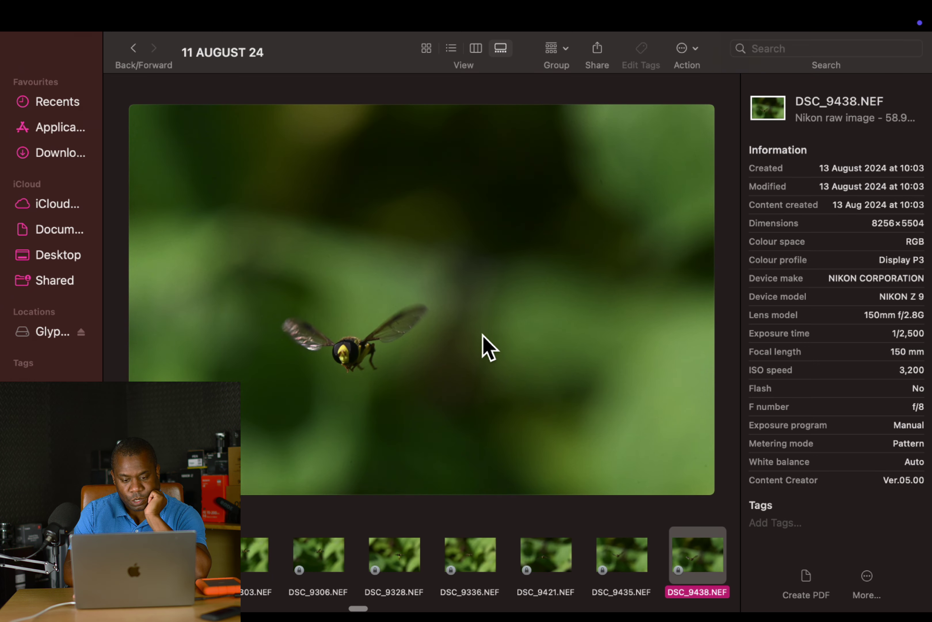
key("Left")
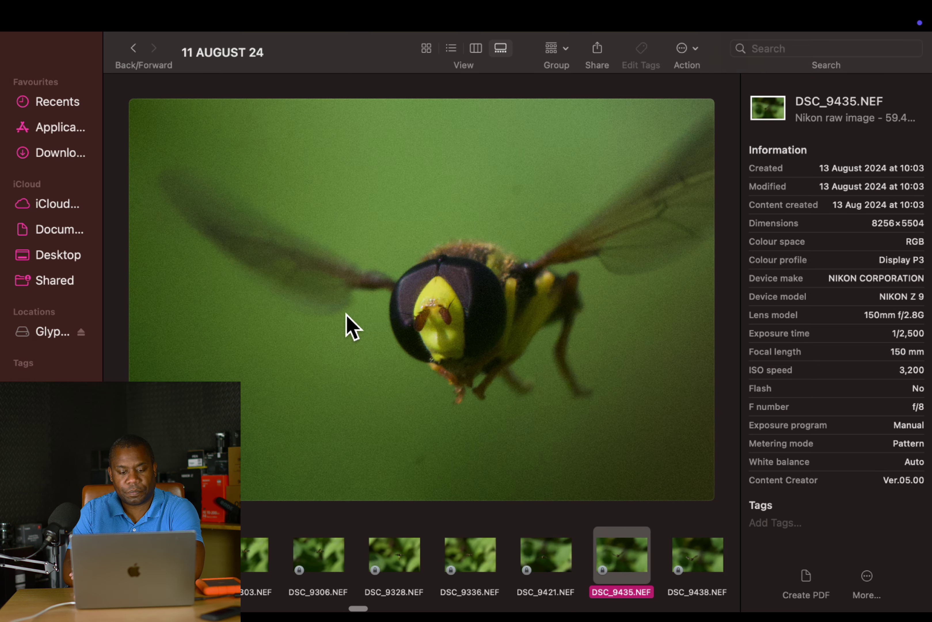
Browse forward through the in-flight raw photos from DSC_9435.NEF to DSC_9722.NEF.
key("Right")
key("Right")
key("Right")
key("Right")
key("Right")
key("Right")
key("Right")
key("Right")
key("Right")
key("Right")
key("Right")
key("Right")
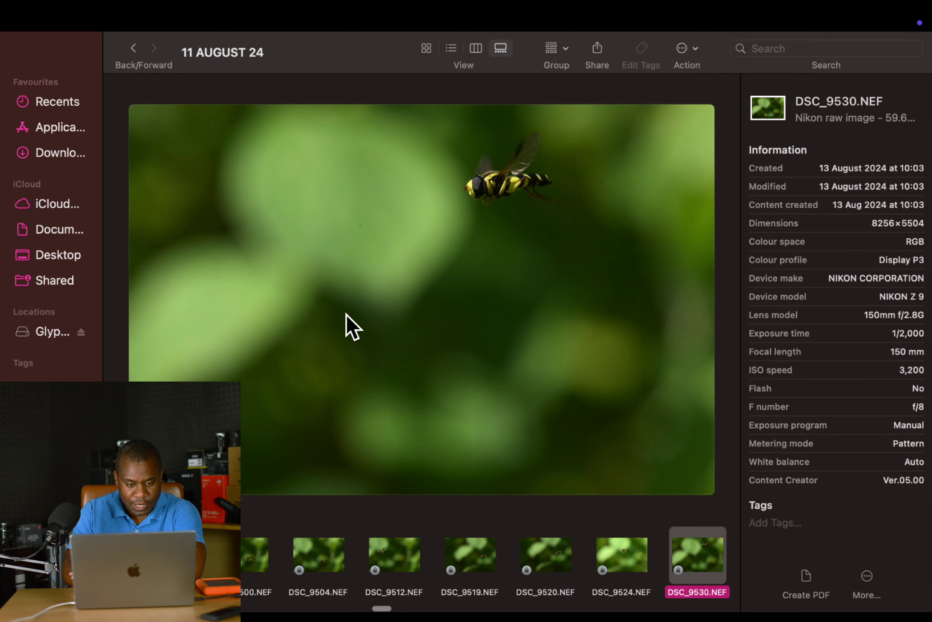
key("Right")
key("Right")
key("Right")
key("Right")
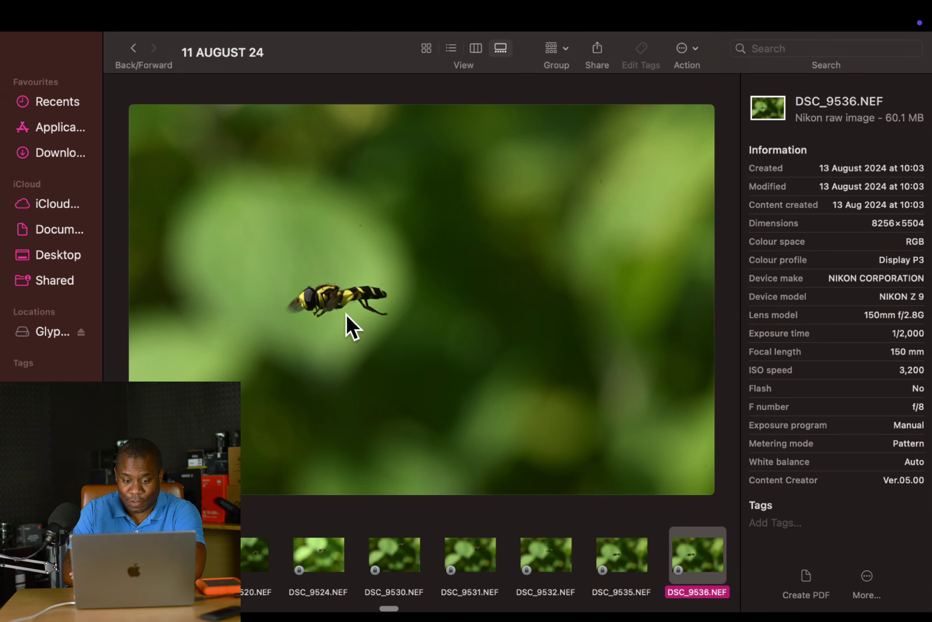
key("Right")
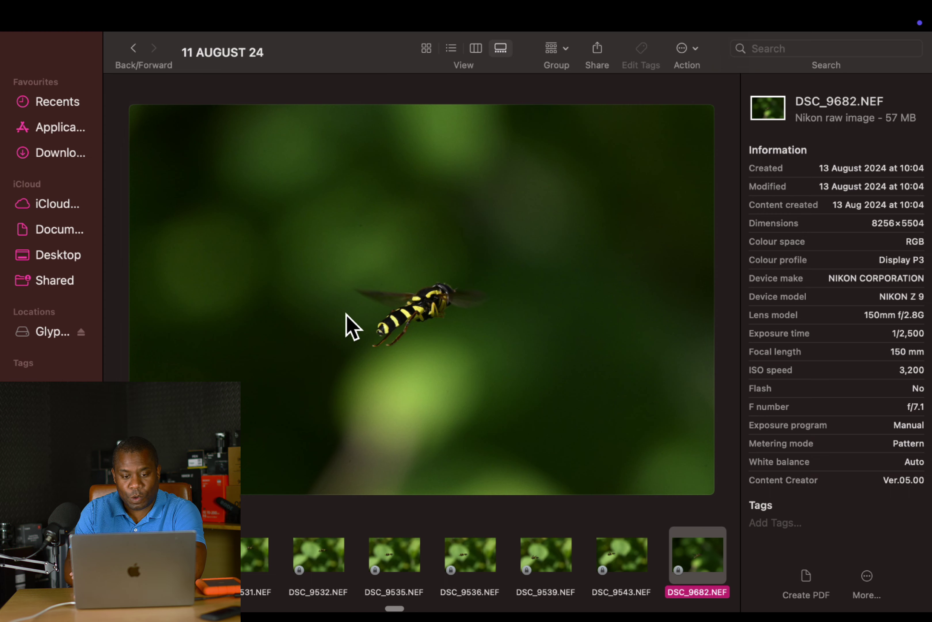
key("Right")
key("Right")
key("Right")
key("Right")
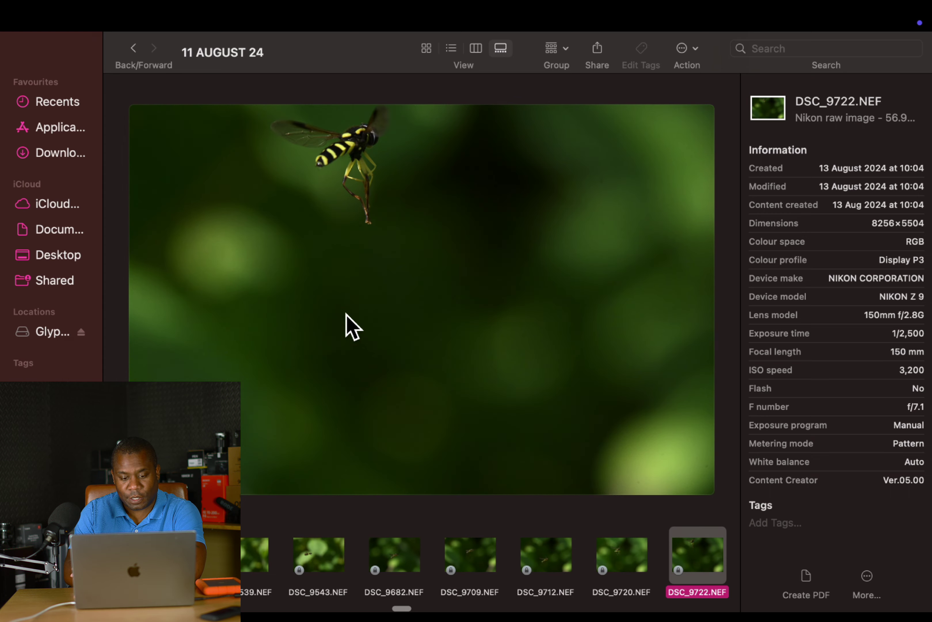
Browse through the burst of shots with the bright plant stem background up to DSC_9758.NEF.
key("Right")
key("Right")
key("Right")
key("Right")
key("Right")
key("Right")
key("Right")
key("Right")
key("Right")
key("Right")
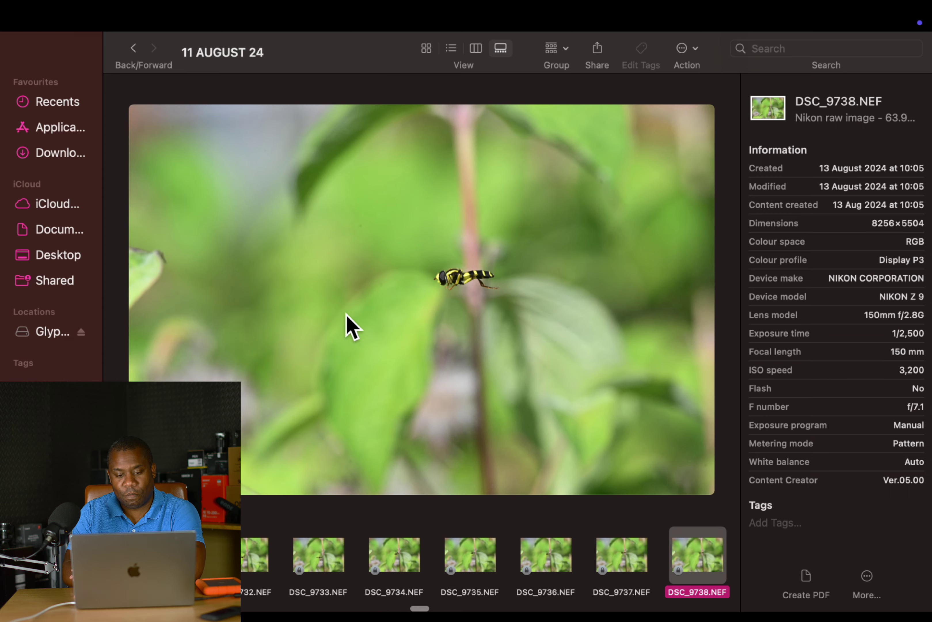
key("Right")
key("Right")
key("Right")
key("Right")
key("Right")
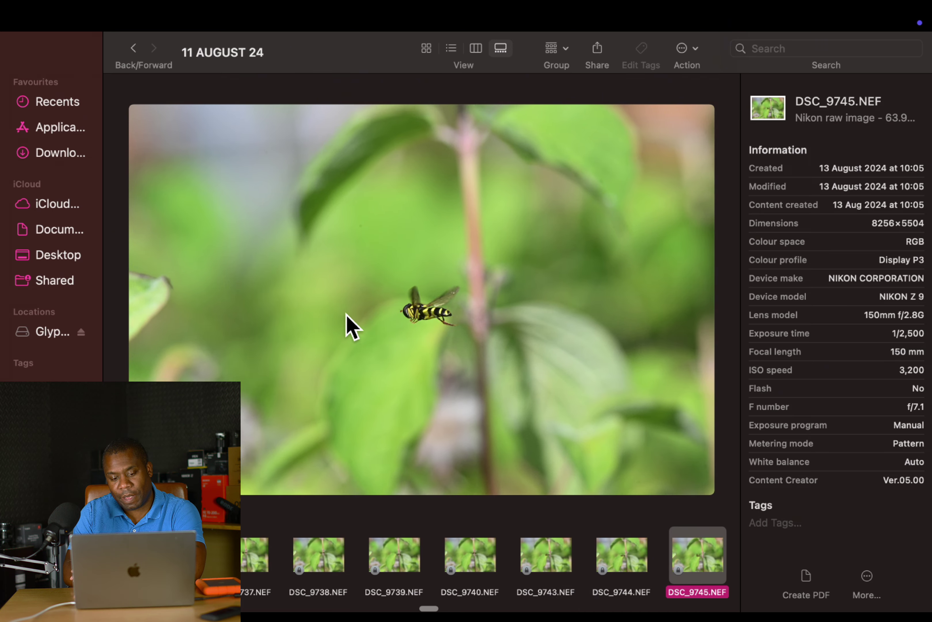
key("Right")
key("Right")
key("Right")
key("Right")
key("Right")
key("Right")
key("Right")
key("Right")
key("Right")
key("Right")
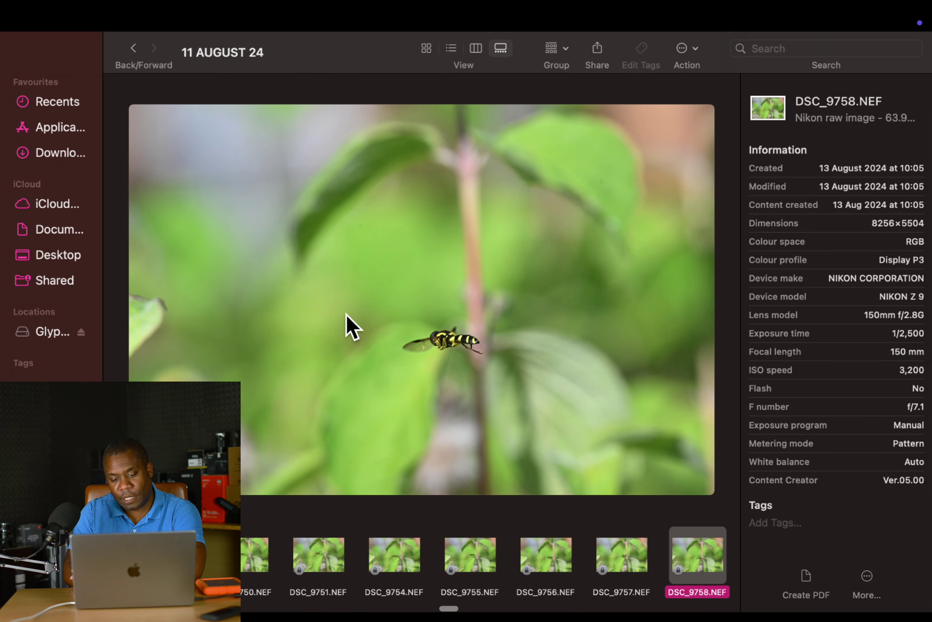
Browse onward through the remaining burst frames from DSC_9758.NEF to DSC_9781.NEF.
key("Right")
key("Right")
key("Right")
key("Right")
key("Right")
key("Right")
key("Right")
key("Right")
key("Right")
key("Right")
key("Right")
key("Right")
key("Right")
key("Right")
key("Right")
key("Right")
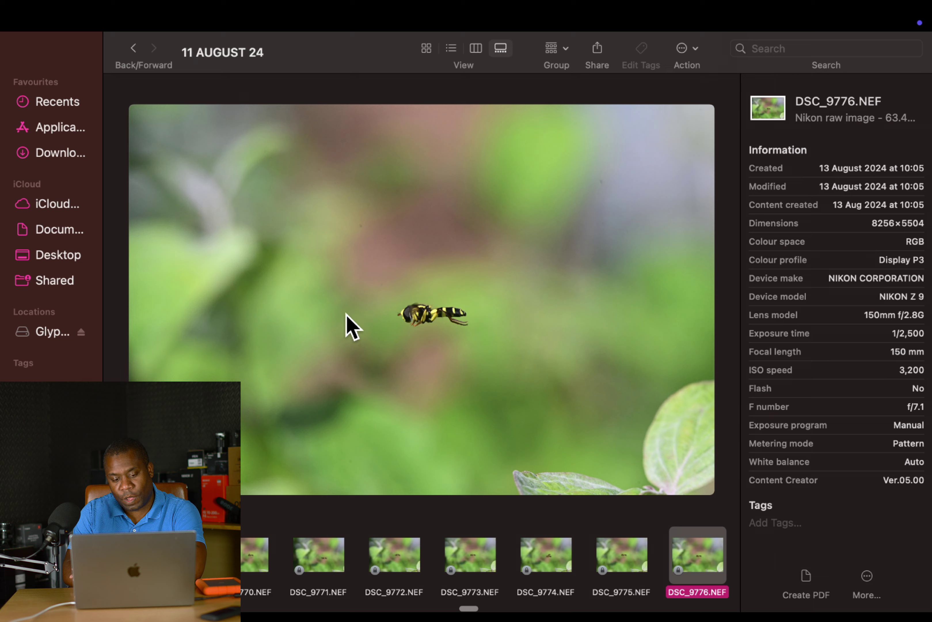
key("Right")
key("Right")
key("Right")
key("Right")
key("Right")
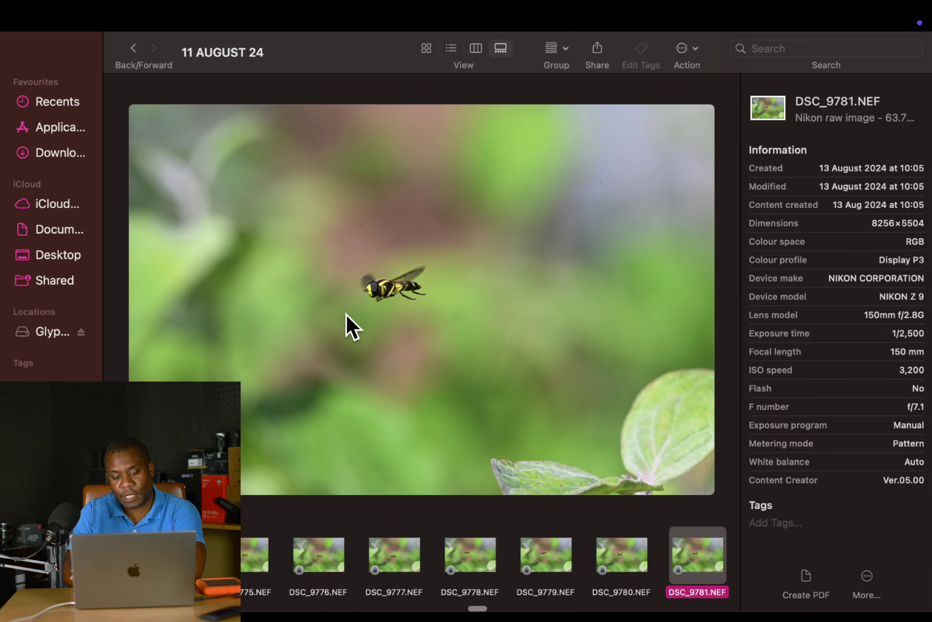
Browse forward through the raw photos from DSC_9781.NEF to the white butterfly shot DSC_0071.NEF.
key("Right")
key("Right")
key("Right")
key("Right")
key("Right")
key("Right")
key("Right")
key("Right")
key("Right")
key("Right")
key("Right")
key("Right")
key("Right")
key("Right")
key("Right")
key("Right")
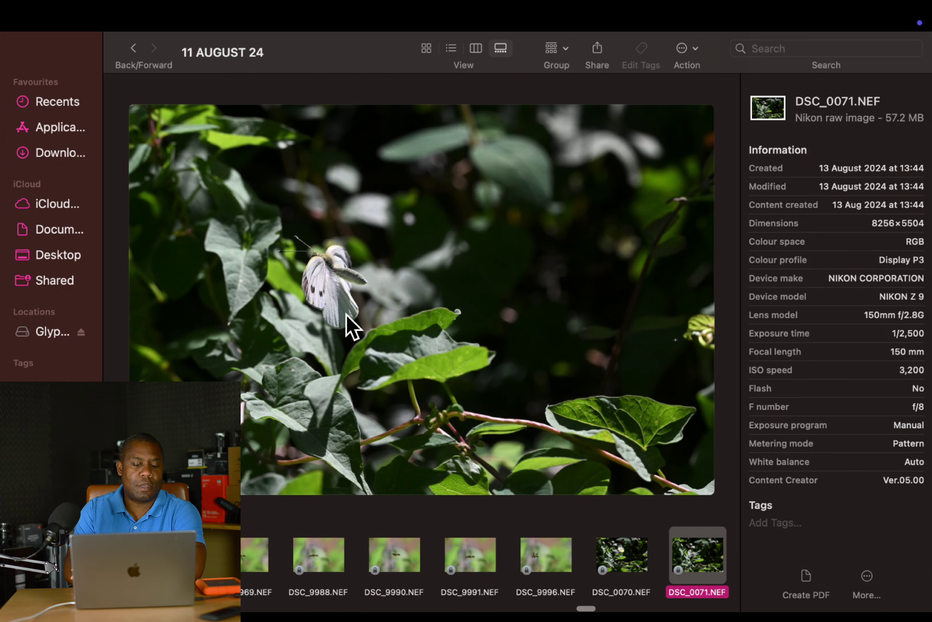
Look at the frames just past DSC_0071.NEF, then return to the butterfly photo DSC_0070.NEF.
key("Right")
key("Right")
key("Left")
key("Left")
key("Left")
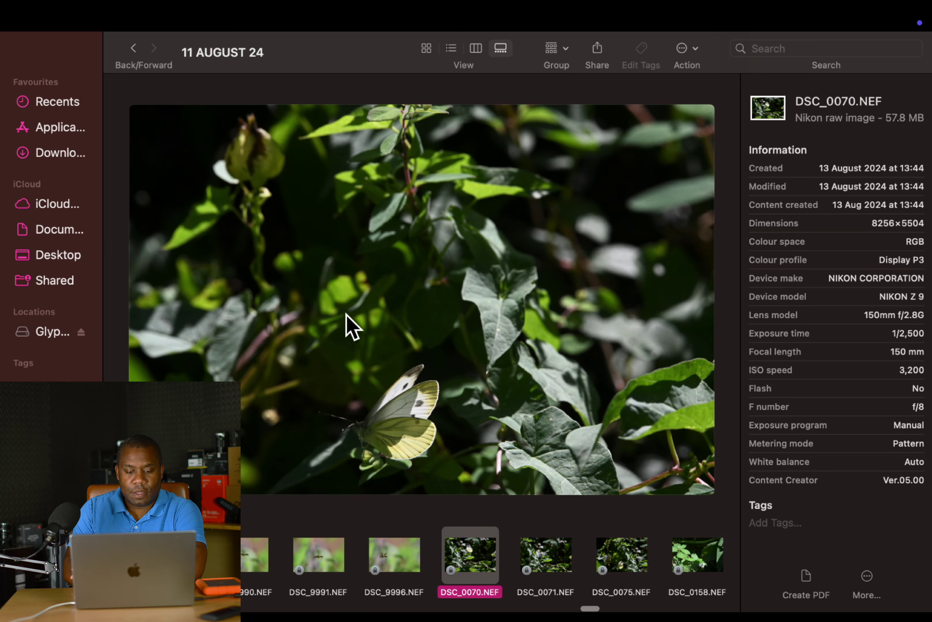
Browse backward from DSC_0070.NEF through the hoverfly bursts to the dark-background frame DSC_9461.NEF.
key("Left")
key("Left")
key("Left")
key("Left")
key("Left")
key("Left")
key("Left")
key("Left")
key("Left")
key("Left")
key("Left")
key("Left")
key("Left")
key("Left")
key("Left")
key("Left")
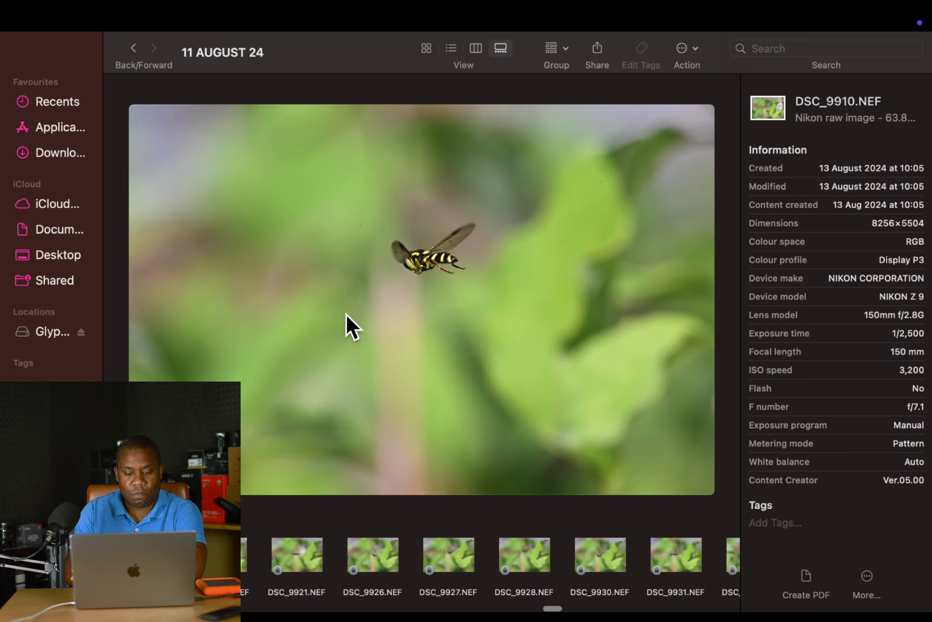
key("Left")
key("Left")
key("Left")
key("Left")
key("Left")
key("Left")
key("Left")
key("Left")
key("Left")
key("Left")
key("Left")
key("Left")
key("Left")
key("Left")
key("Left")
key("Left")
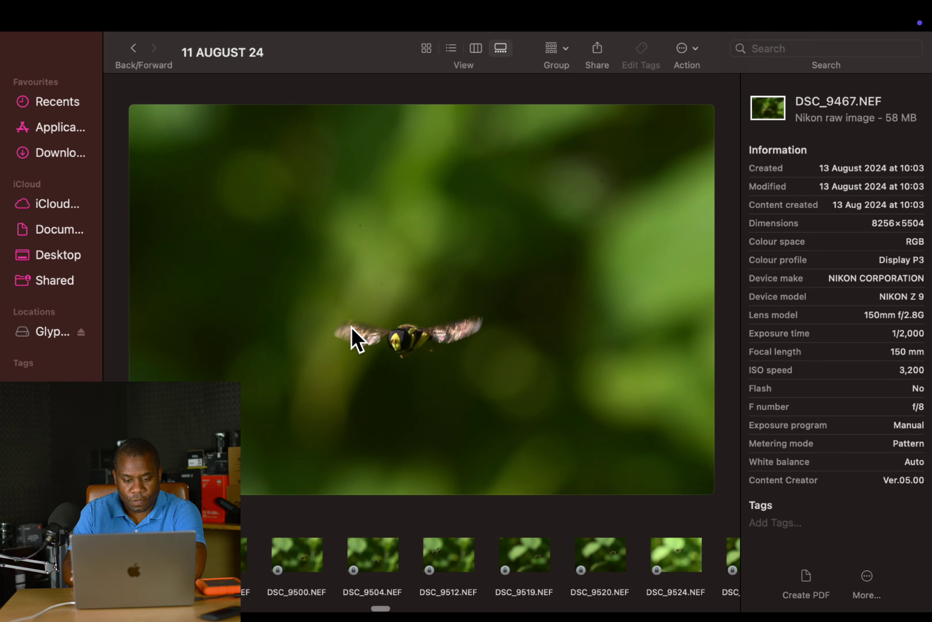
key("Left")
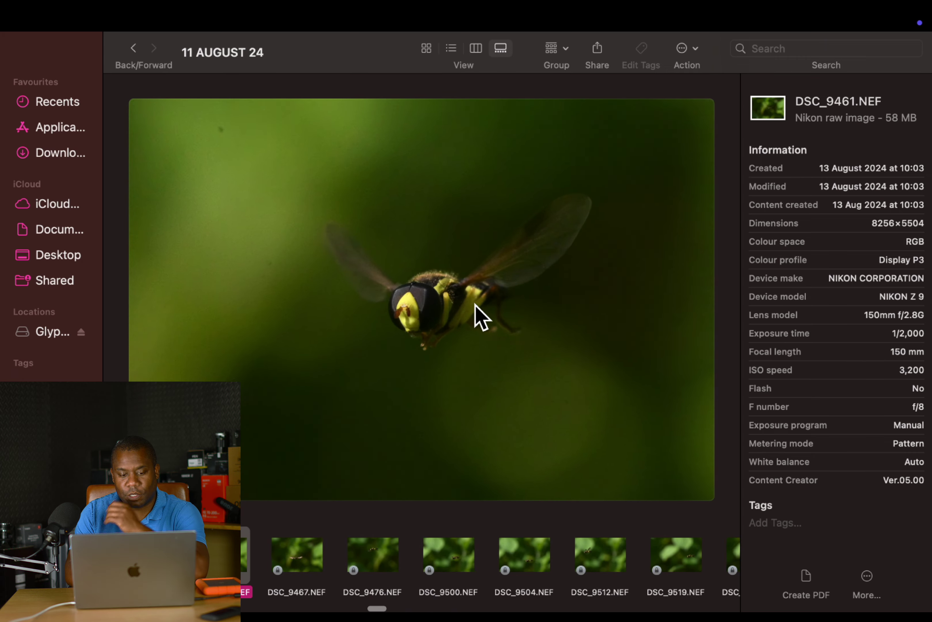
Compare the hoverfly's face and wings up close in DSC_9461.NEF and DSC_9460.NEF, ending on DSC_9461.NEF.
scroll(481, 317, "up", 5)
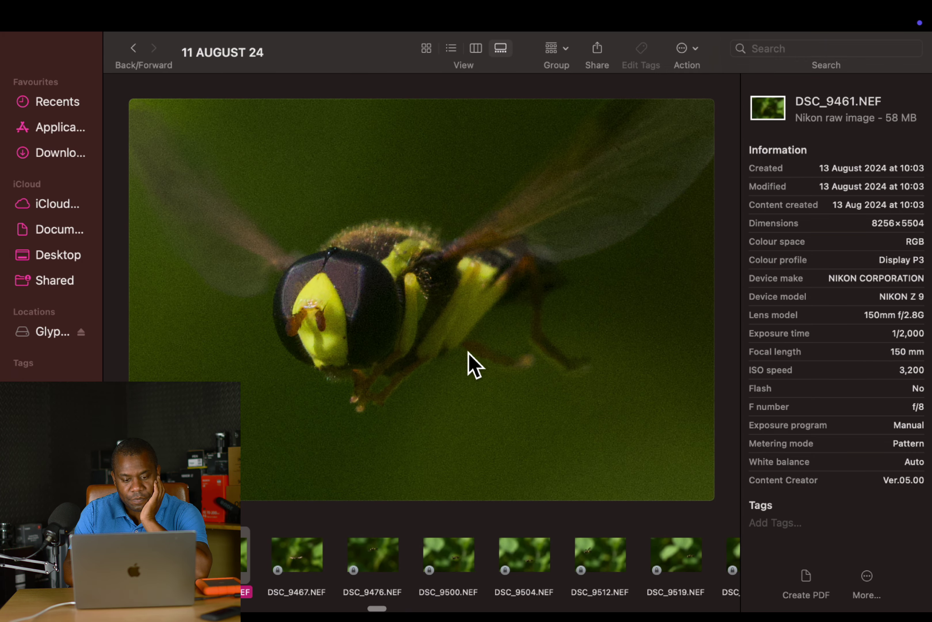
key("Left")
scroll(468, 352, "up", 5)
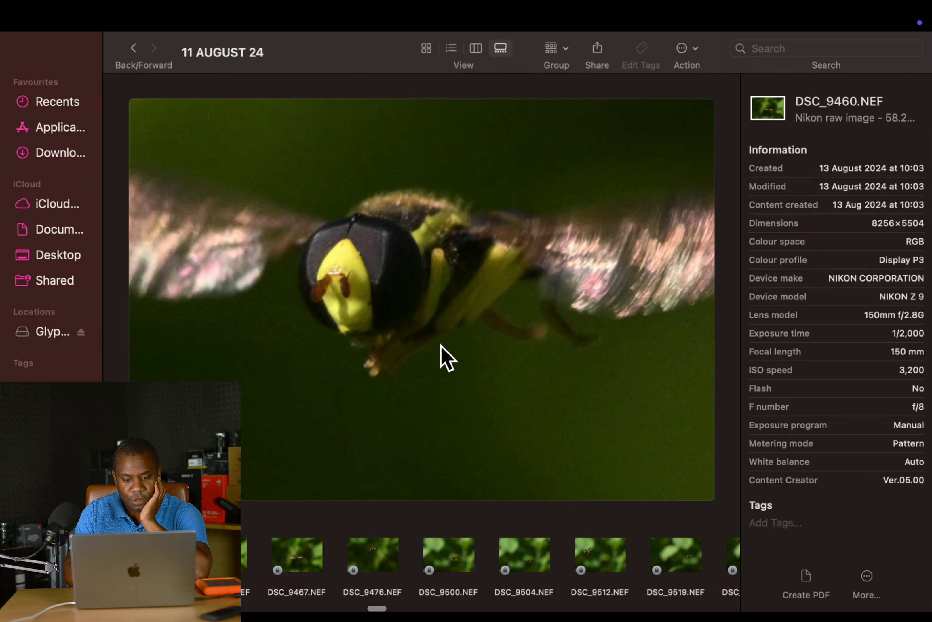
key("Right")
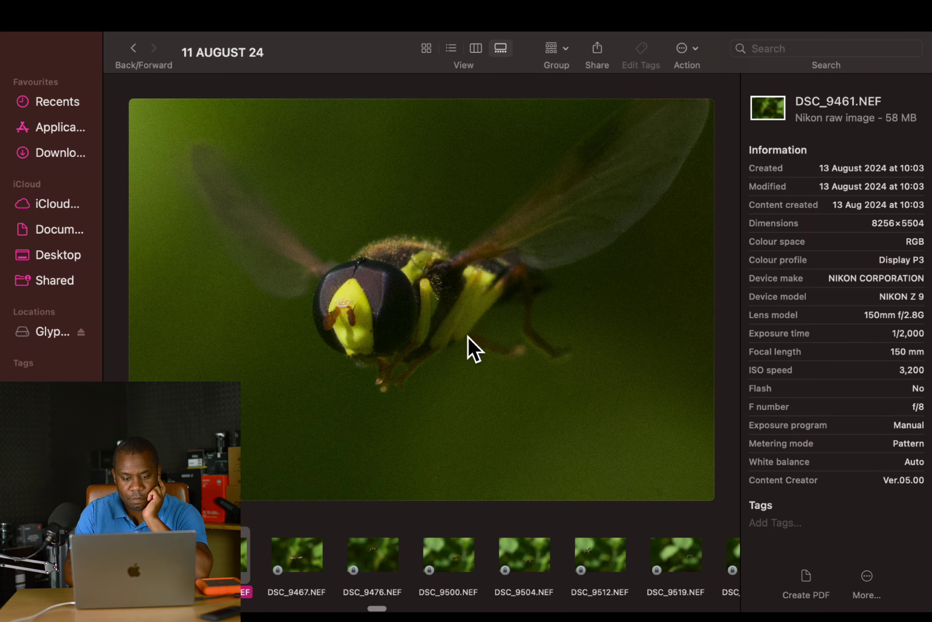
Go back to DSC_9451.NEF and examine the hoverfly's head and wings up close.
key("Left")
key("Left")
key("Left")
key("Right")
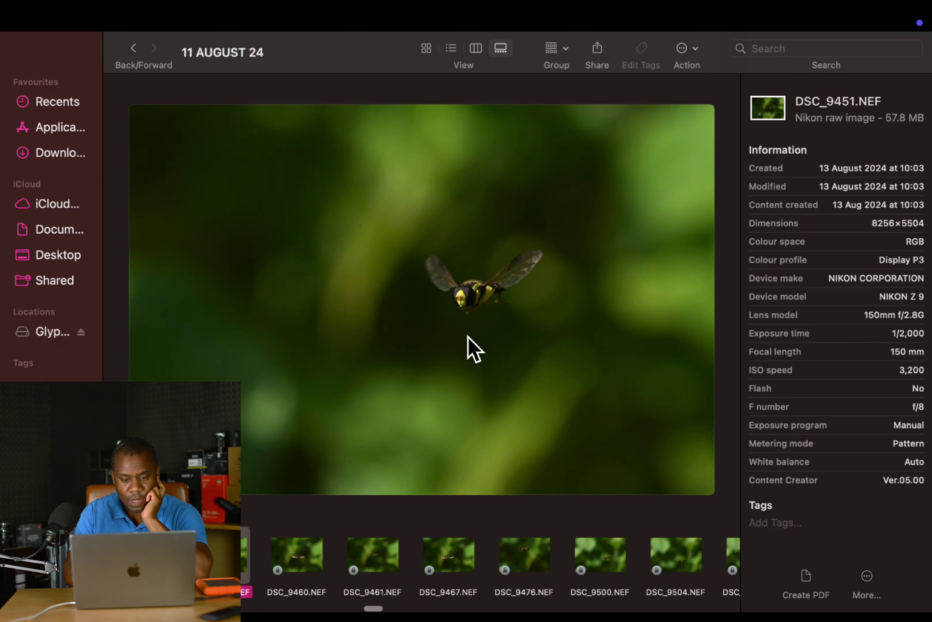
scroll(479, 317, "up", 6)
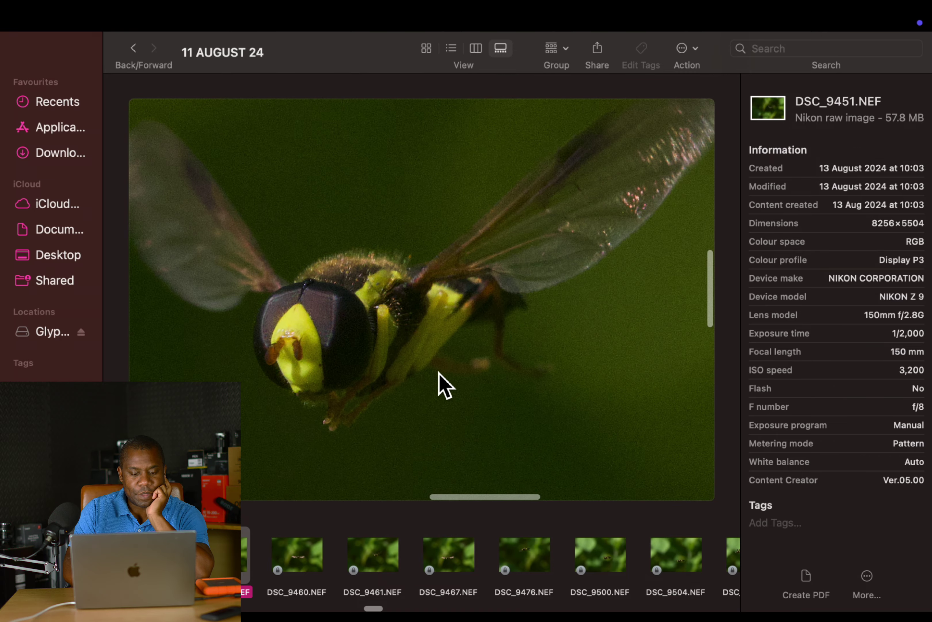
Examine the hoverfly up close in DSC_9440.NEF and in the preceding frame, DSC_9438.NEF.
key("Left")
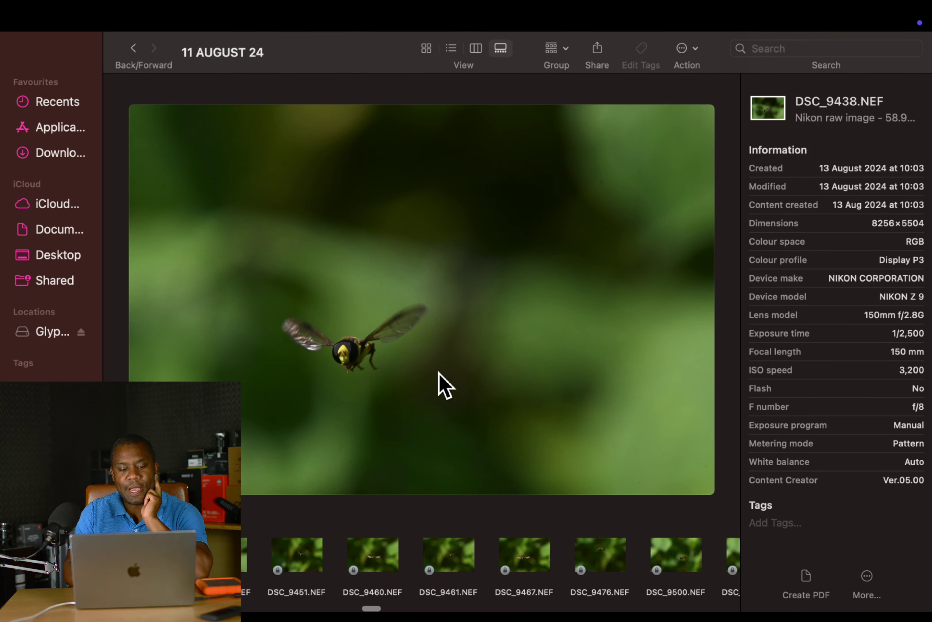
scroll(335, 386, "up", 5)
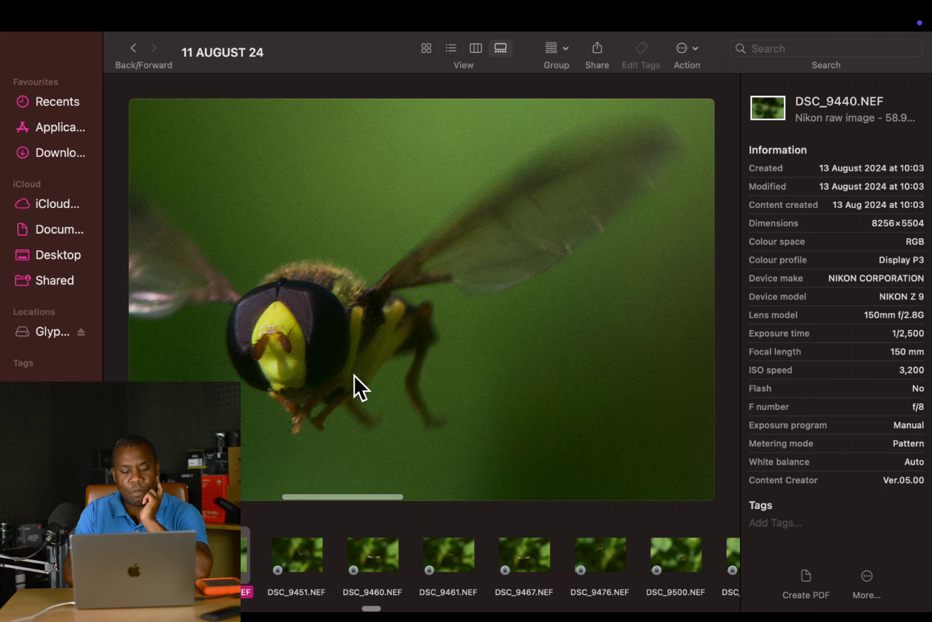
key("Left")
scroll(355, 348, "up", 6)
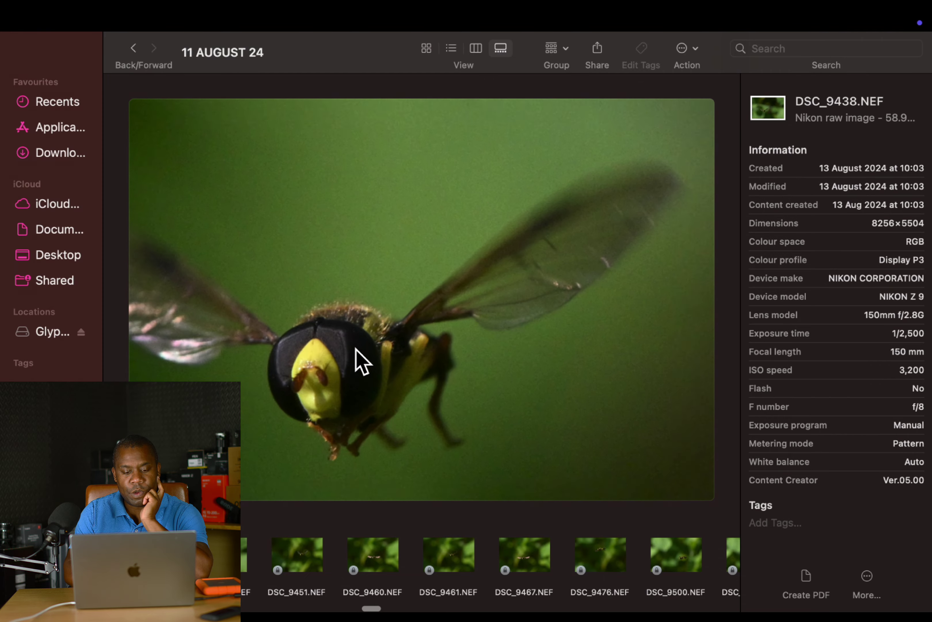
Inspect the hoverfly's face and eyes up close in DSC_9435.NEF and DSC_9421.NEF.
key("Left")
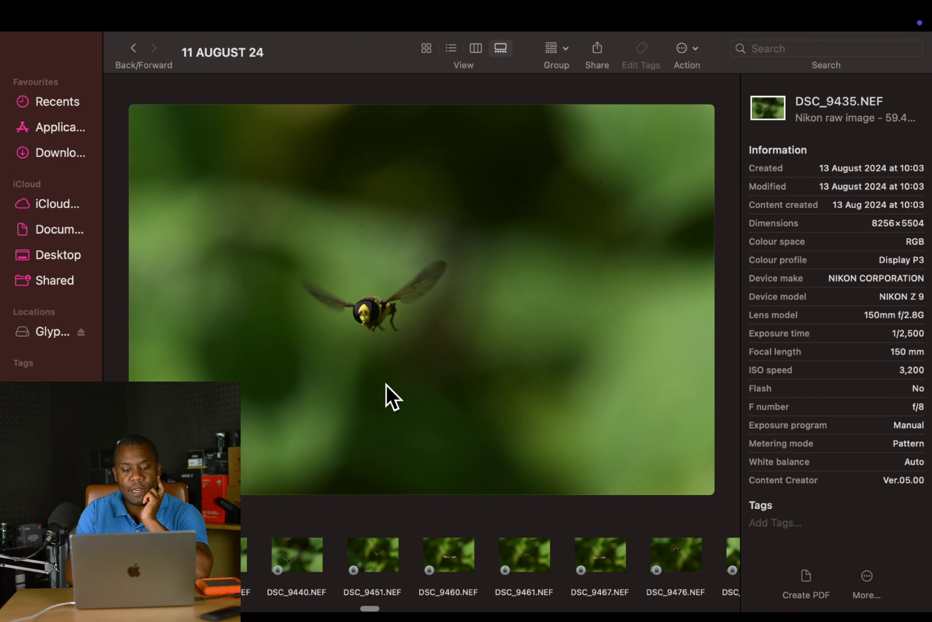
scroll(379, 344, "up", 6)
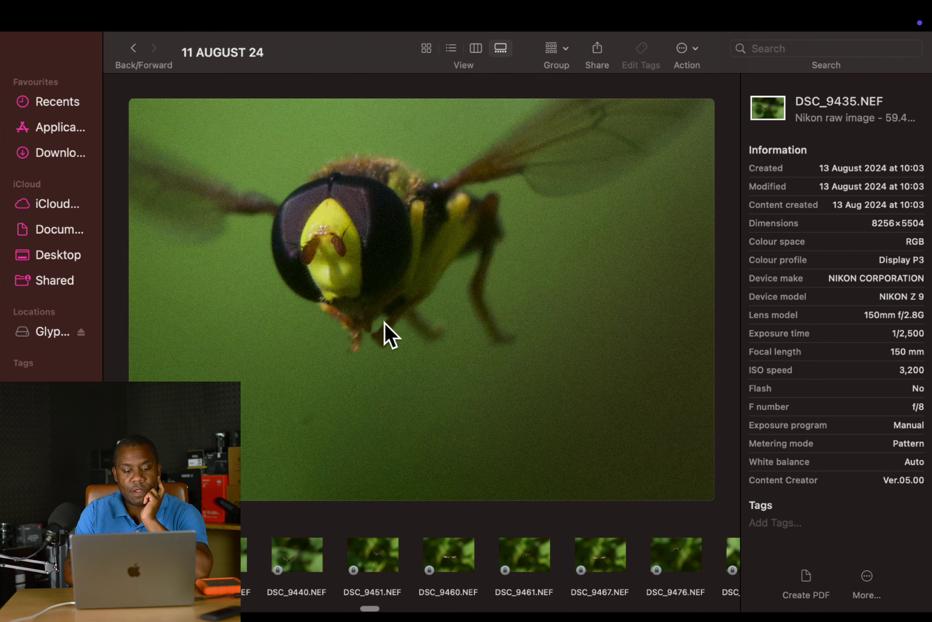
key("Left")
scroll(404, 339, "up", 6)
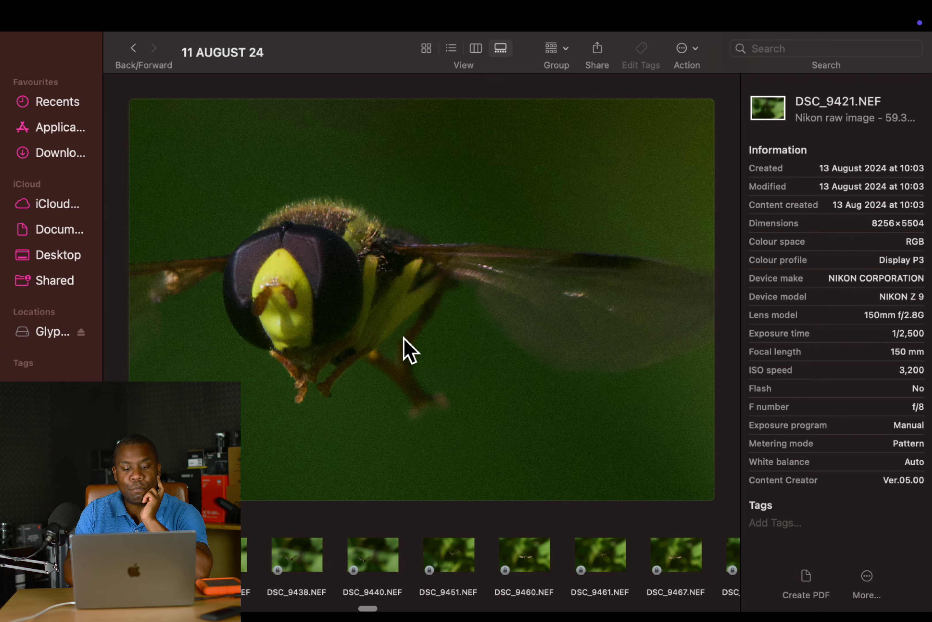
Inspect the hoverfly's striped body and legs up close in DSC_9336.NEF and DSC_9328.NEF.
key("Left")
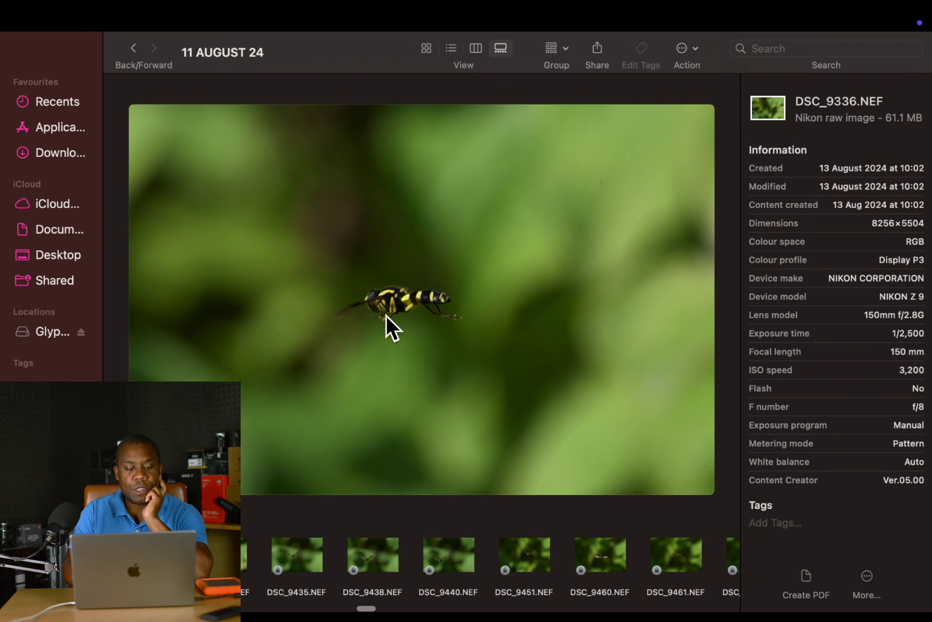
scroll(418, 297, "up", 6)
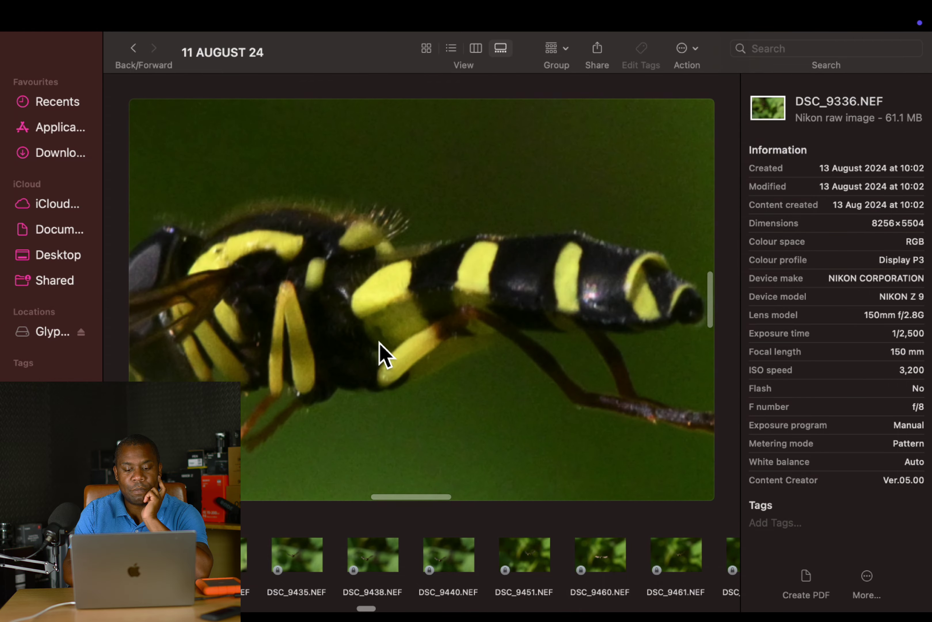
left_click_drag(379, 342, 519, 342)
key("Left")
scroll(495, 321, "up", 5)
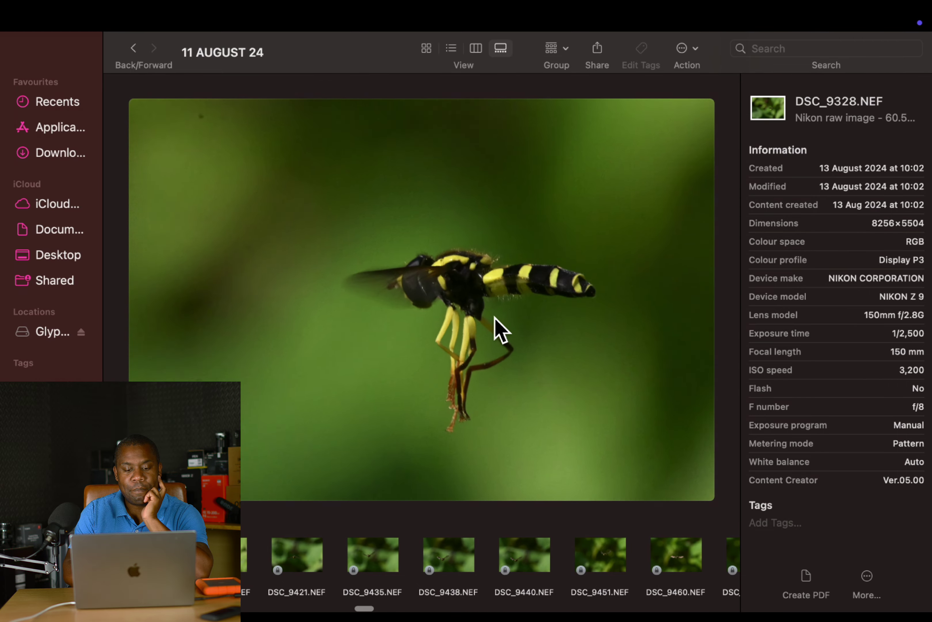
Examine the side-profile hoverfly up close in DSC_9306.NEF, and move back to DSC_9303.NEF.
key("Left")
scroll(438, 277, "up", 6)
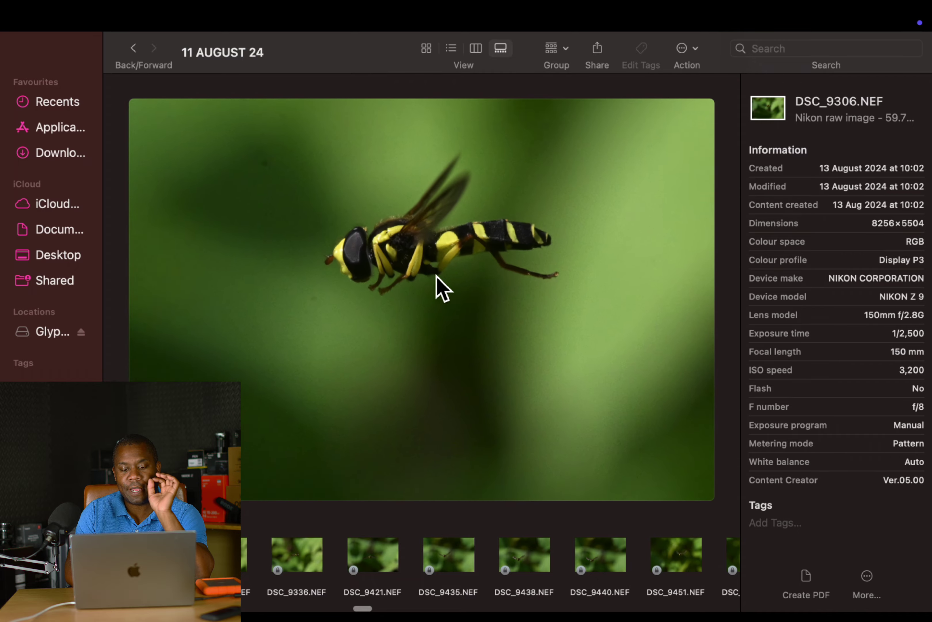
left_click_drag(438, 277, 509, 343)
key("Left")
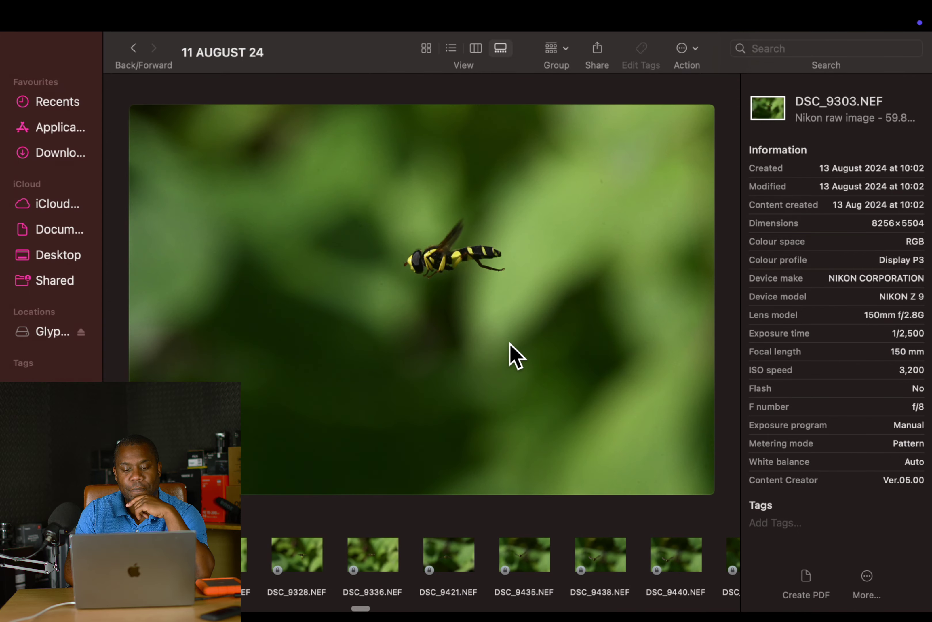
Browse backward through the side-profile flight shots from DSC_9303.NEF to DSC_9261.NEF.
key("Left")
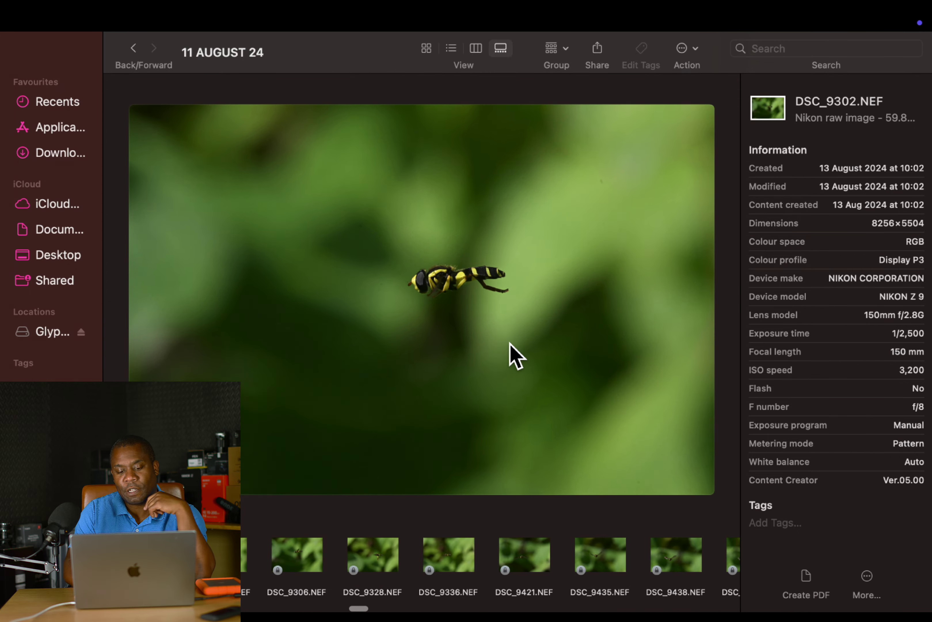
key("Left")
key("Left")
key("Left")
key("Left")
key("Left")
key("Left")
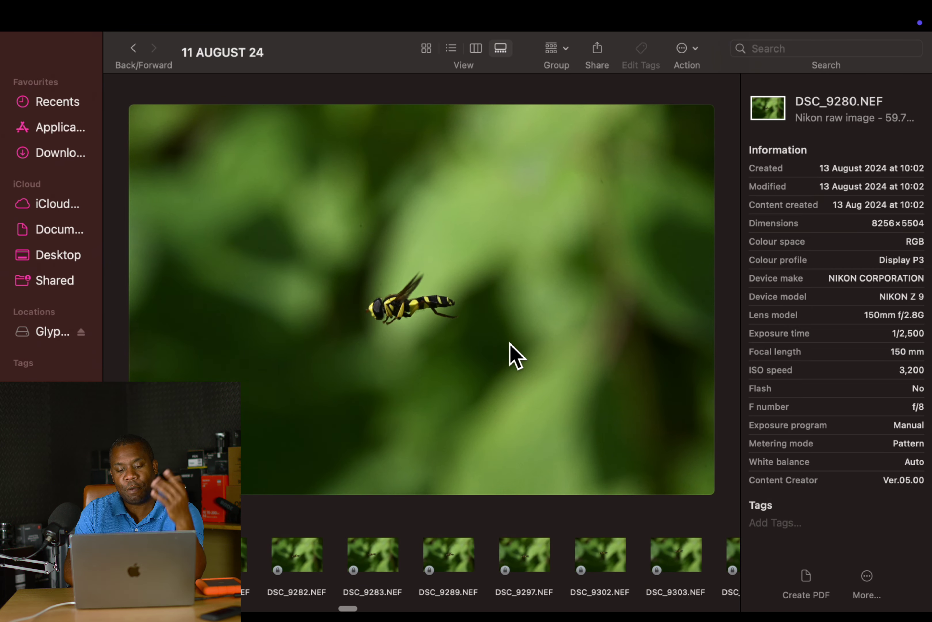
key("Left")
key("Left")
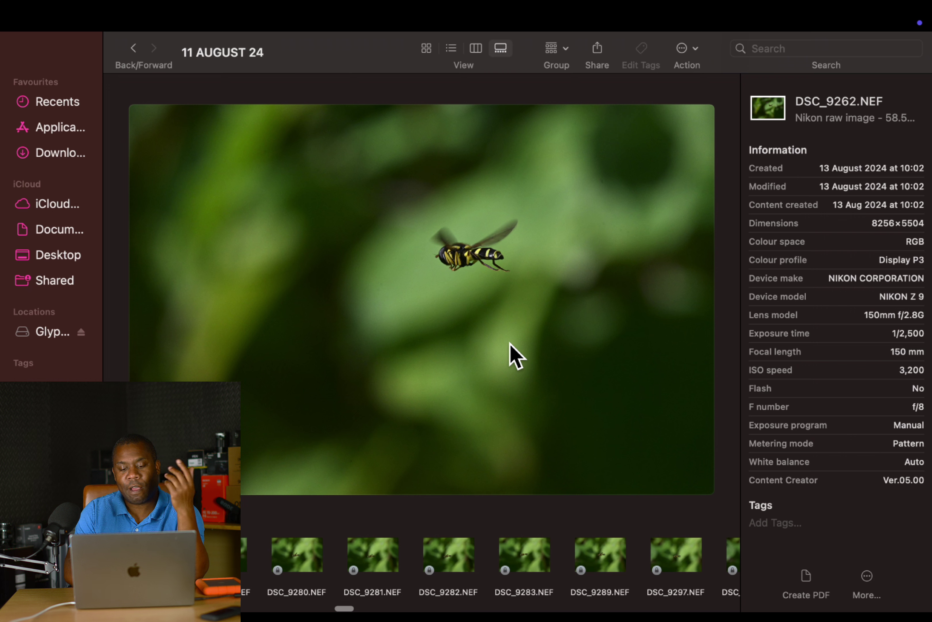
key("Left")
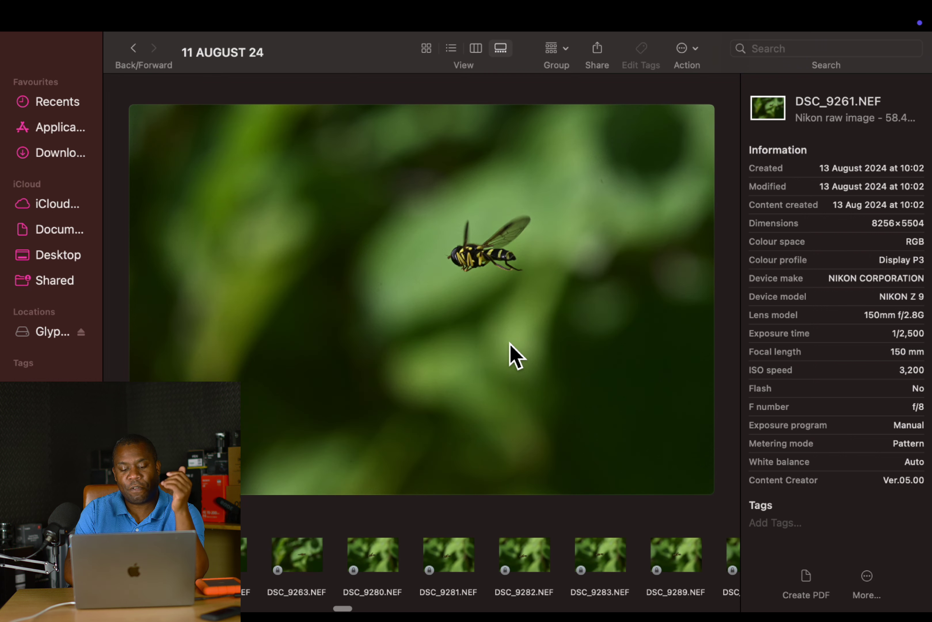
Continue browsing backward through the burst from DSC_9261.NEF to DSC_9225.NEF.
key("Left")
key("Left")
key("Left")
key("Left")
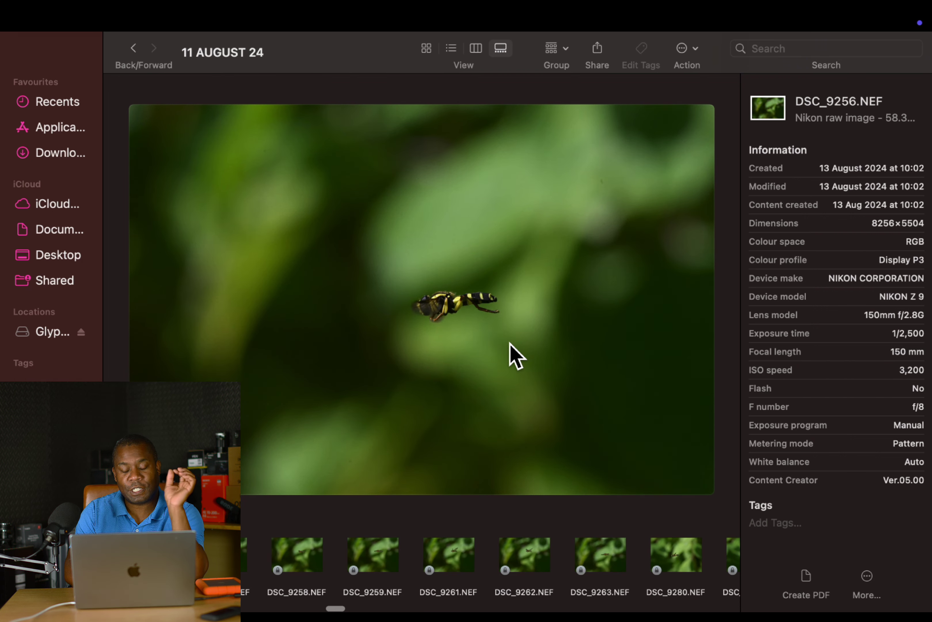
key("Left")
key("Left")
key("Left")
key("Left")
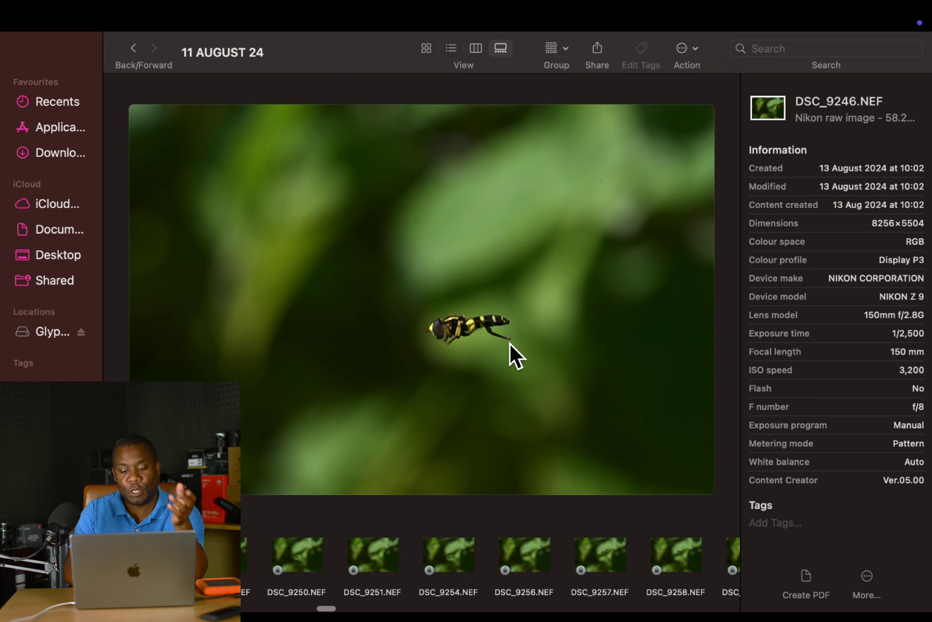
key("Left")
key("Left")
key("Left")
key("Left")
key("Left")
key("Left")
key("Left")
key("Left")
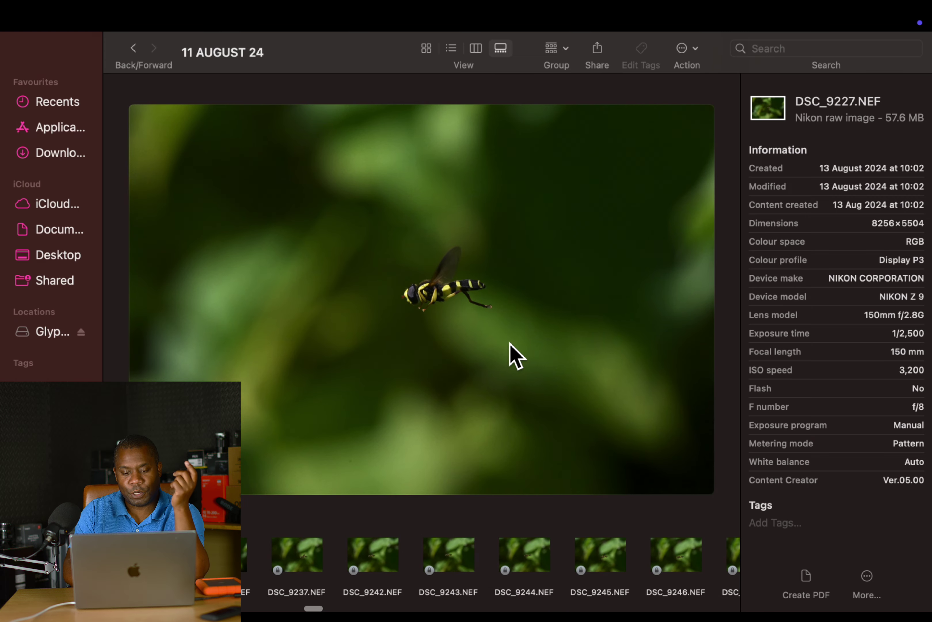
key("Right")
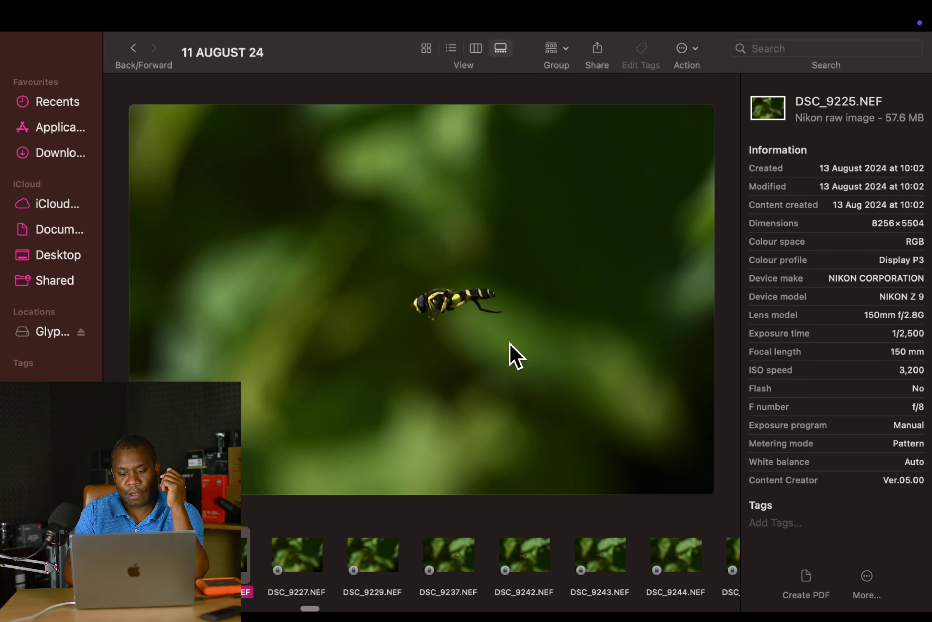
Go back to DSC_9192.NEF, compare it with DSC_9201.NEF, and examine the hoverfly's dangling legs in DSC_9201.NEF up close.
scroll(434, 288, "up", 10)
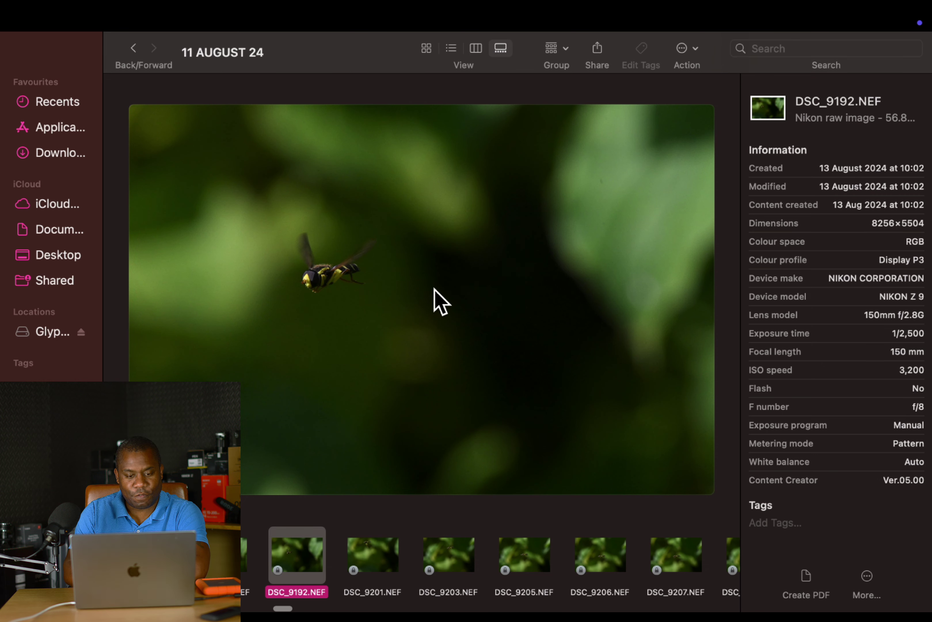
key("Right")
key("Left")
key("Right")
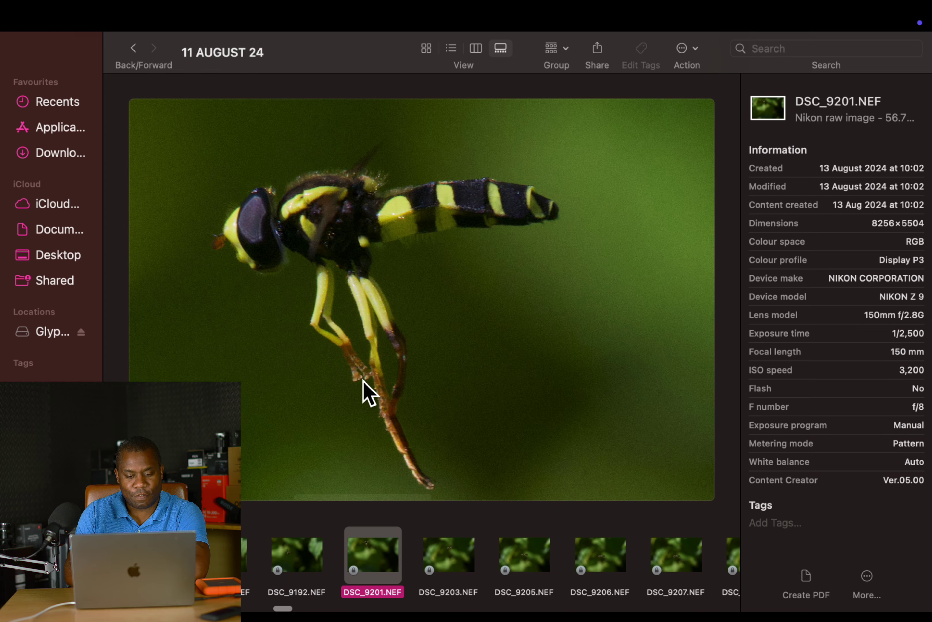
double_click(368, 393)
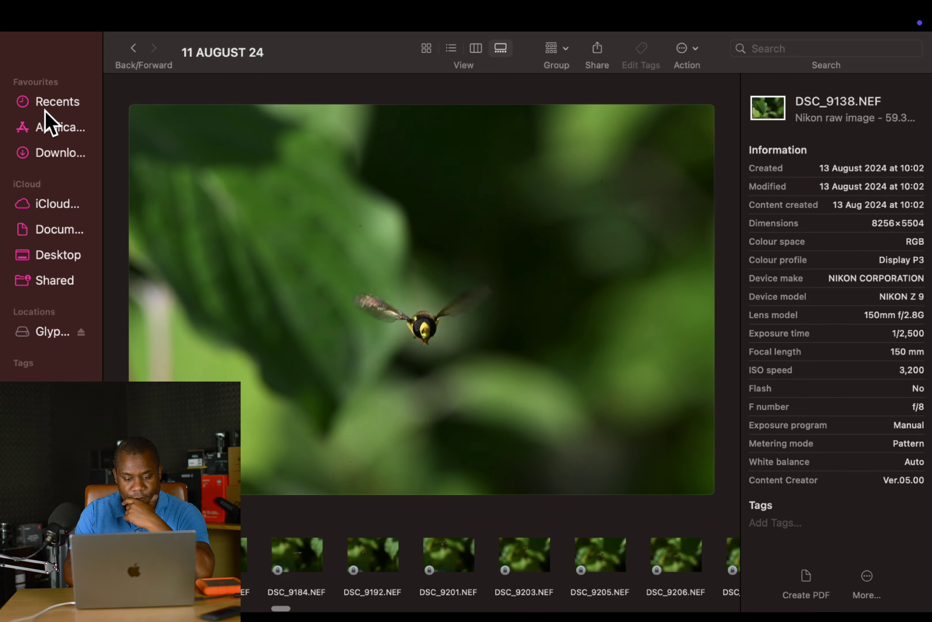
Go back to DSC_9135.NEF, examine the hoverfly's face up close, and continue to DSC_9133.NEF.
key("Left")
key("Left")
key("Left")
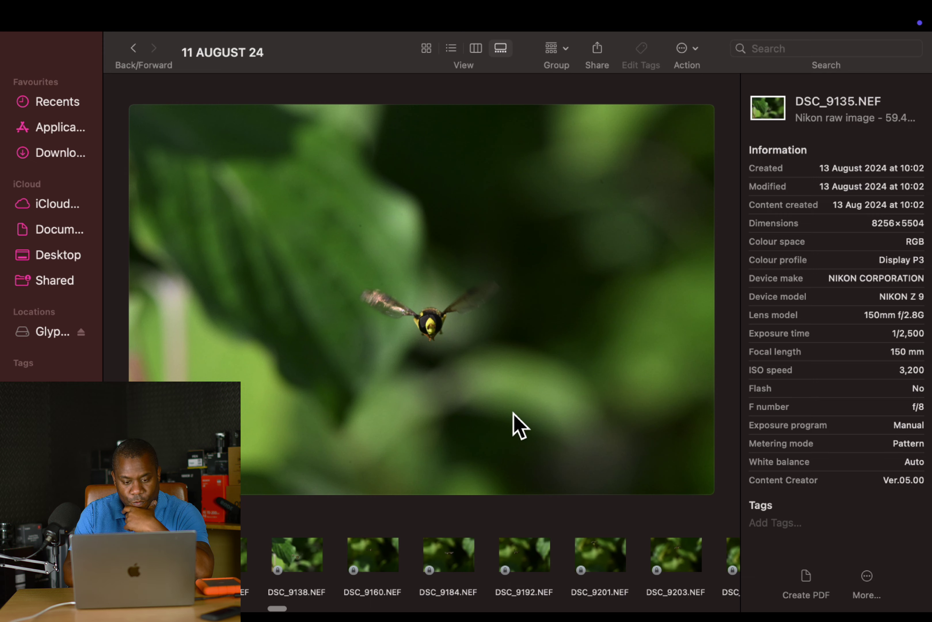
scroll(516, 426, "up", 5)
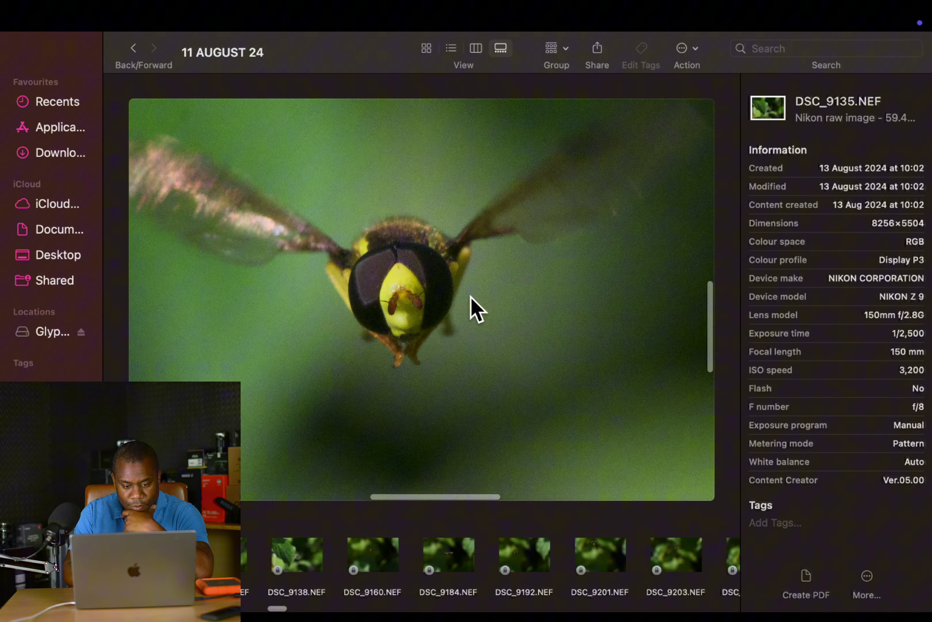
key("Left")
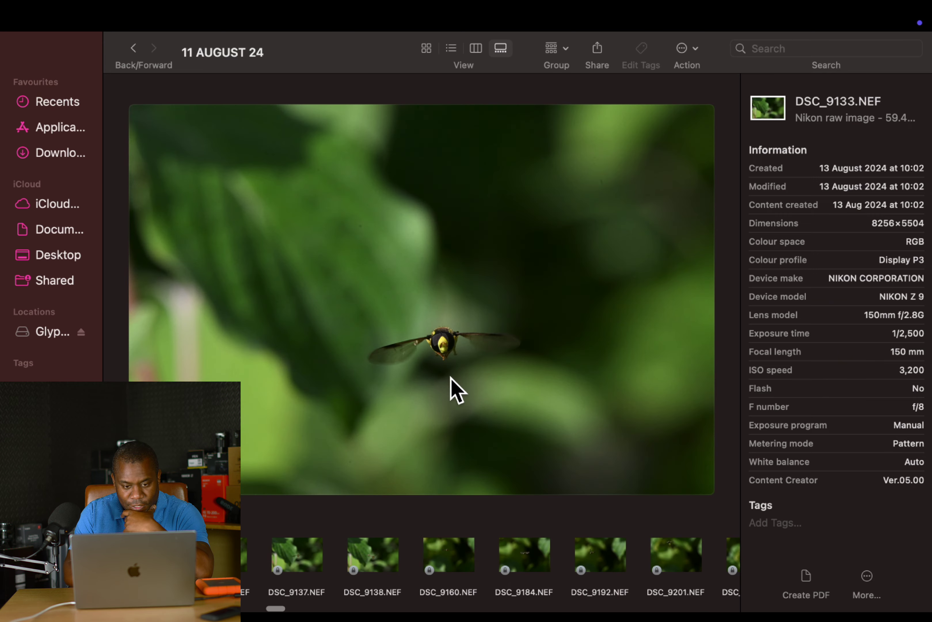
Examine the hoverfly's face in DSC_9133.NEF up close, and open the preceding frame DSC_9127.NEF in Camera Raw to view its edit.
scroll(449, 387, "up", 5)
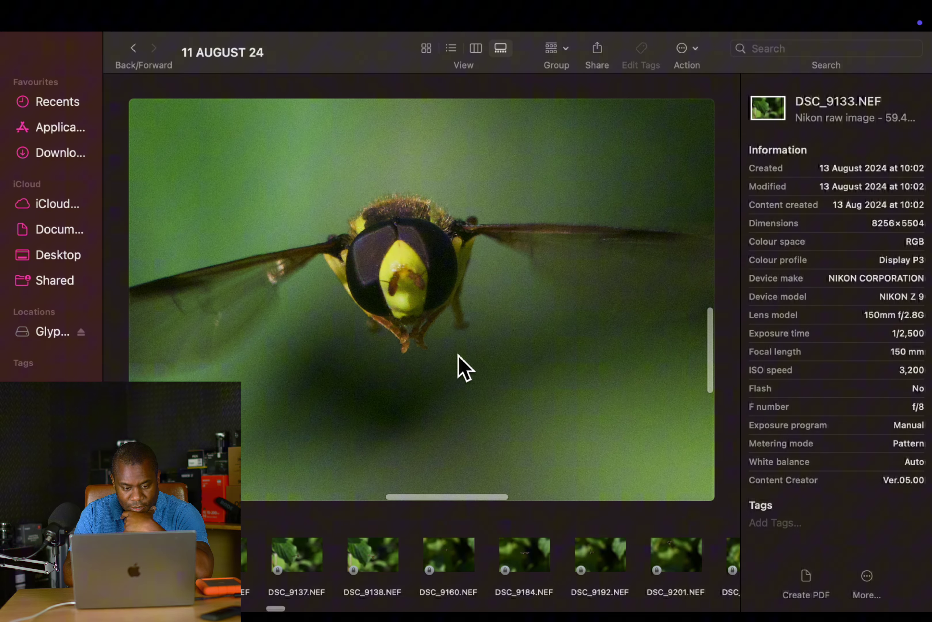
key("Left")
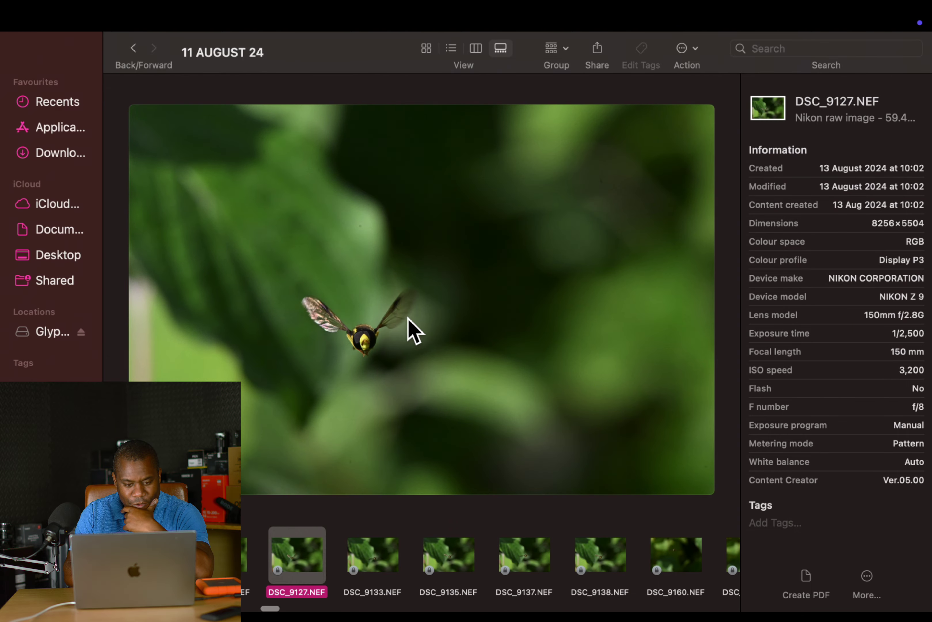
scroll(368, 353, "up", 3)
double_click(368, 354)
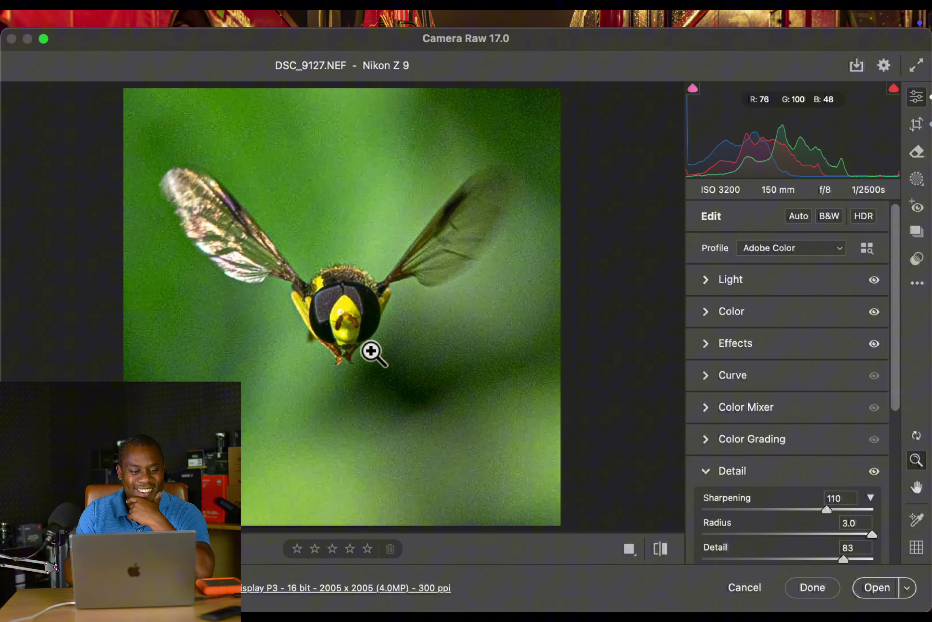
left_click(820, 591)
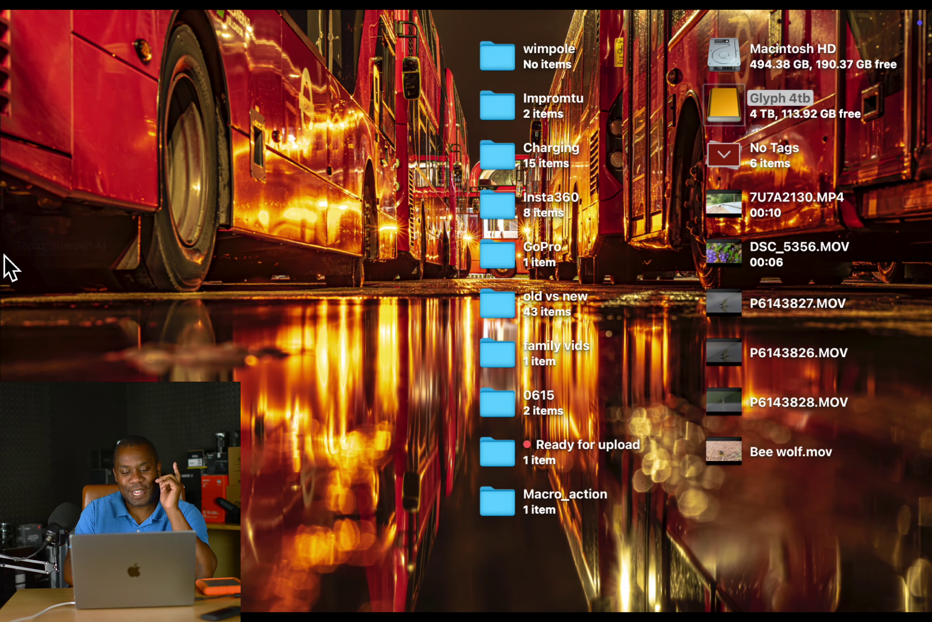
Switch back to the 11 AUGUST 24 folder in Finder and browse forward from DSC_9127.NEF to DSC_9205.NEF.
left_click(37, 125)
key("Right")
key("Right")
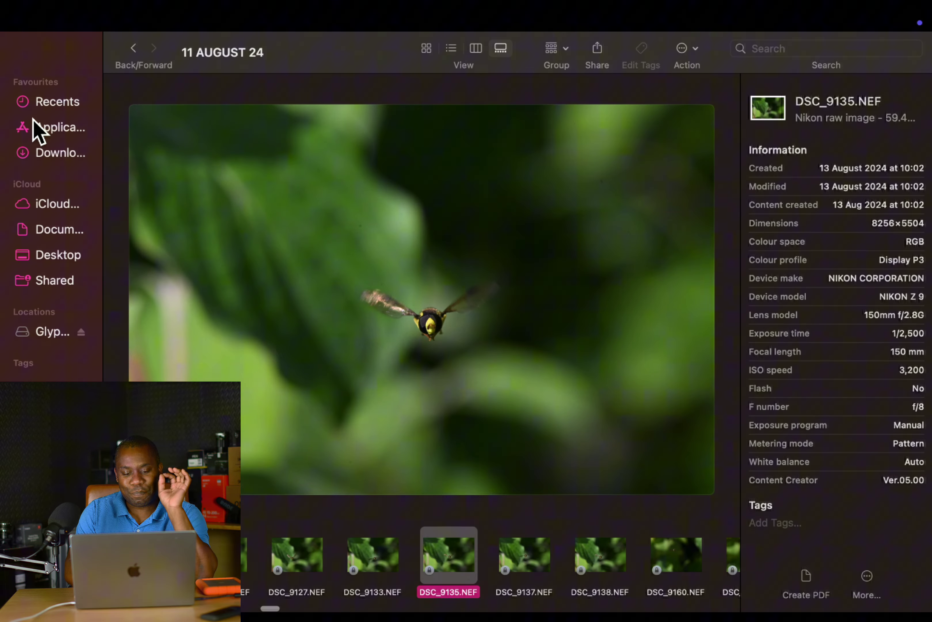
key("Right")
key("Right")
key("Right")
key("Right")
key("Right")
key("Right")
key("Right")
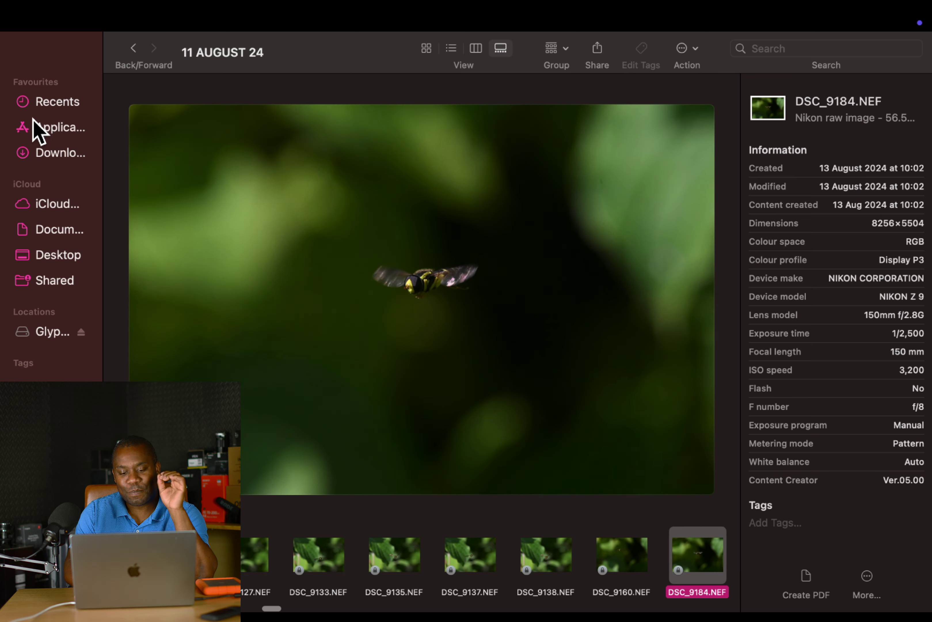
key("Right")
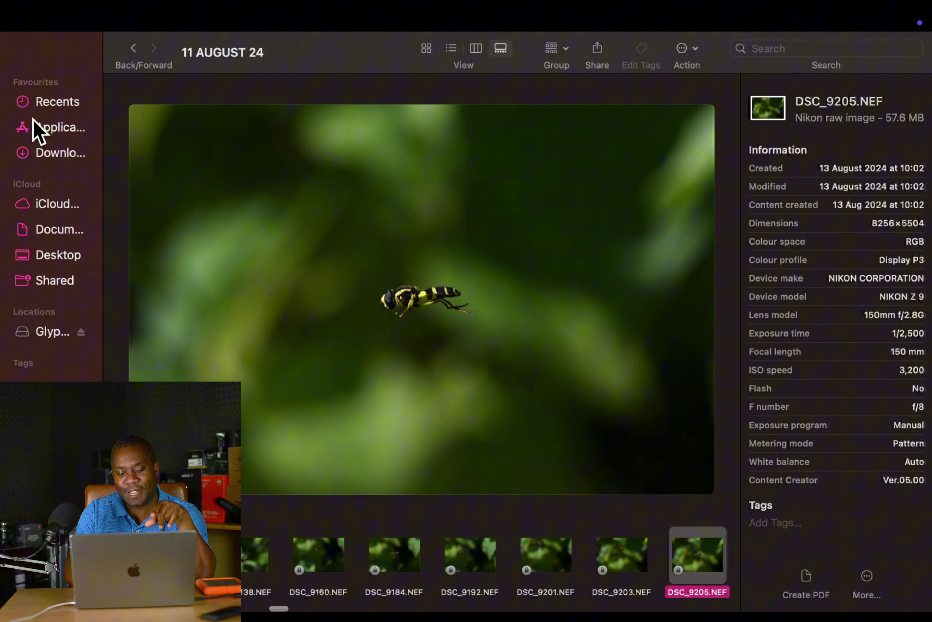
Continue forward through the side-profile flight burst from DSC_9205.NEF to DSC_9227.NEF.
key("Right")
key("Right")
key("Right")
key("Right")
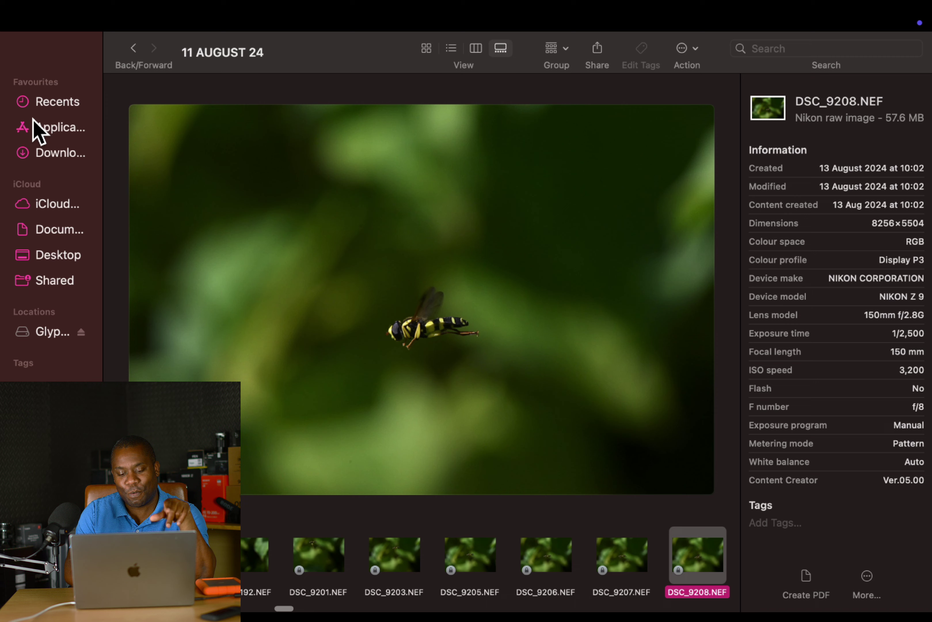
key("Right")
key("Right")
key("Right")
key("Right")
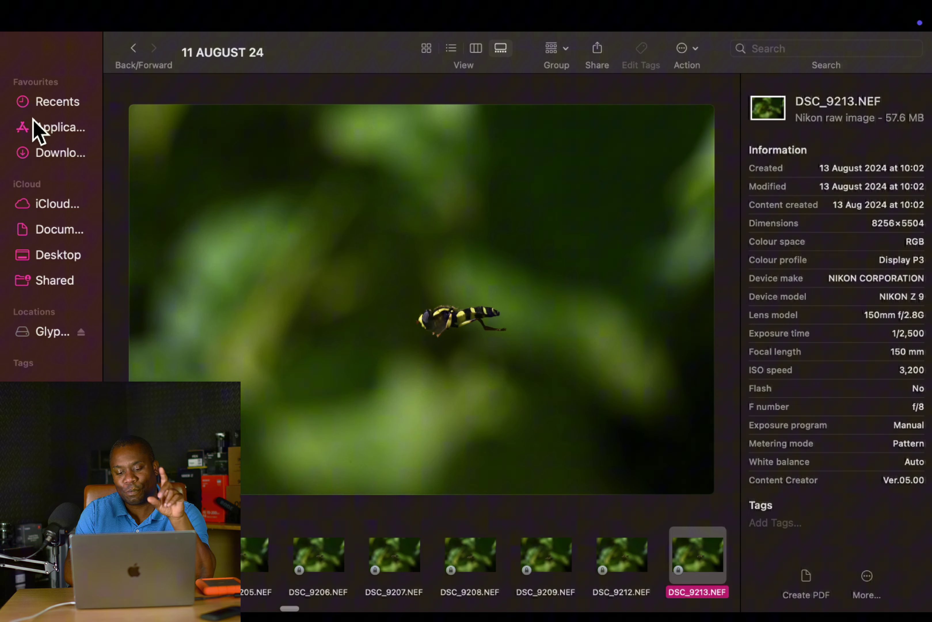
key("Right")
key("Right")
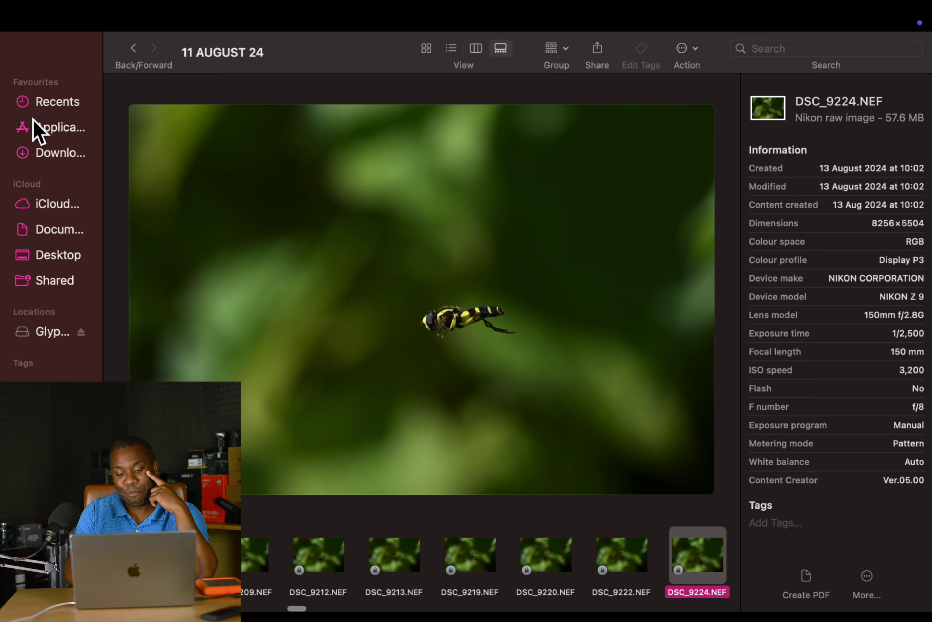
key("Right")
key("Right")
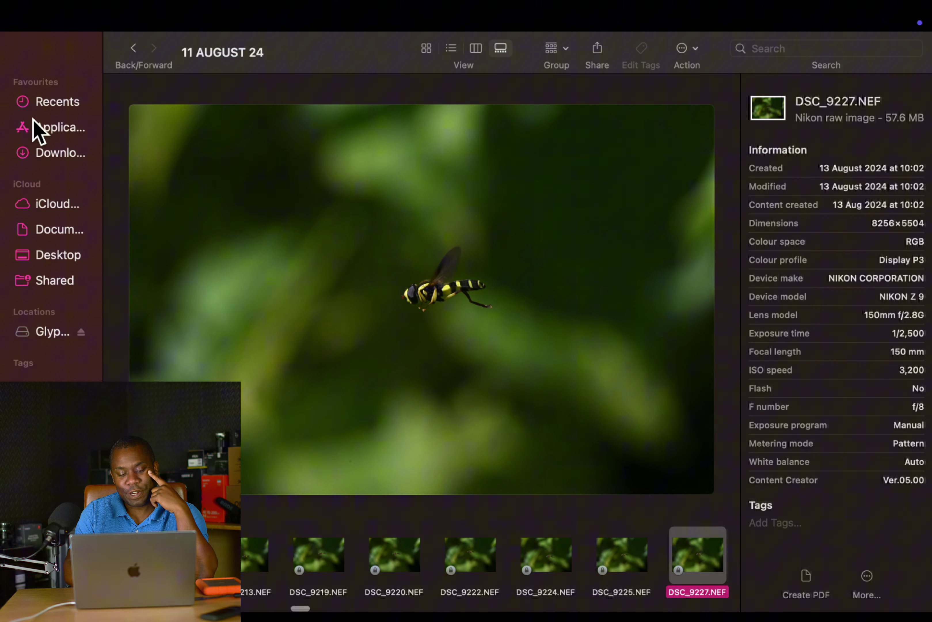
Compare the frames around DSC_9227.NEF and browse onward past DSC_9244.NEF to DSC_9440.NEF.
key("Right")
key("Left")
key("Right")
key("Right")
key("Right")
key("Right")
key("Right")
key("Right")
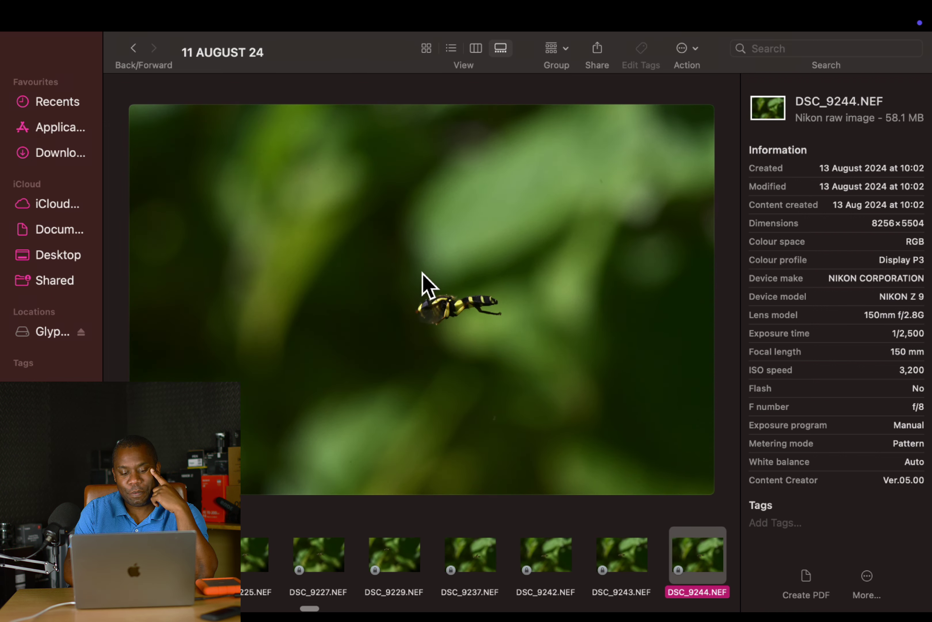
key("Right")
key("Right")
key("Right")
key("Right")
key("Right")
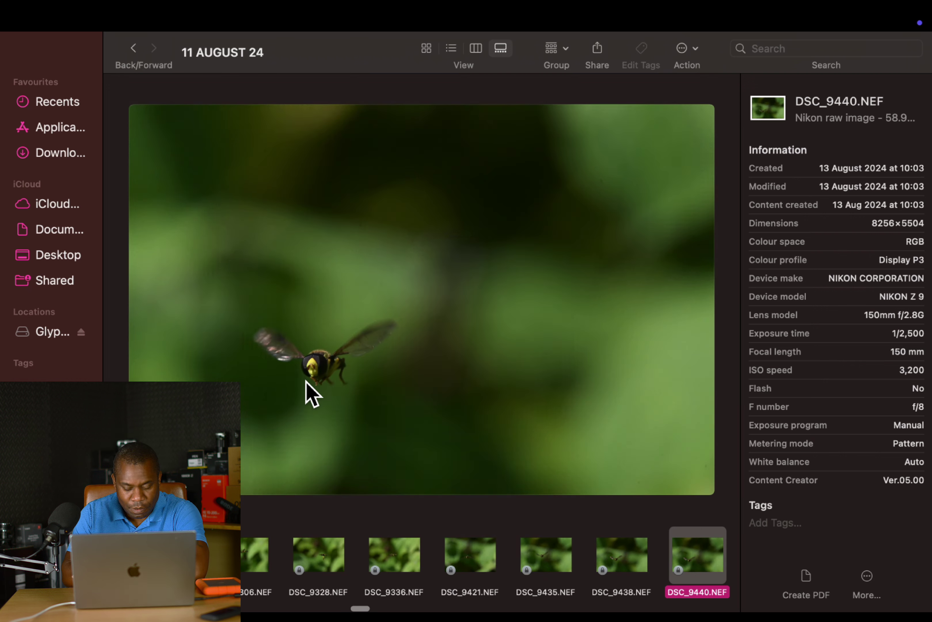
Examine the hoverfly's face in DSC_9440.NEF up close and continue forward to DSC_9476.NEF.
scroll(307, 391, "up", 5)
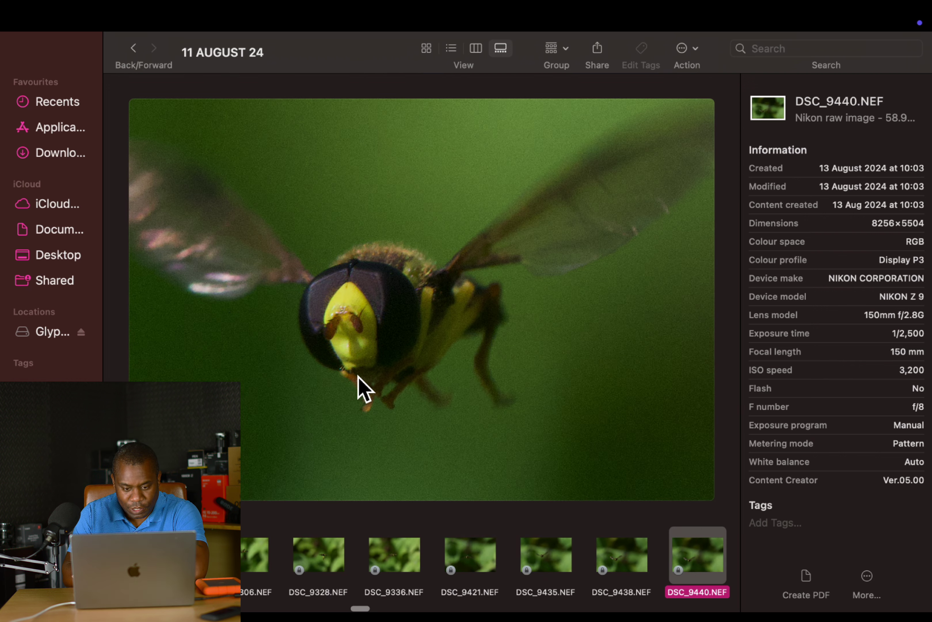
scroll(357, 381, "up", 3)
key("Right")
key("Right")
key("Right")
key("Right")
key("Right")
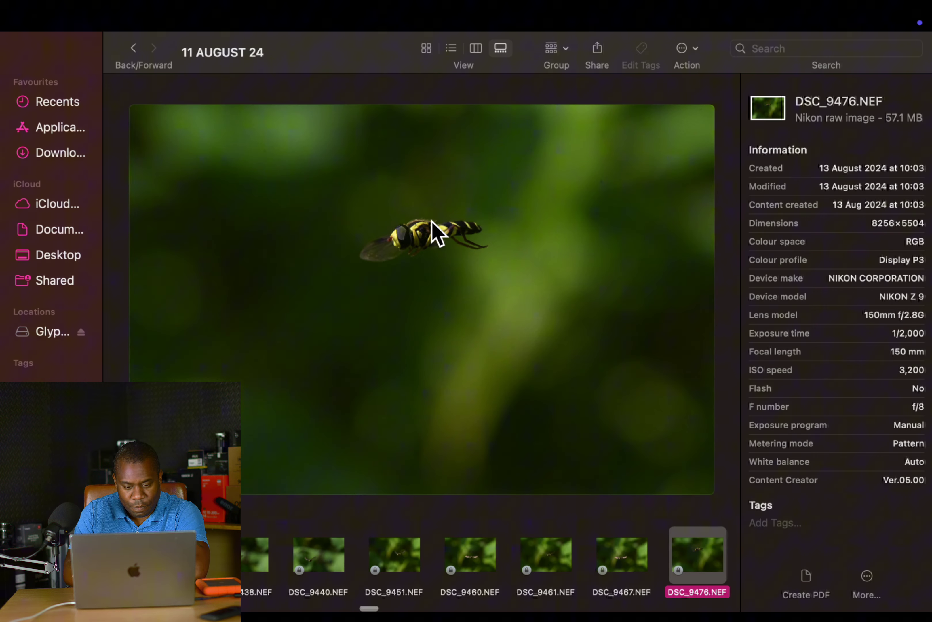
Step back through DSC_9467.NEF, examine the face in DSC_9461.NEF up close, and continue back to DSC_9451.NEF.
key("Left")
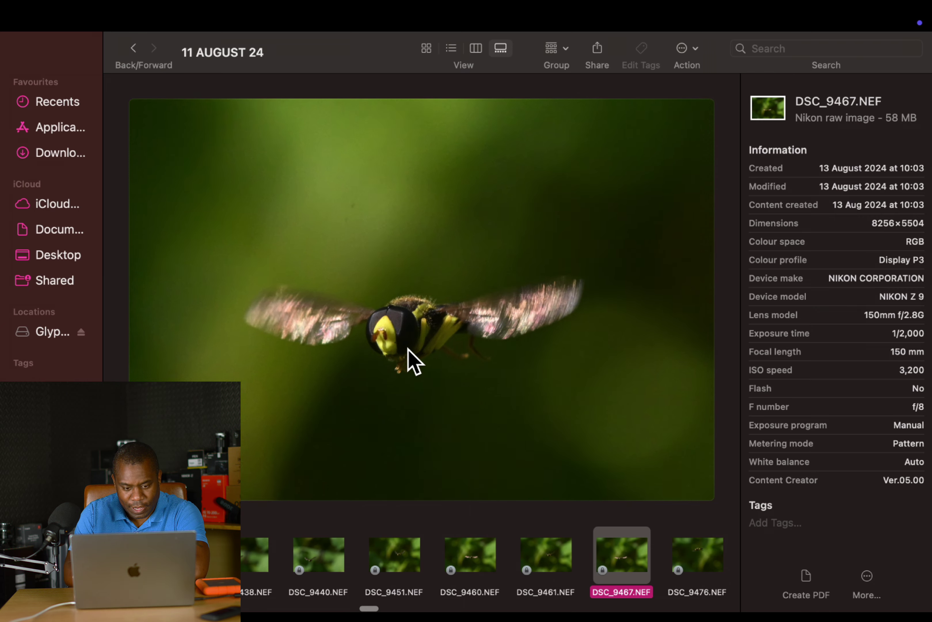
key("Left")
scroll(462, 321, "up", 5)
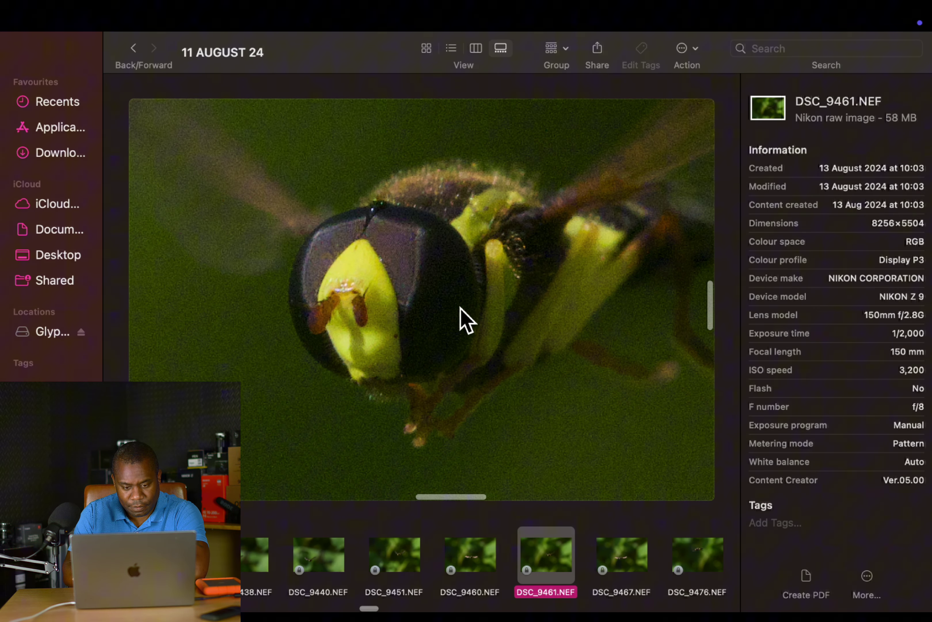
key("Left")
key("Left")
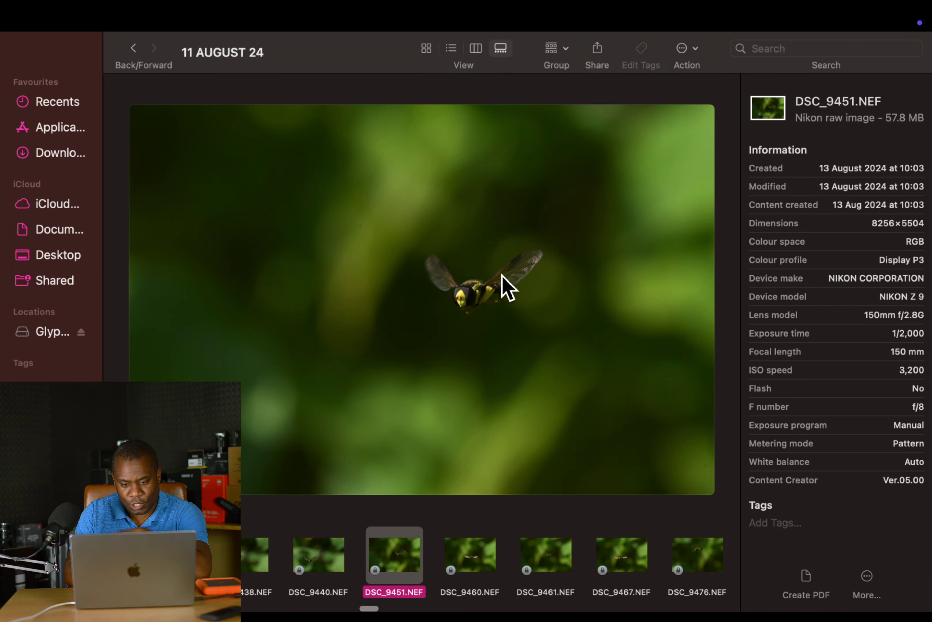
Examine the hoverfly's face and wings in DSC_9451.NEF up close and open the photo in Camera Raw.
scroll(504, 285, "up", 5)
left_click_drag(481, 371, 478, 337)
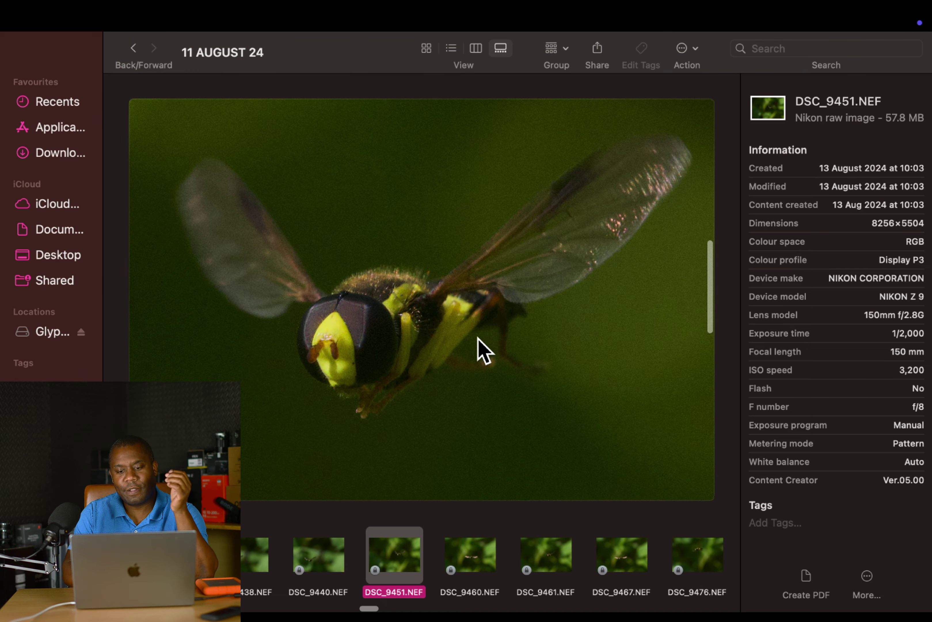
scroll(478, 337, "down", 2)
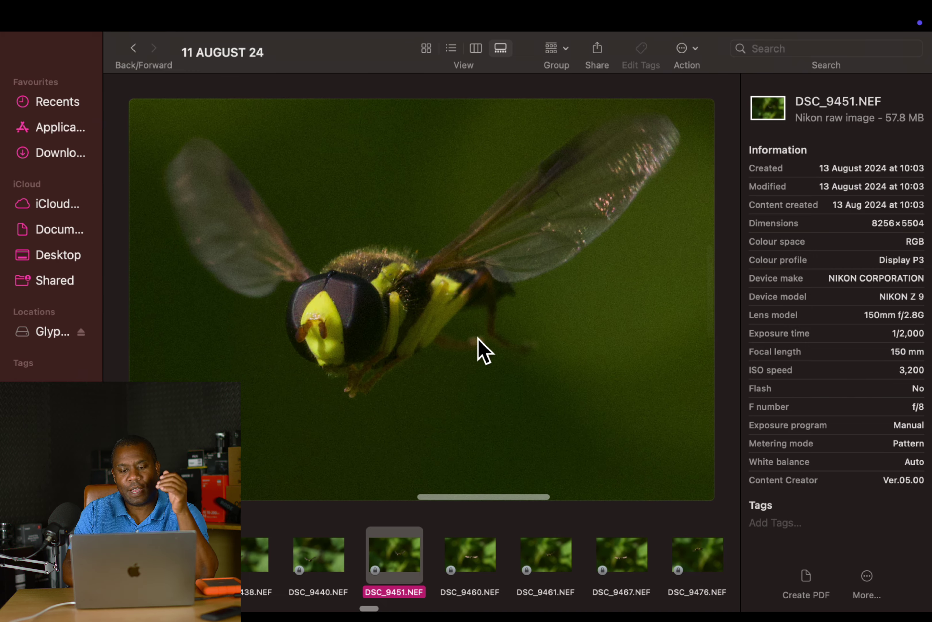
double_click(410, 337)
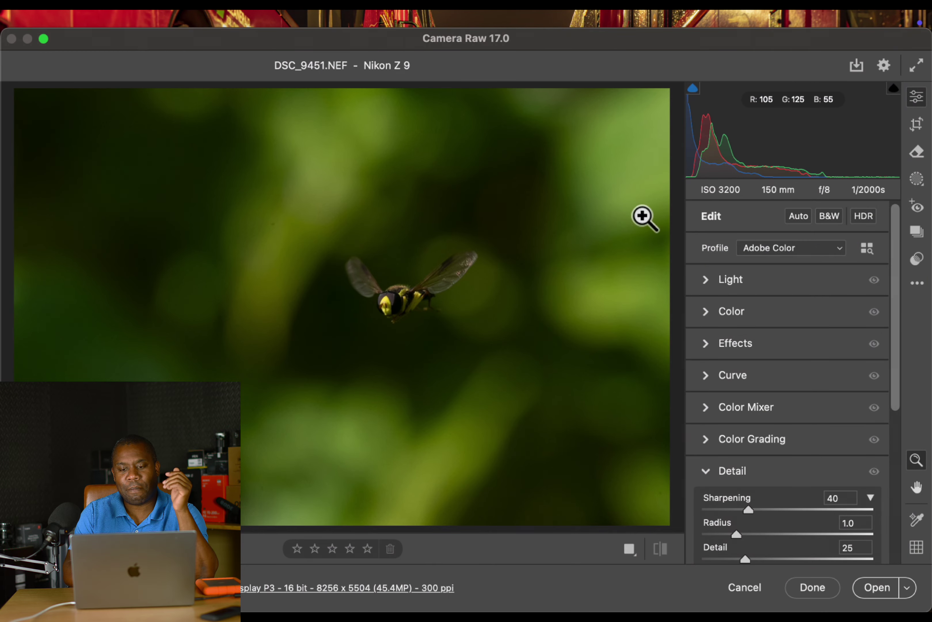
Crop the photo around the hoverfly to about 3150 x 2100 pixels, keeping the original proportions.
left_click(916, 123)
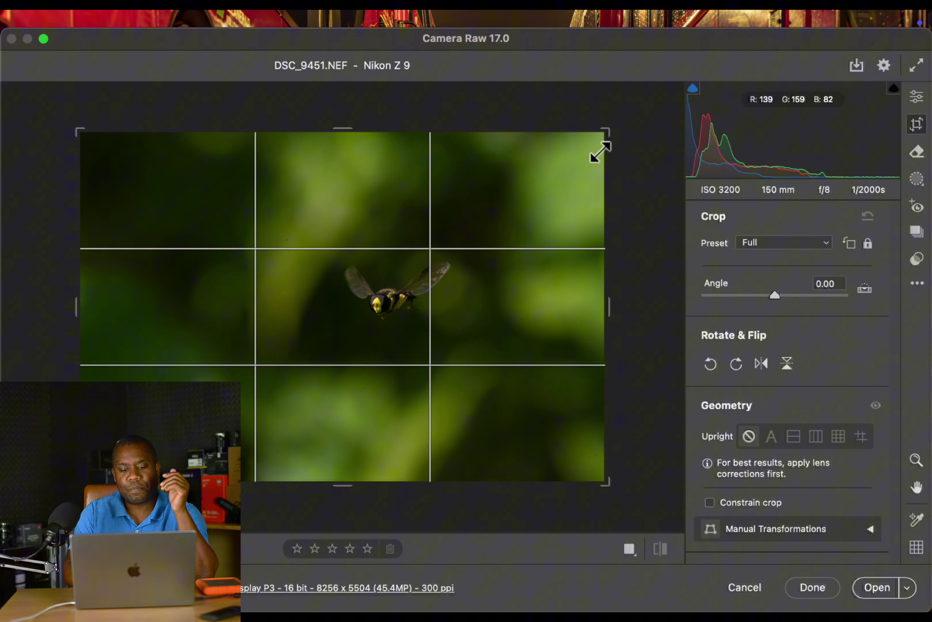
left_click_drag(616, 133, 573, 181)
left_click_drag(151, 445, 250, 396)
left_click_drag(378, 343, 365, 329)
Change the crop to the 4 x 5 / 8 x 10 ratio, tighten and recentre it to about 2222 x 1778 pixels, and apply it.
left_click(788, 243)
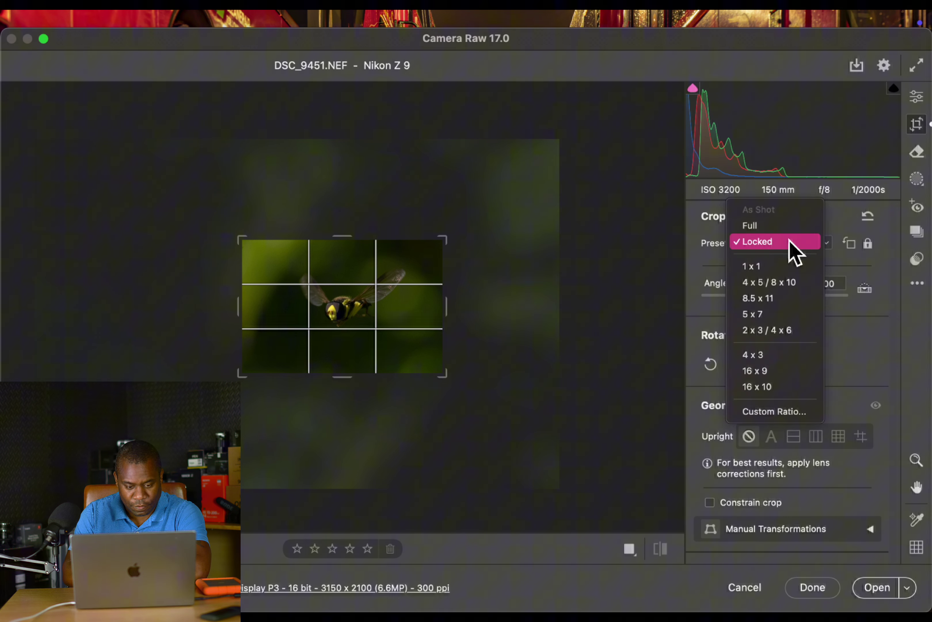
left_click(795, 284)
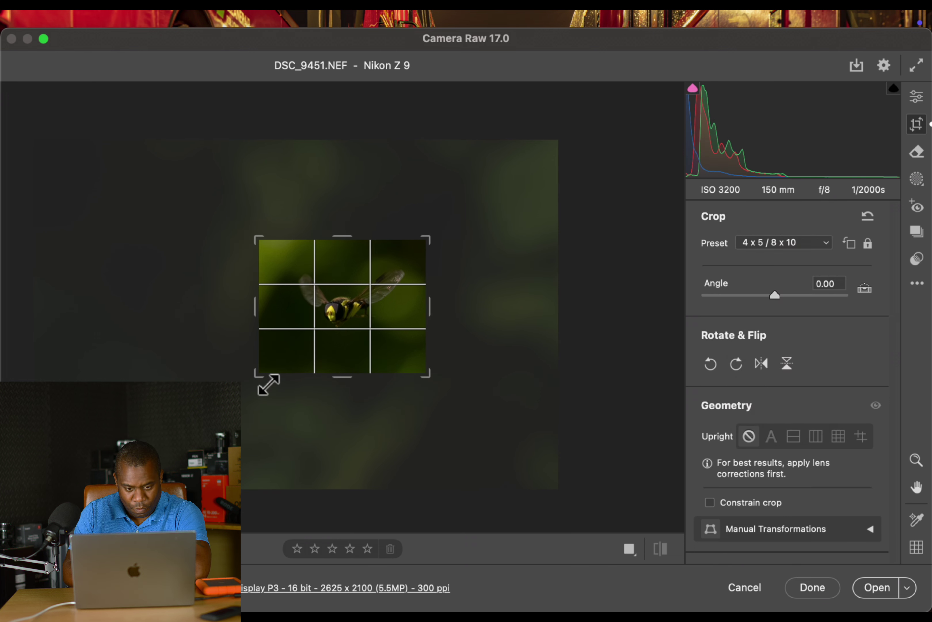
left_click_drag(266, 383, 271, 381)
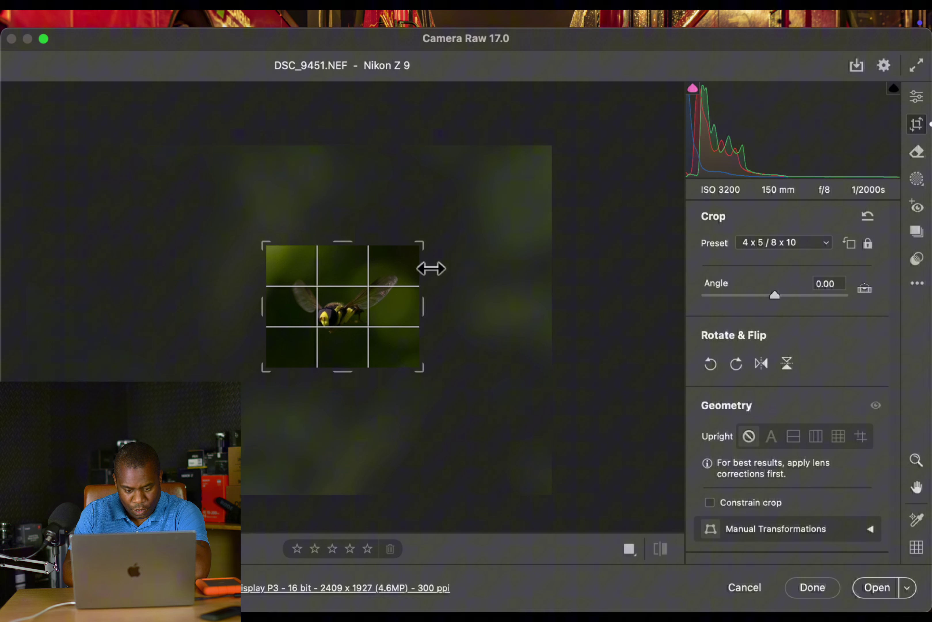
left_click_drag(429, 257, 423, 264)
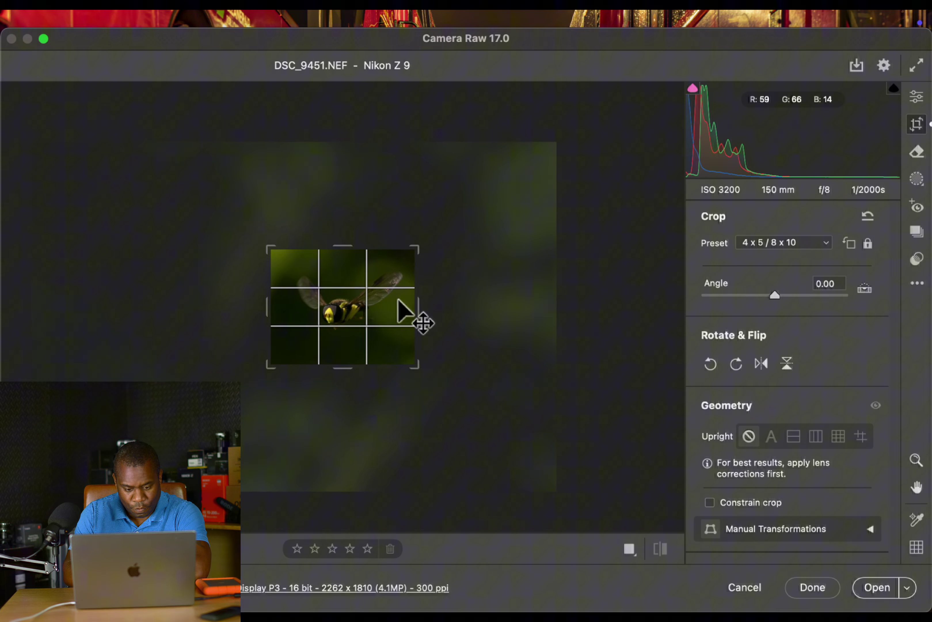
left_click_drag(281, 375, 272, 375)
left_click_drag(345, 318, 348, 311)
key("Return")
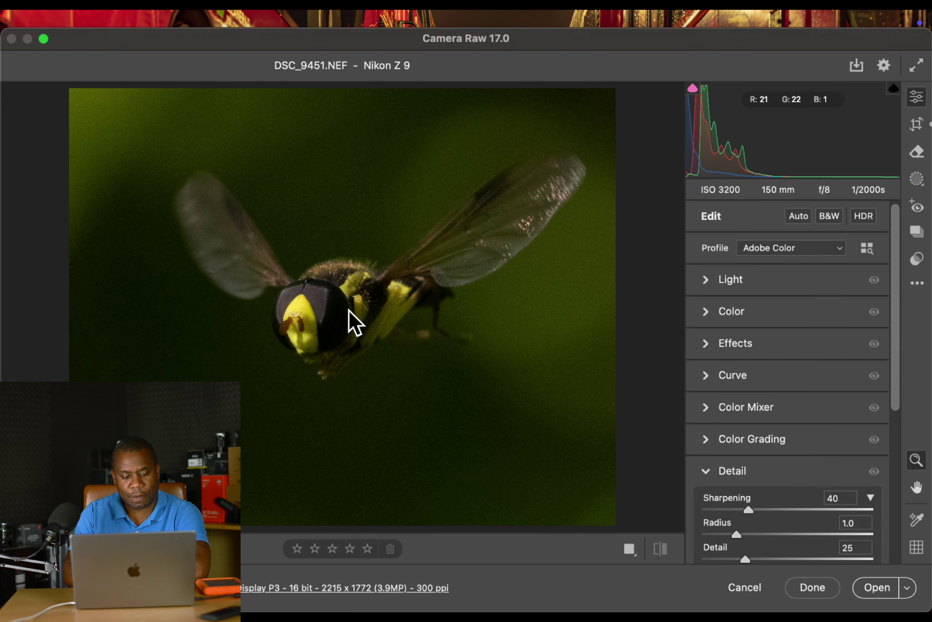
left_click(922, 122)
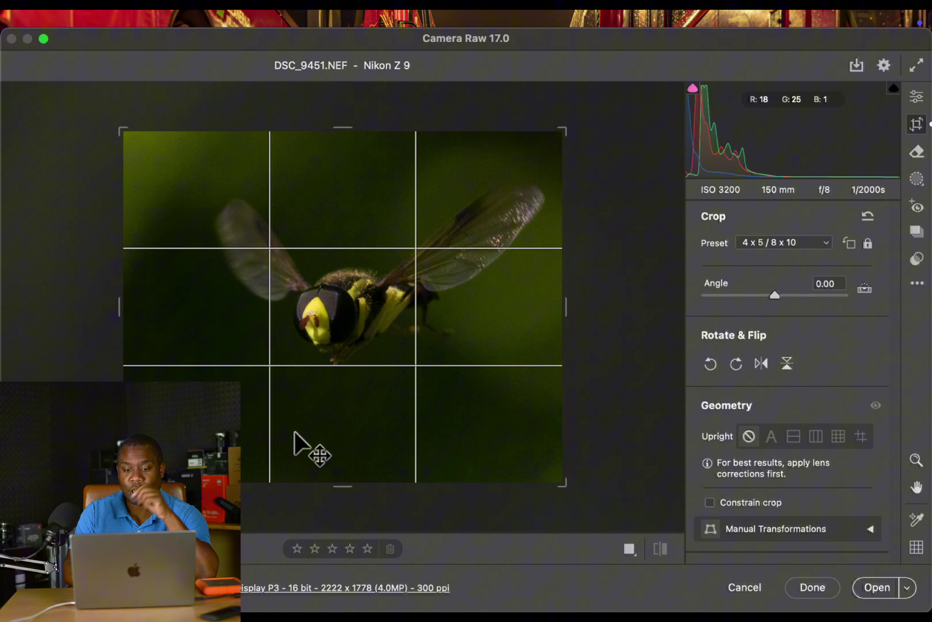
key("Return")
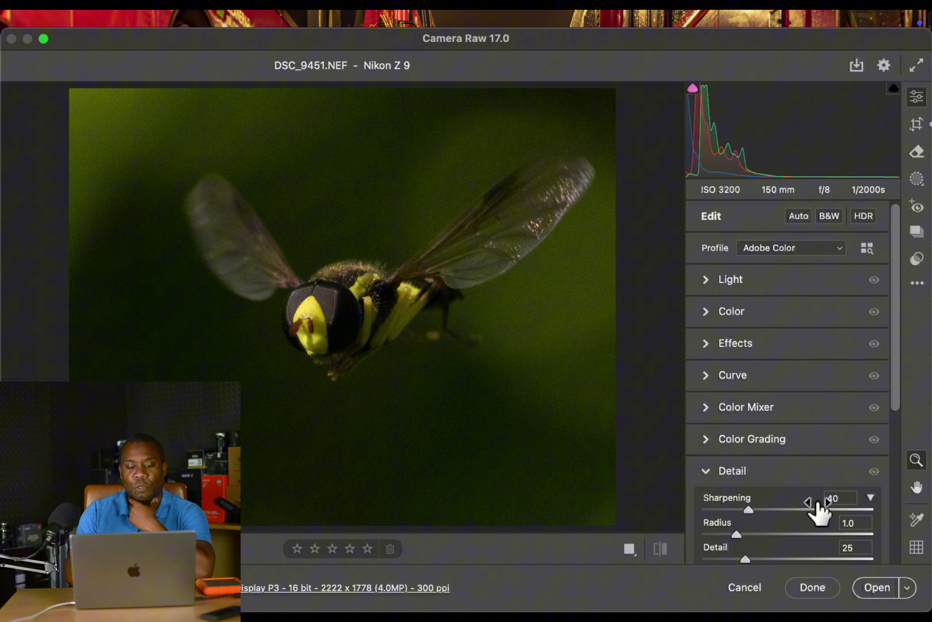
Try the Auto edit adjustment on the cropped photo and switch it off again.
scroll(815, 510, "down", 2)
scroll(811, 507, "up", 2)
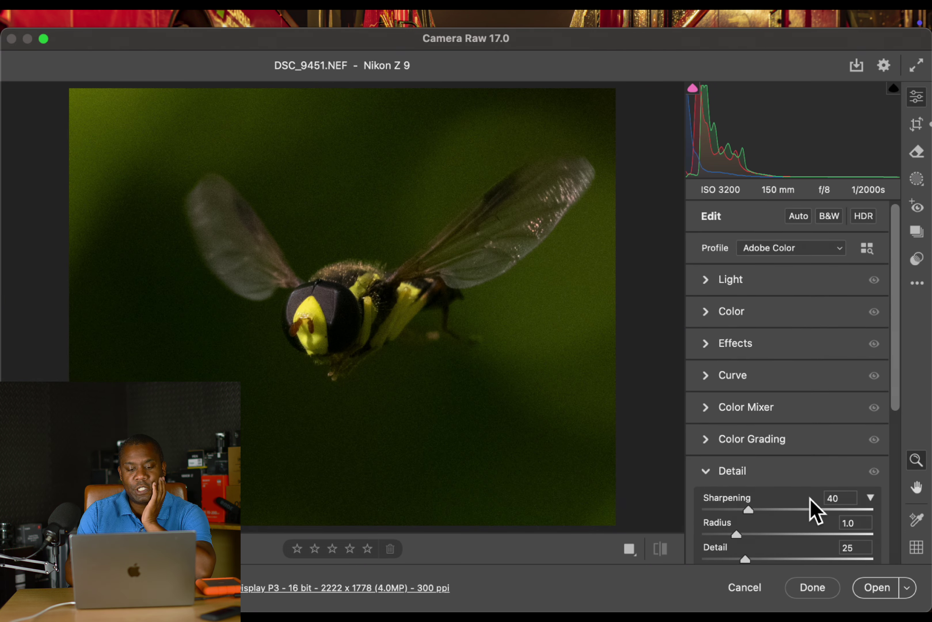
left_click(804, 220)
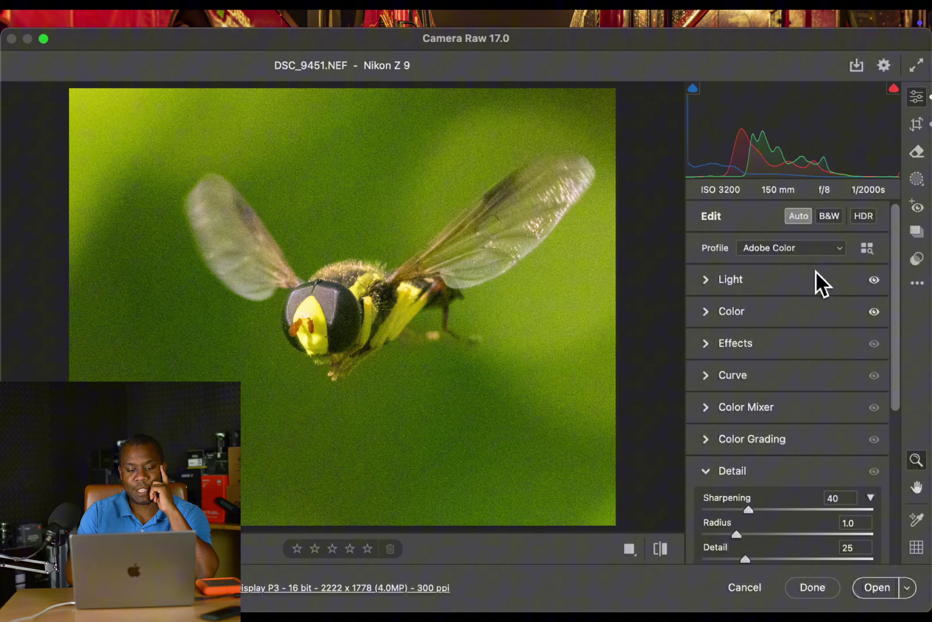
left_click(799, 221)
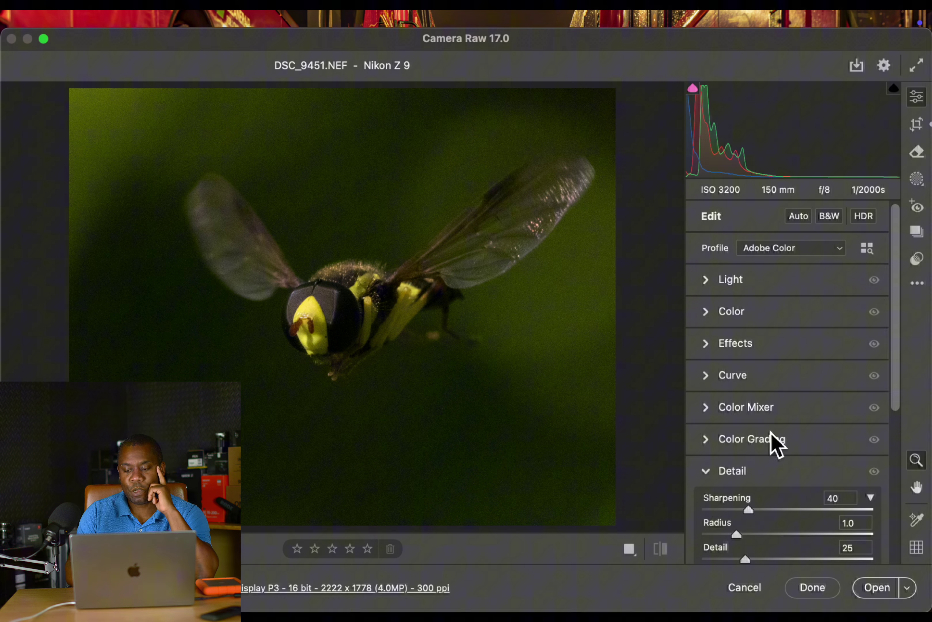
Raise the photo's sharpening to about 99, with a radius of about 2.3 and detail of about 77.
scroll(786, 531, "down", 5)
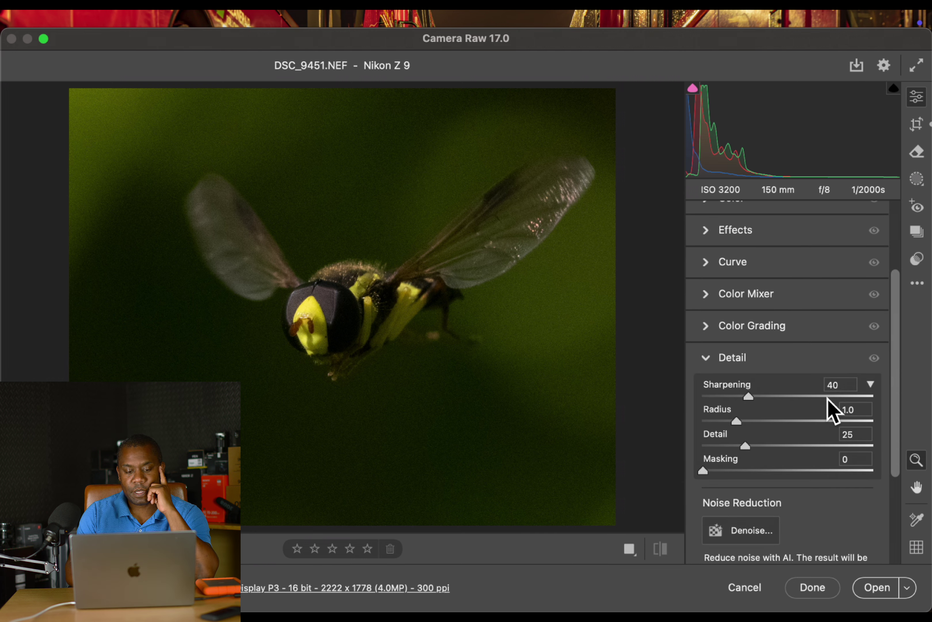
left_click(821, 397)
left_click_drag(823, 398, 838, 462)
left_click(809, 421)
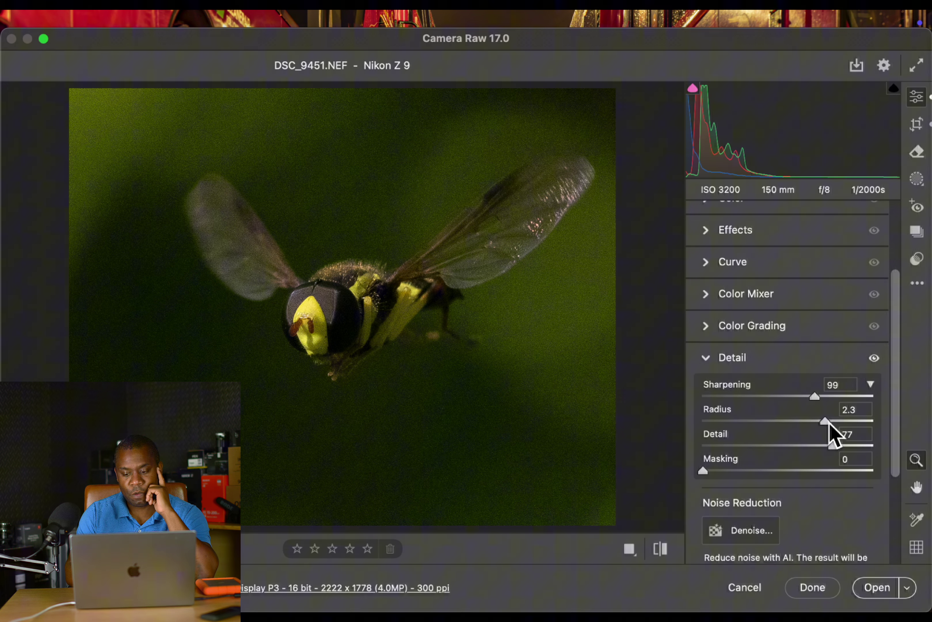
left_click_drag(838, 421, 842, 459)
Set Exposure to +1.00 and Highlights to about -50, then try a lower Contrast and reset it to 0.
scroll(786, 299, "up", 3)
left_click(786, 288)
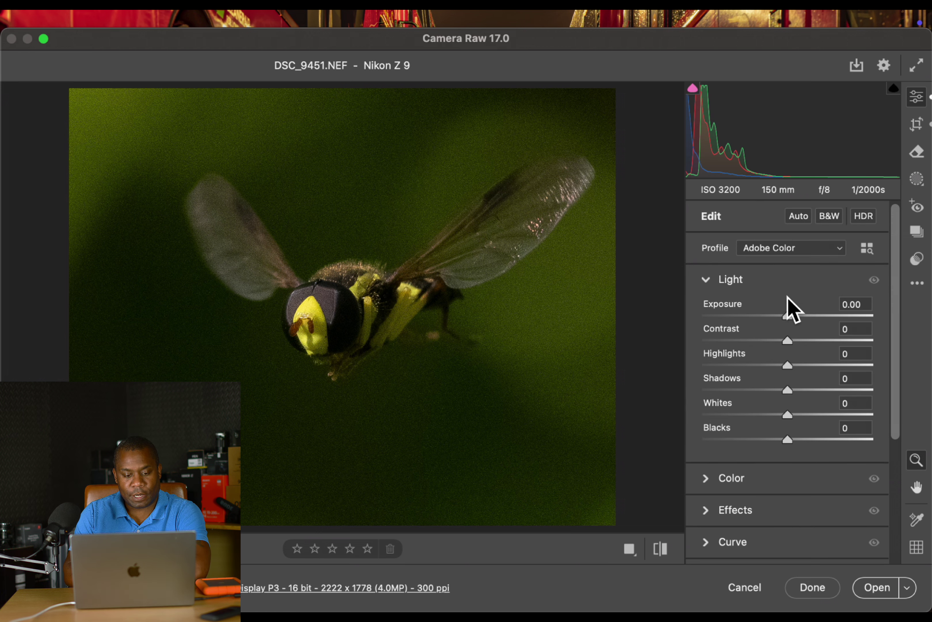
left_click_drag(788, 317, 805, 314)
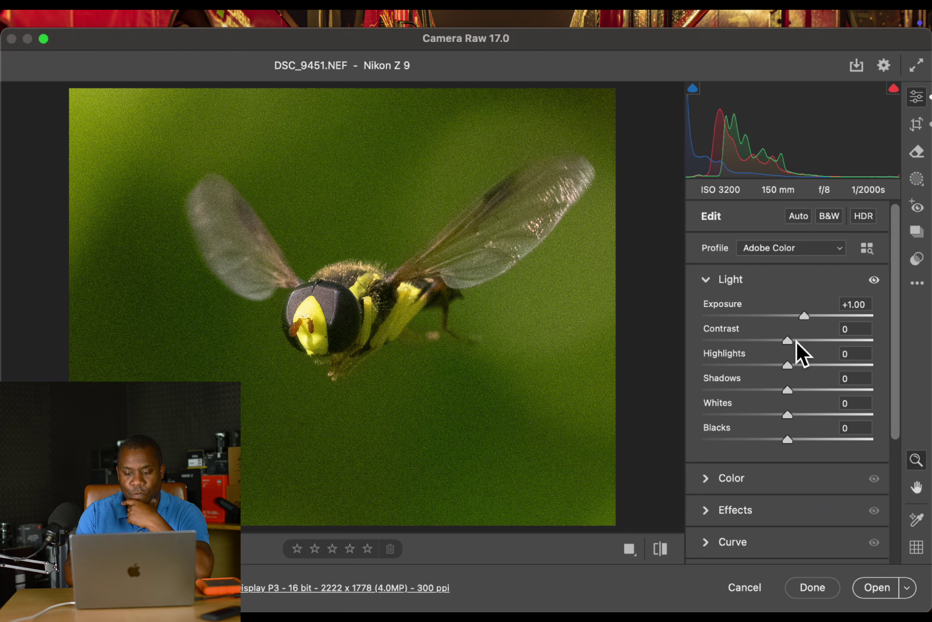
left_click_drag(794, 341, 745, 373)
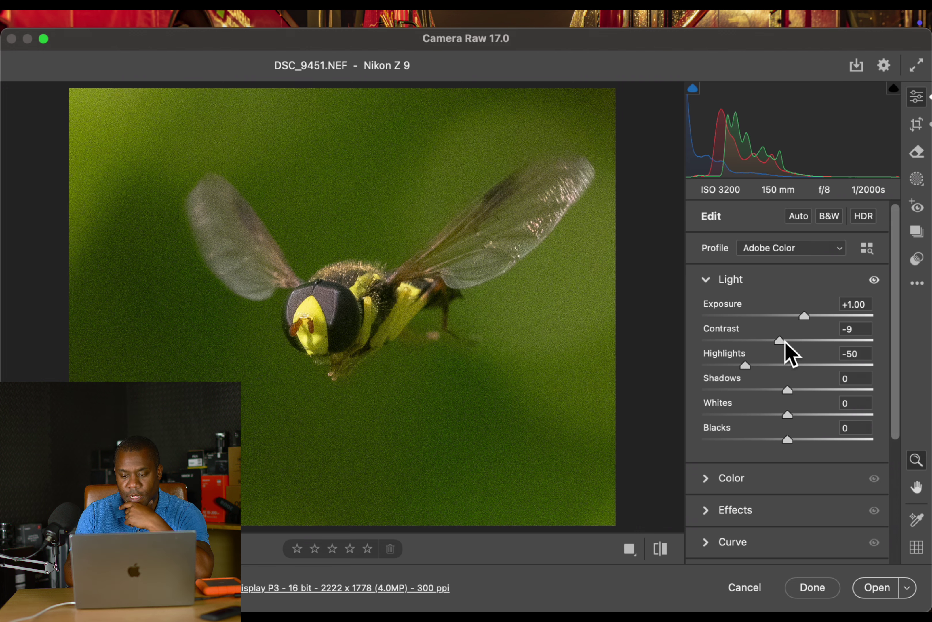
double_click(780, 341)
Raise Whites to about +15 and lower Highlights to about -82, trying Shadows and Blacks but leaving both at 0.
scroll(774, 454, "down", 2)
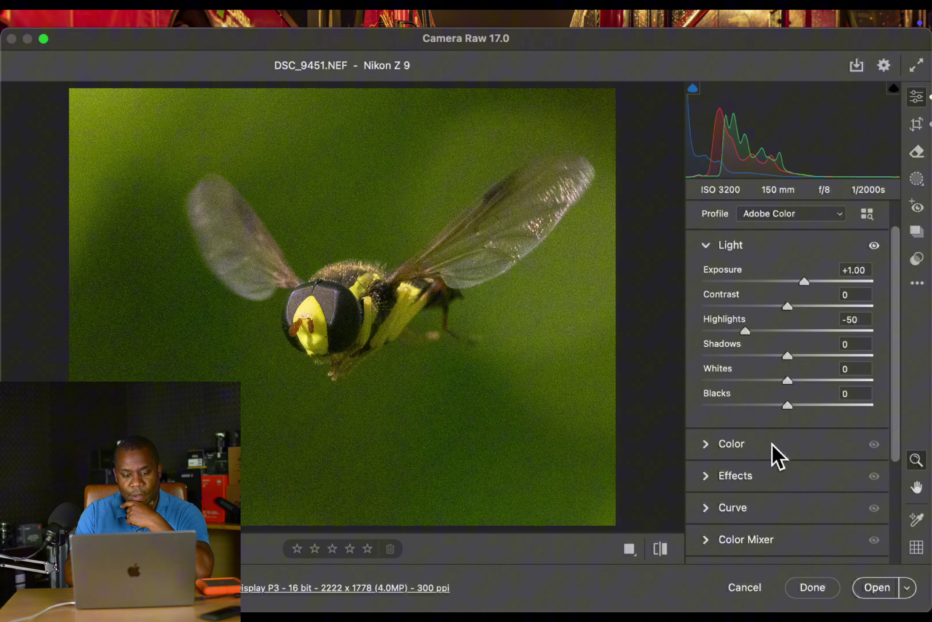
left_click_drag(802, 349, 801, 348)
double_click(801, 348)
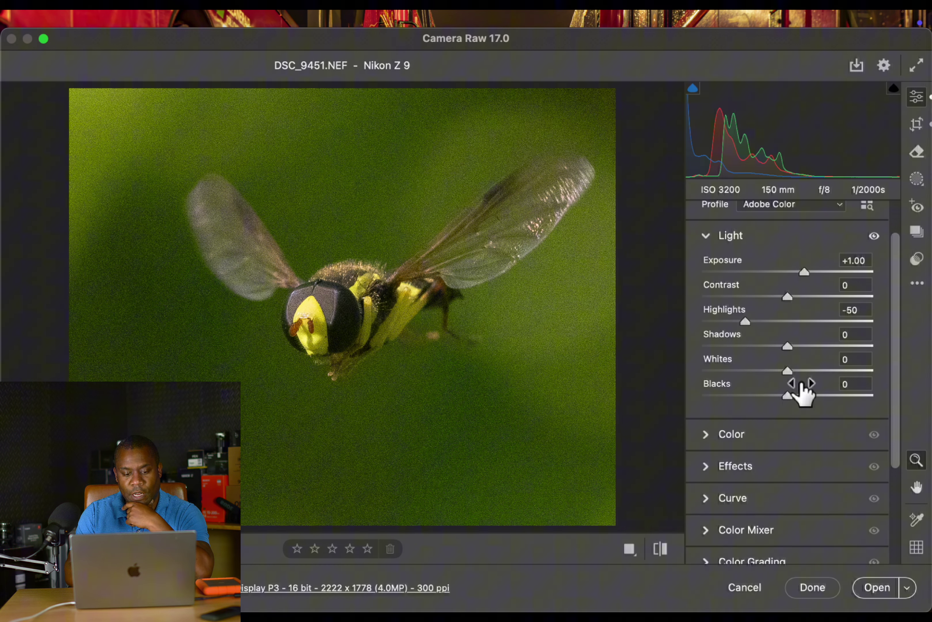
mouse_move(805, 372)
left_mouse_down()
mouse_move(813, 374)
mouse_move(804, 373)
left_mouse_up()
left_click_drag(753, 322, 723, 337)
scroll(812, 350, "down", 2)
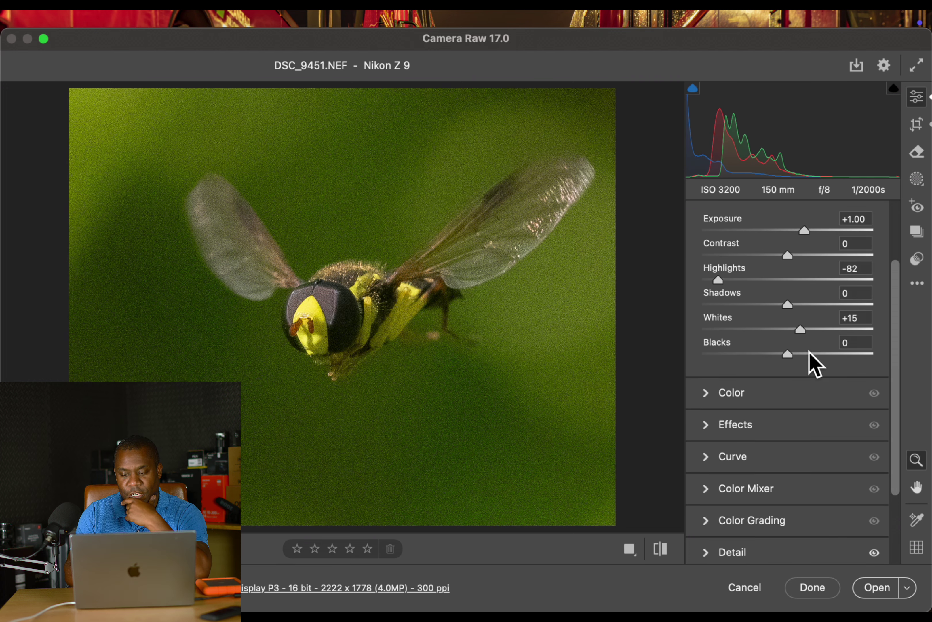
left_click_drag(811, 363, 796, 362)
double_click(796, 359)
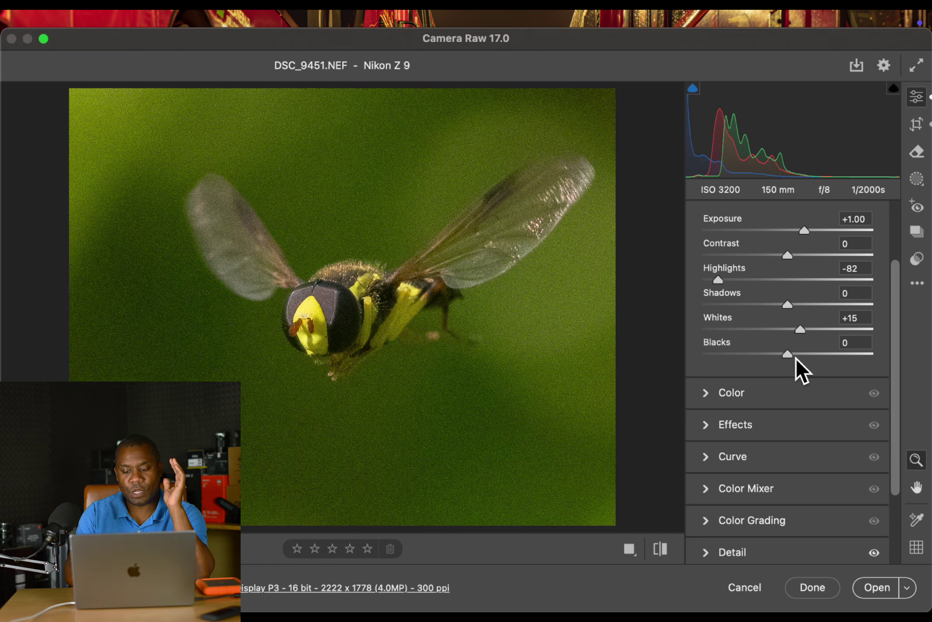
Raise the photo's Texture to about +64 and lower Clarity to about -7.
scroll(805, 409, "down", 2)
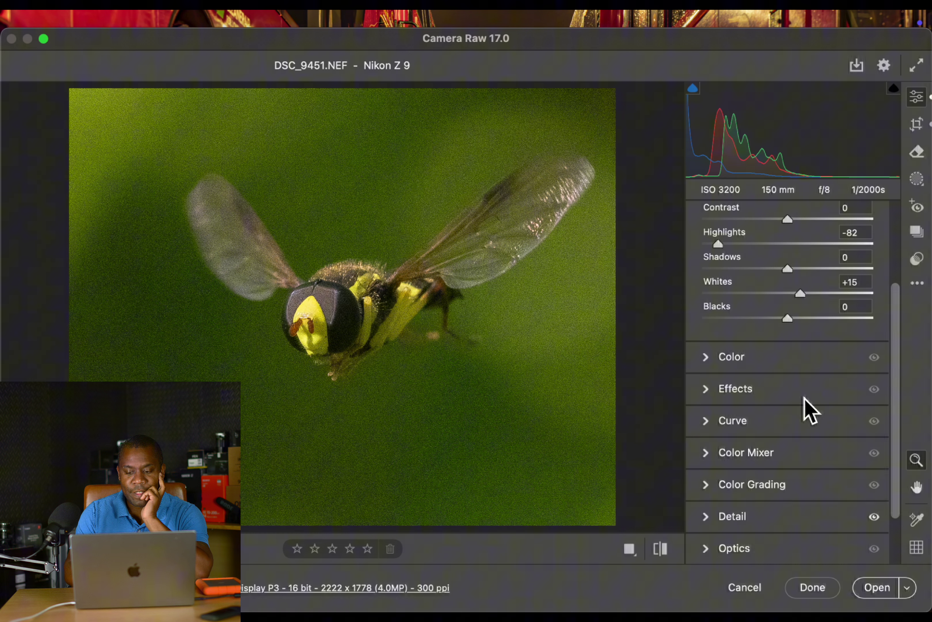
left_click(791, 389)
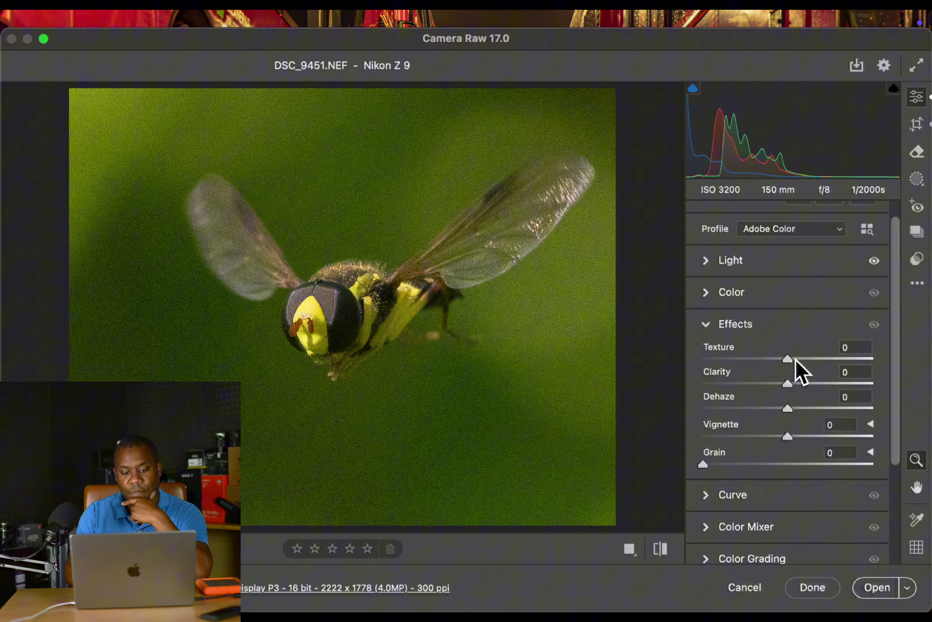
left_click_drag(796, 359, 876, 362)
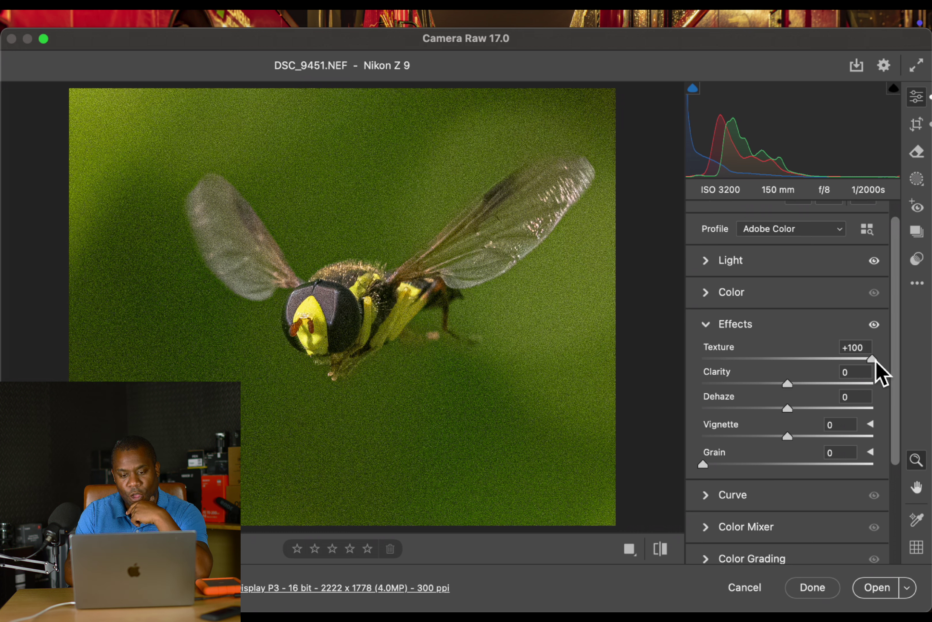
left_click_drag(872, 360, 843, 368)
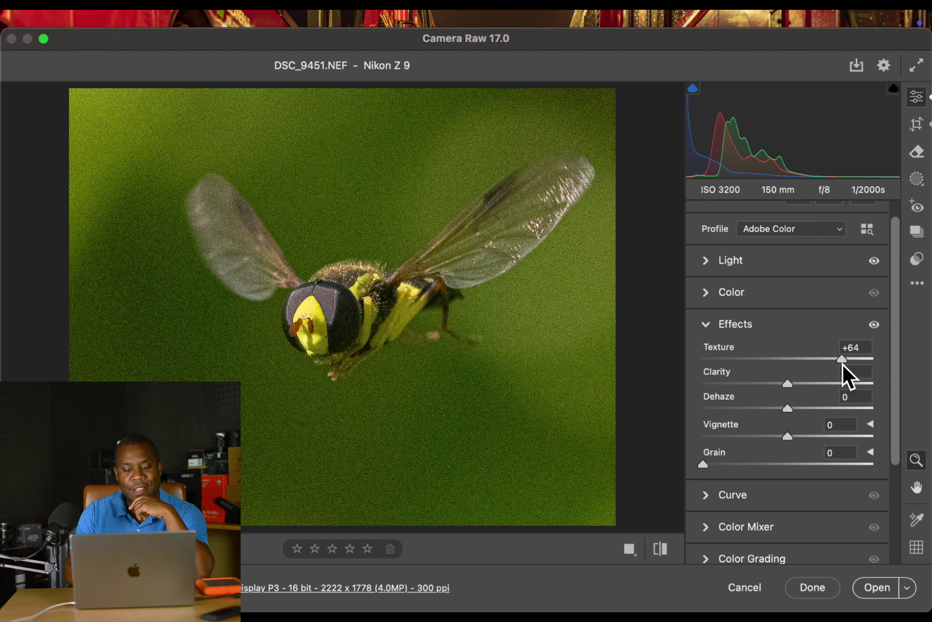
left_click(798, 384)
left_click_drag(801, 385, 781, 391)
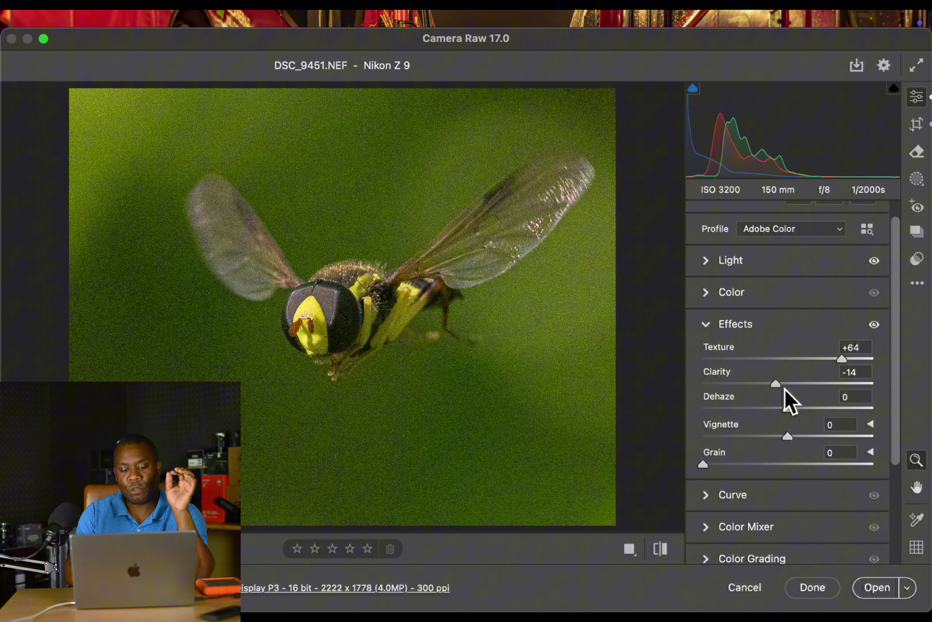
left_click(781, 384)
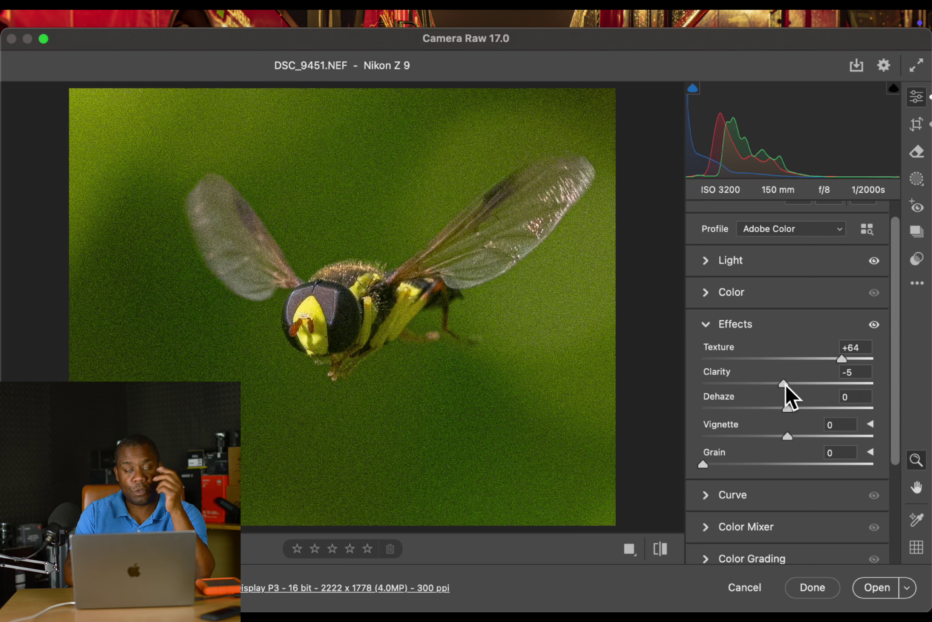
left_click_drag(784, 383, 784, 384)
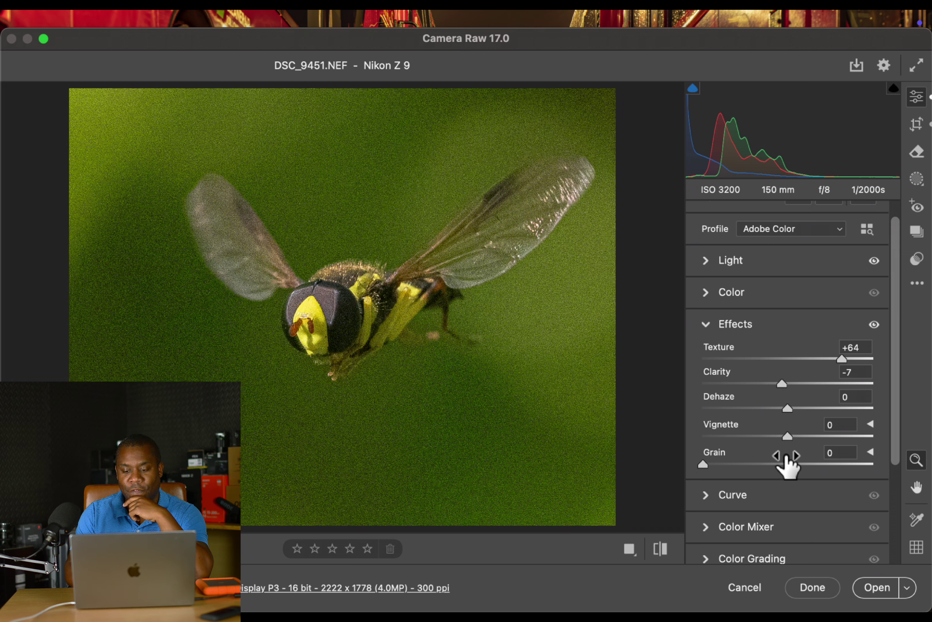
Fine-tune the light settings by setting Exposure to about +1.10 and Highlights to about -78.
scroll(800, 459, "down", 3)
scroll(800, 441, "up", 5)
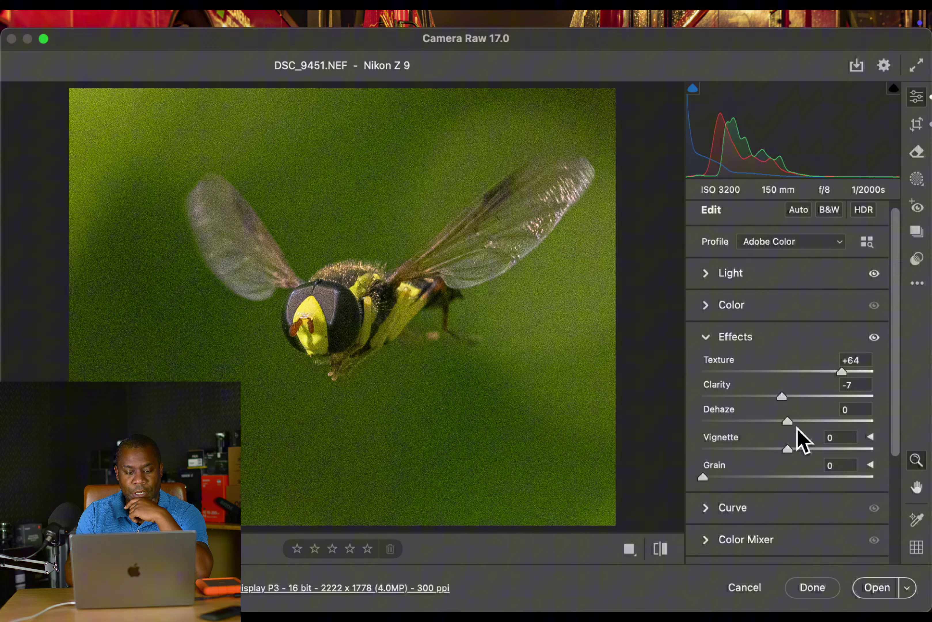
left_click(794, 281)
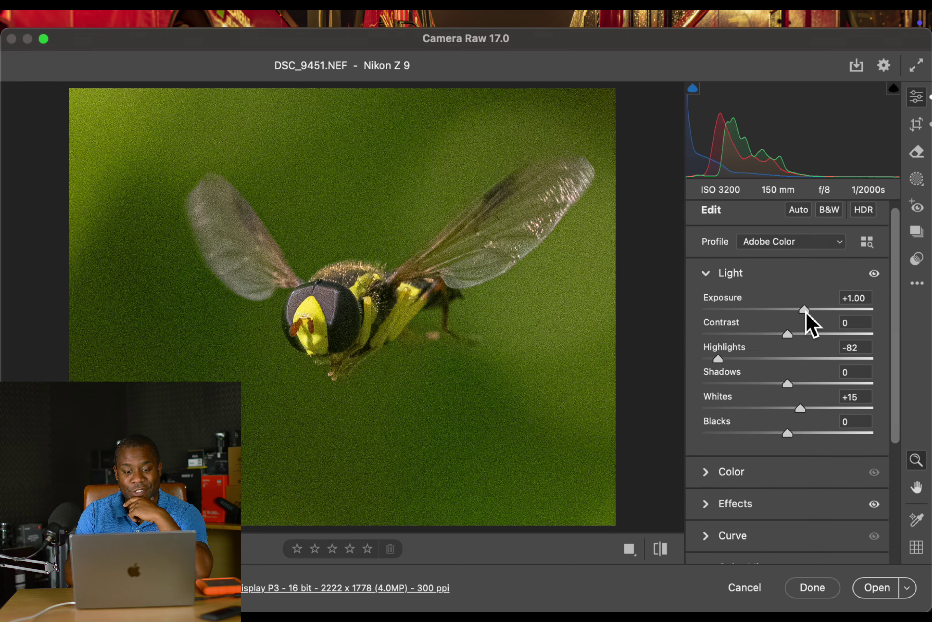
left_click_drag(806, 310, 807, 311)
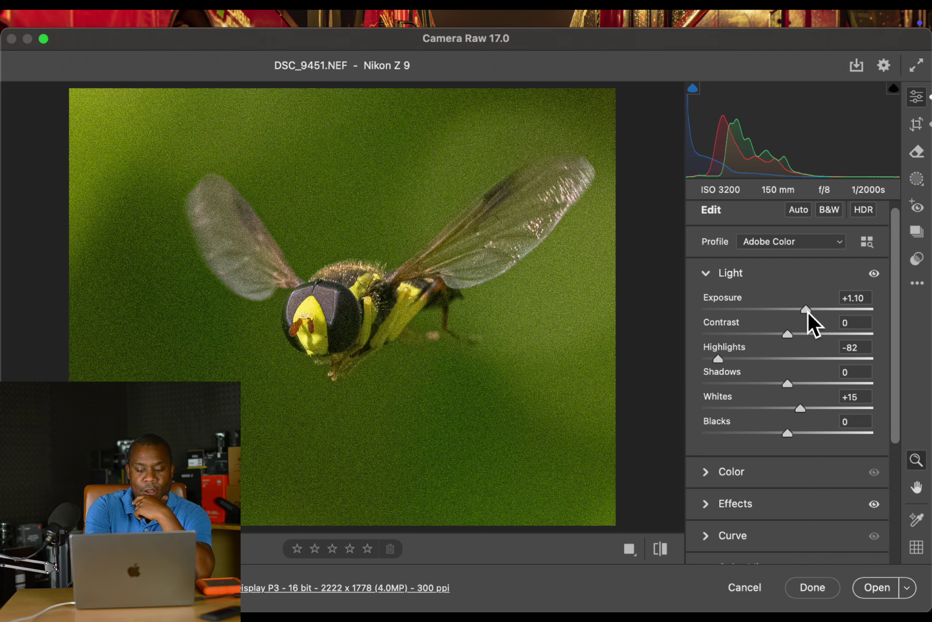
key("XF86MonBrightnessUp")
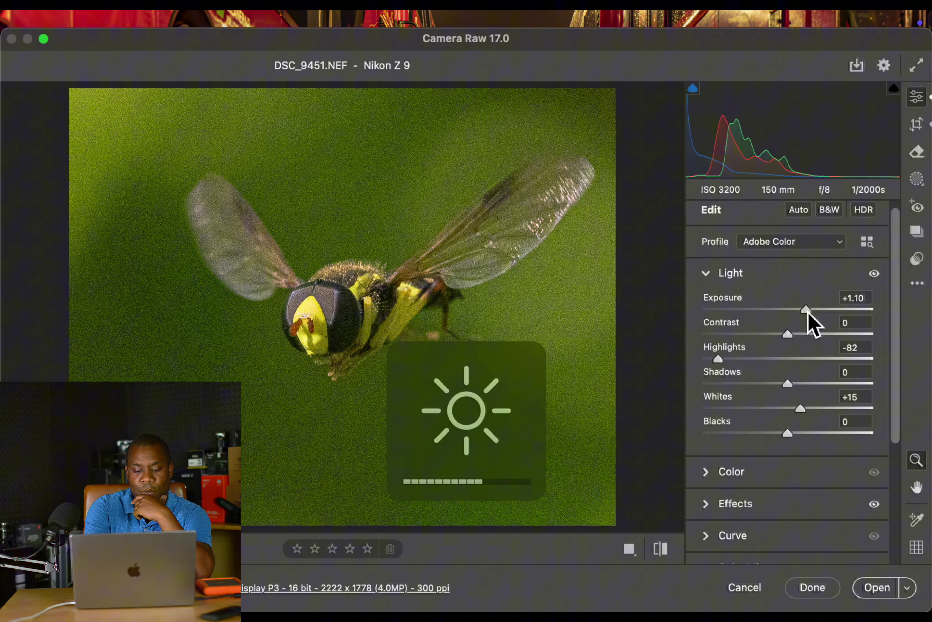
key("XF86MonBrightnessUp")
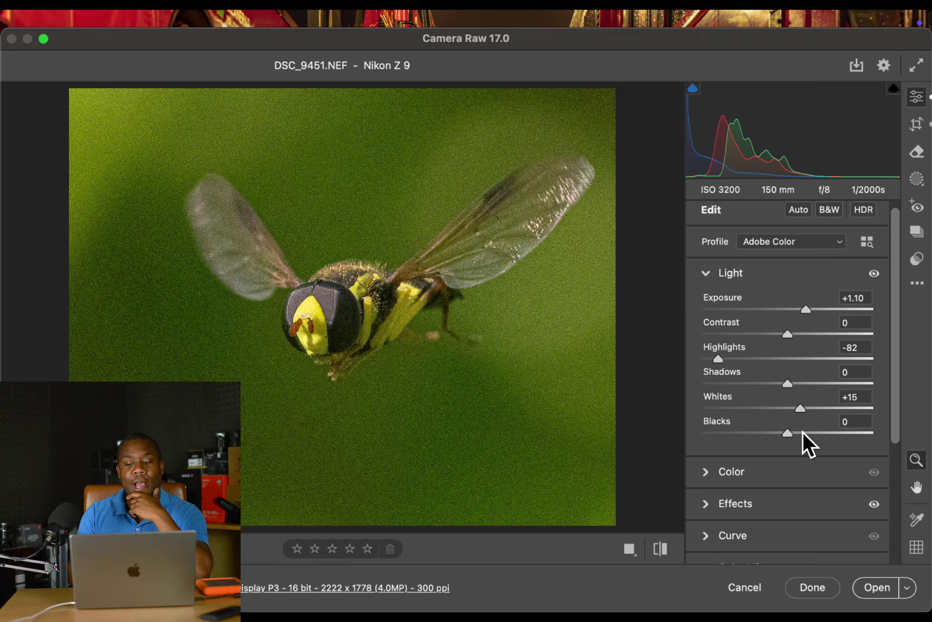
scroll(808, 443, "down", 2)
left_click(722, 316)
Change the white balance to Daylight and raise Saturation to about +12, leaving Vibrance at 0.
scroll(800, 468, "down", 4)
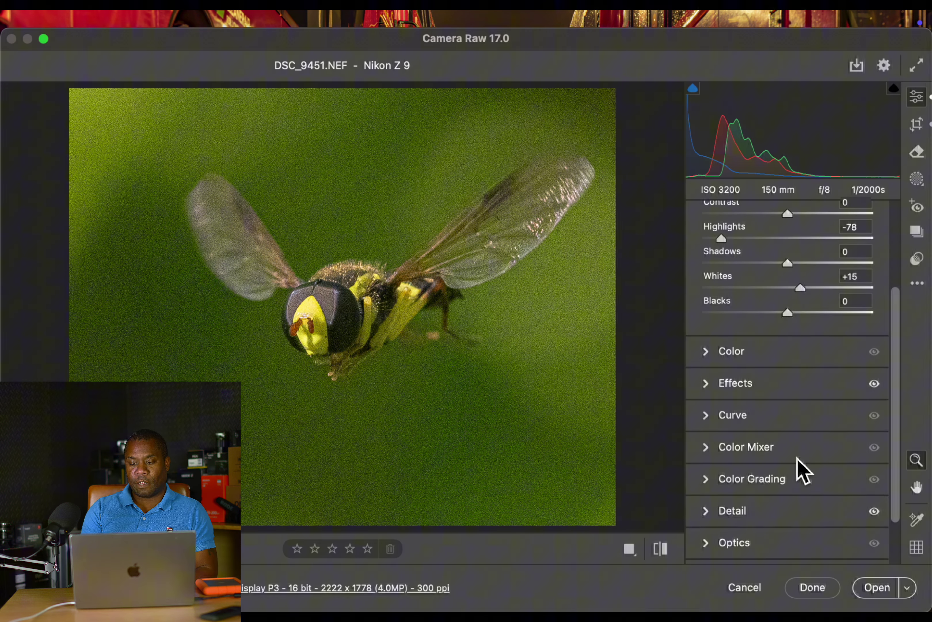
scroll(770, 411, "down", 3)
scroll(771, 411, "up", 2)
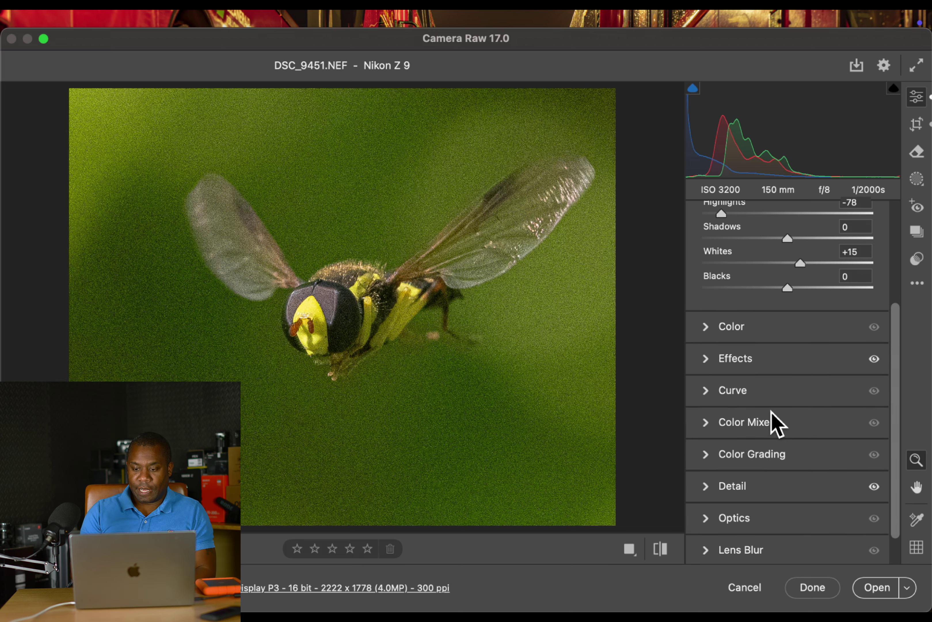
left_click(781, 330)
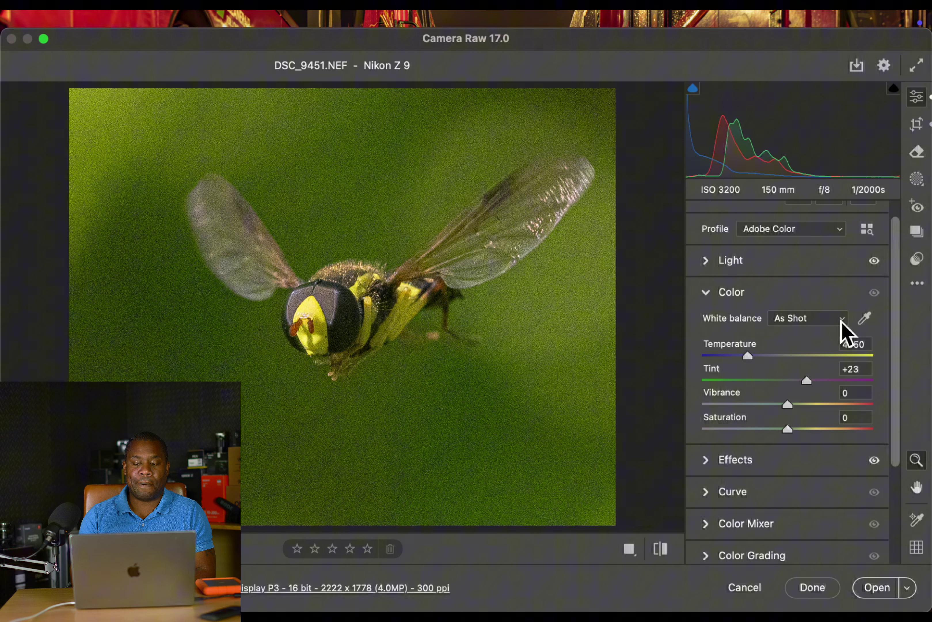
left_click(842, 321)
left_click(814, 350)
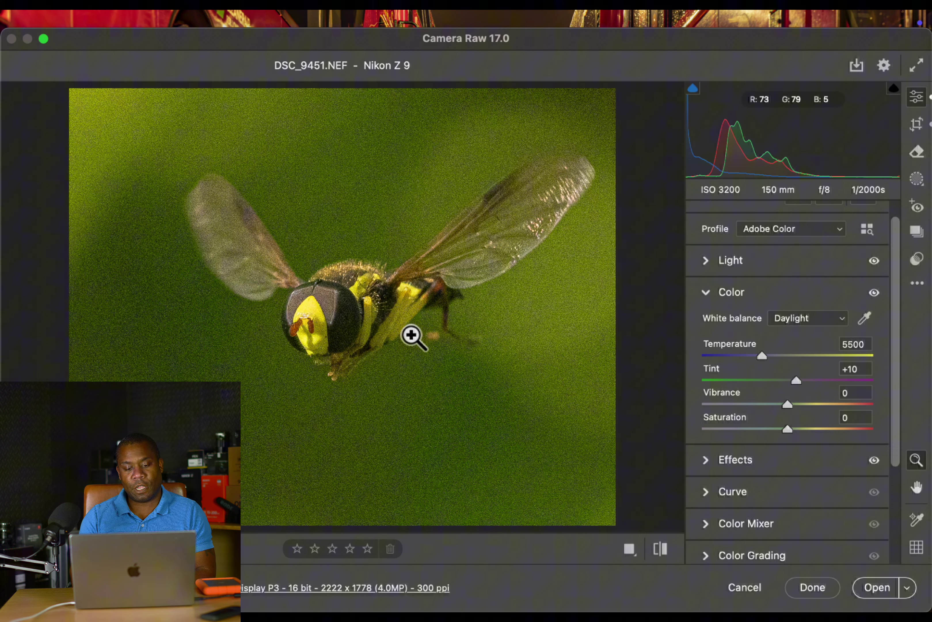
mouse_move(788, 431)
left_mouse_down()
mouse_move(796, 425)
mouse_move(806, 437)
mouse_move(802, 427)
left_mouse_up()
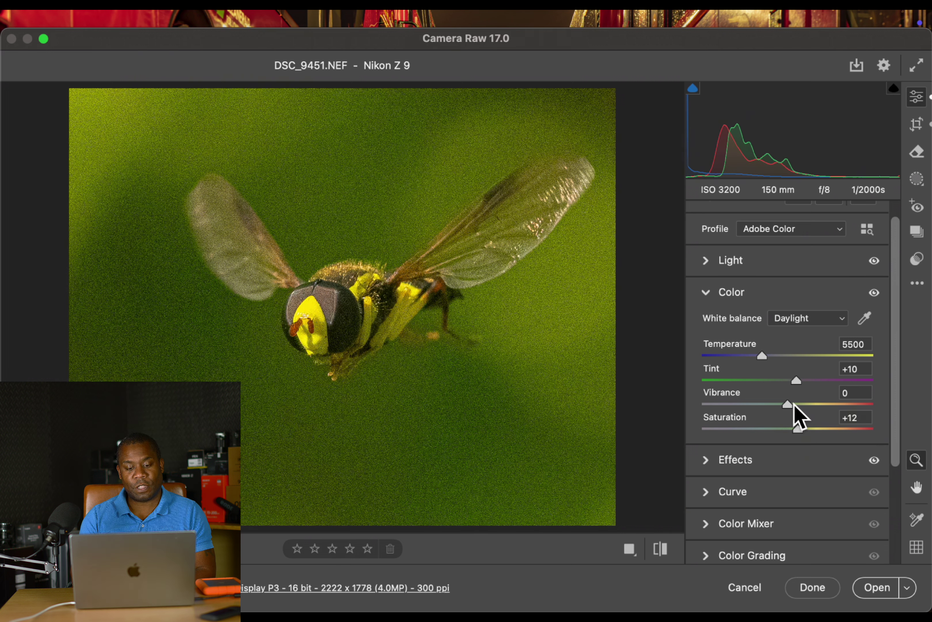
left_click_drag(780, 404, 785, 404)
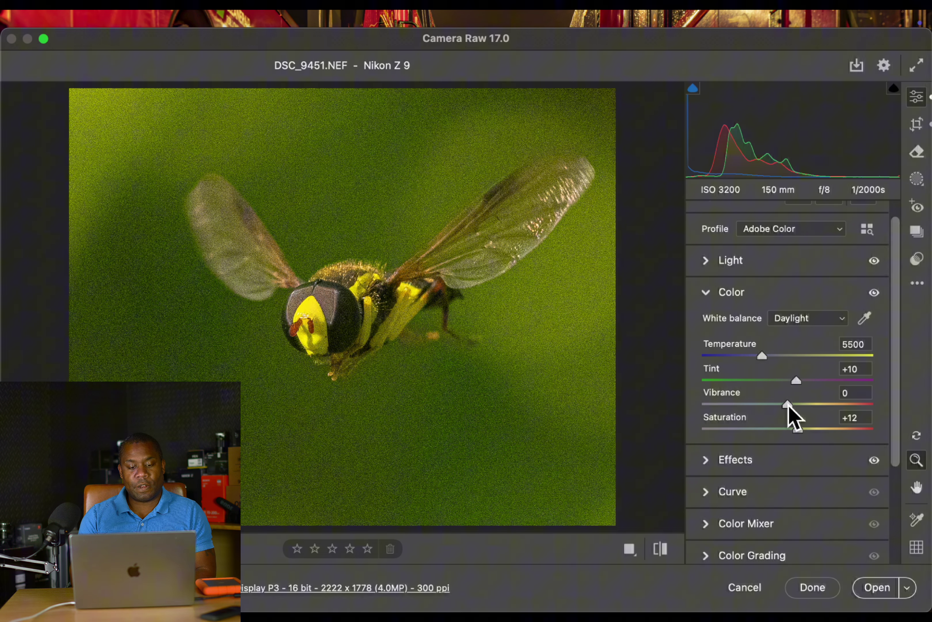
Cool the colour Temperature to about 3500 and adjust Saturation to about +15.
left_click_drag(761, 356, 747, 356)
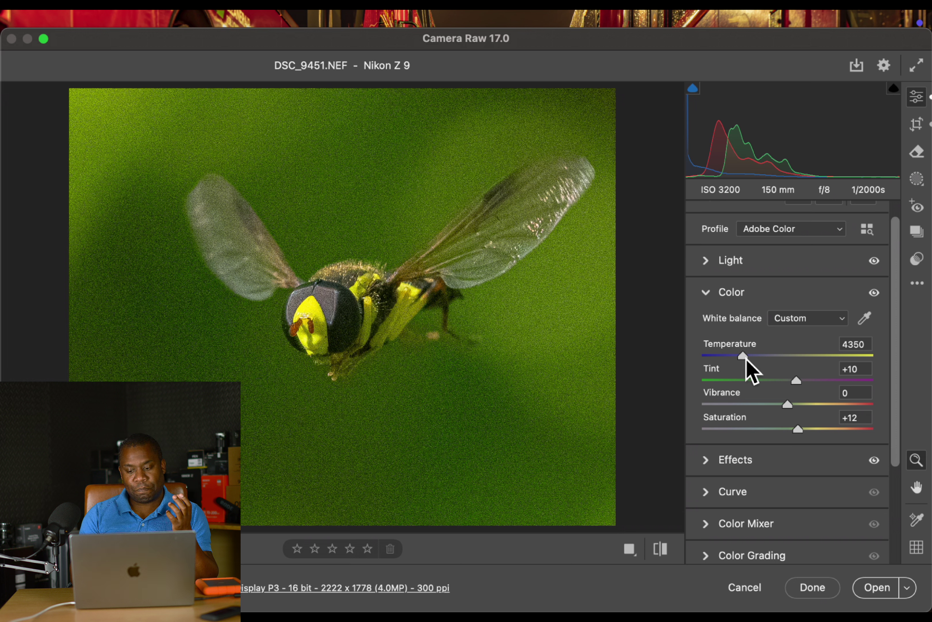
mouse_move(746, 358)
left_mouse_down()
mouse_move(709, 359)
mouse_move(730, 359)
left_mouse_up()
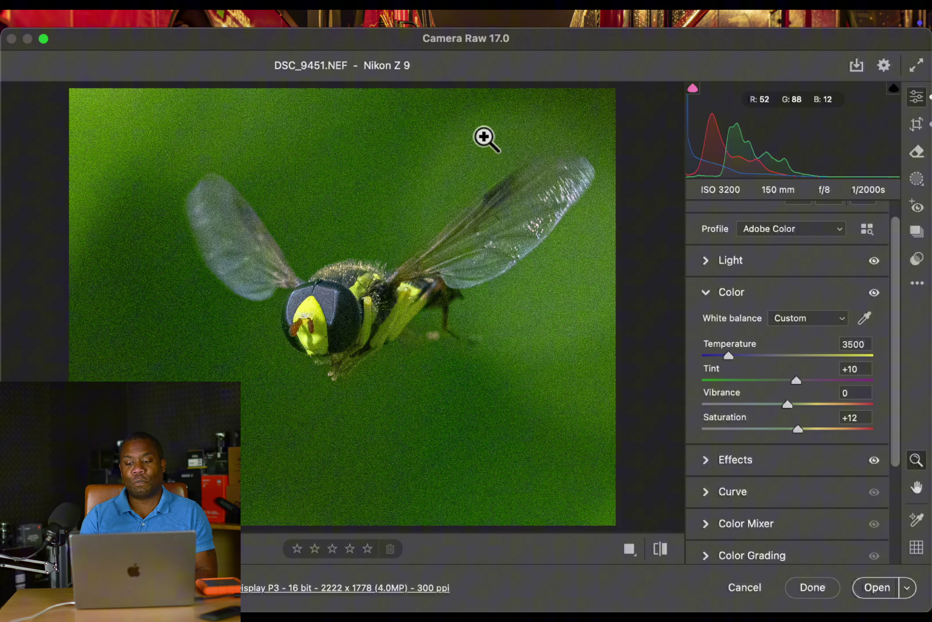
left_click(812, 430)
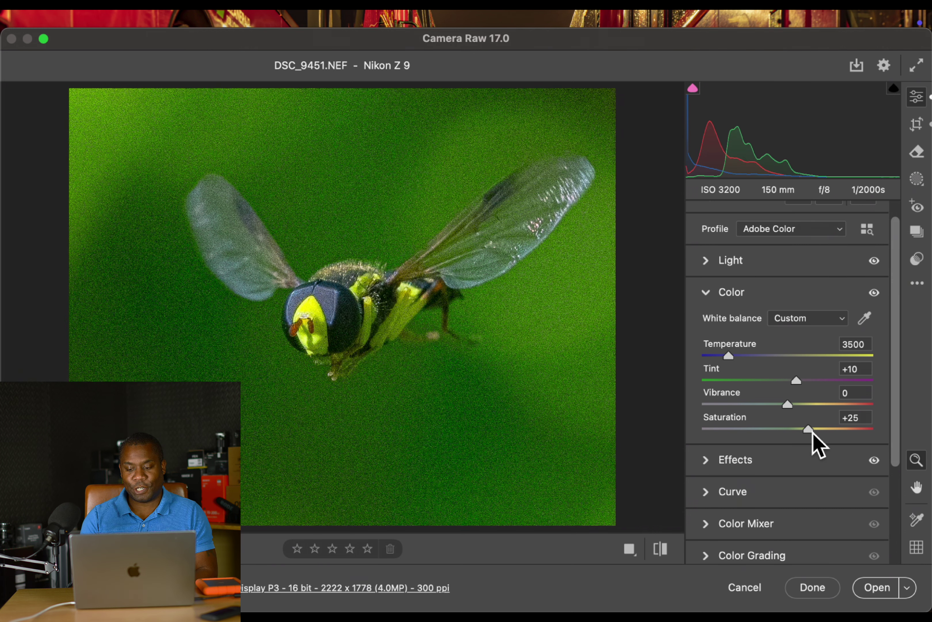
left_click_drag(812, 431, 809, 431)
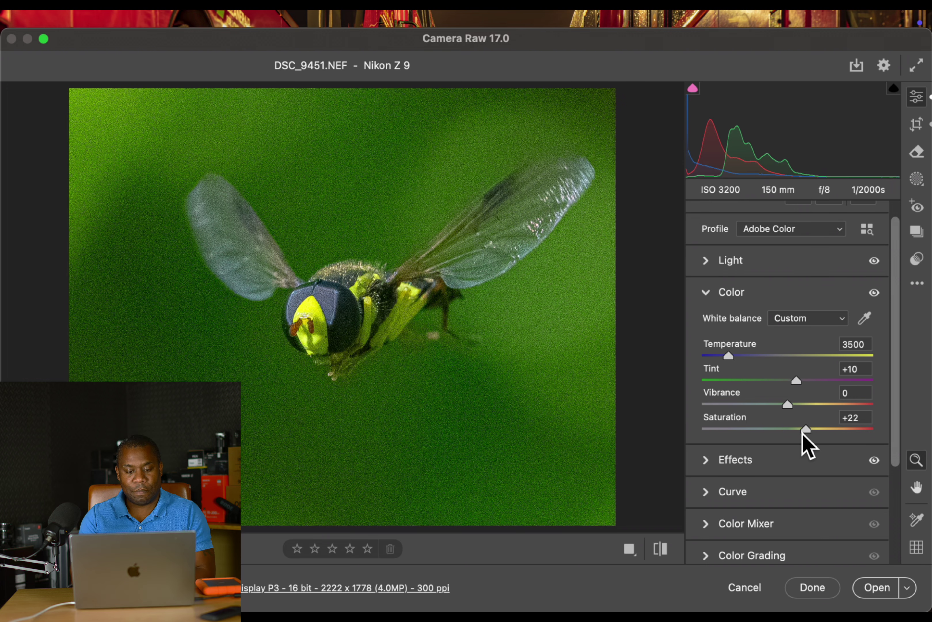
left_click_drag(805, 434, 807, 442)
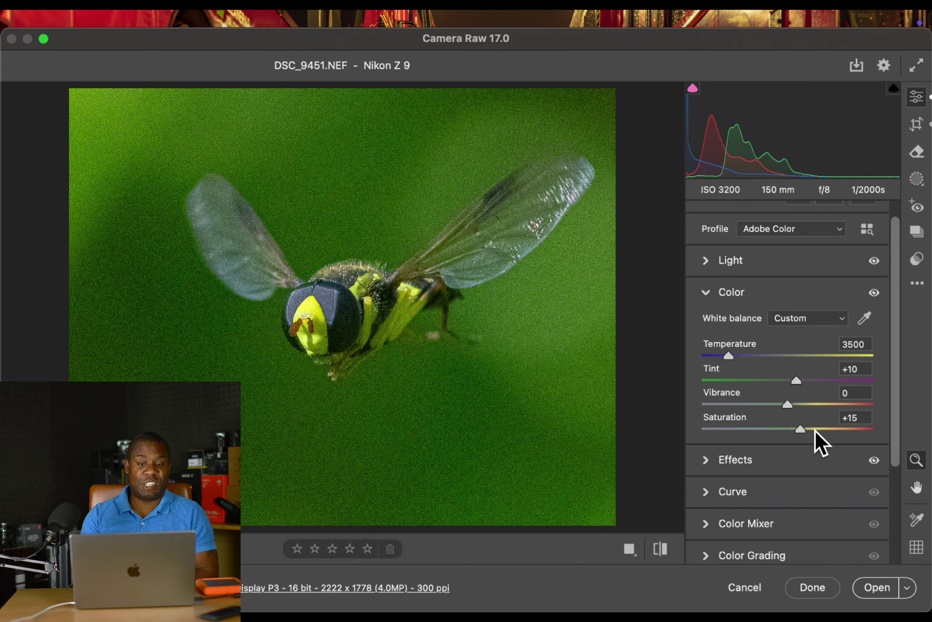
Open the AI Denoise settings for the photo and centre the preview on the hoverfly's head.
scroll(816, 437, "down", 1)
scroll(821, 441, "down", 2)
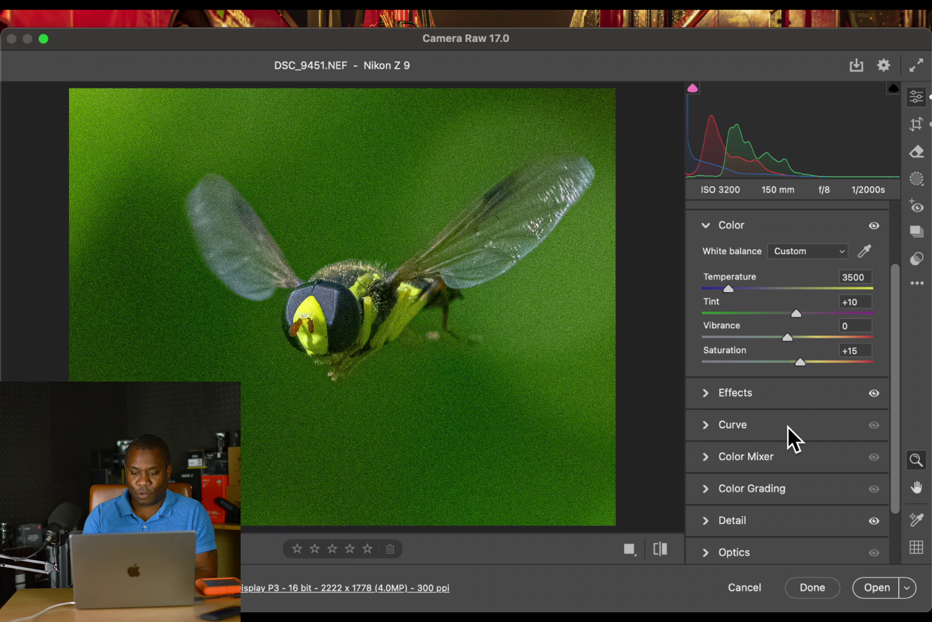
scroll(793, 424, "up", 4)
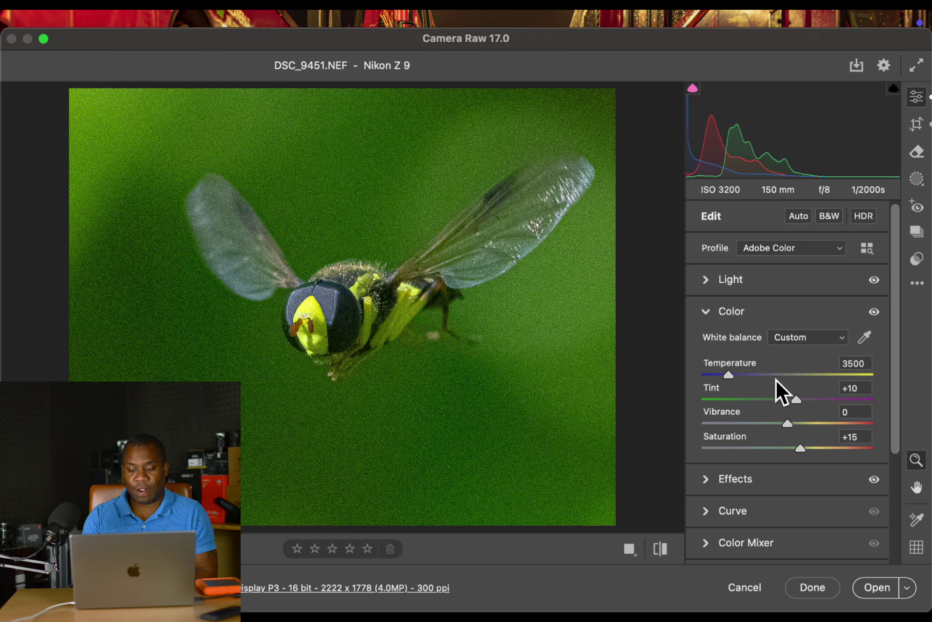
scroll(781, 391, "down", 4)
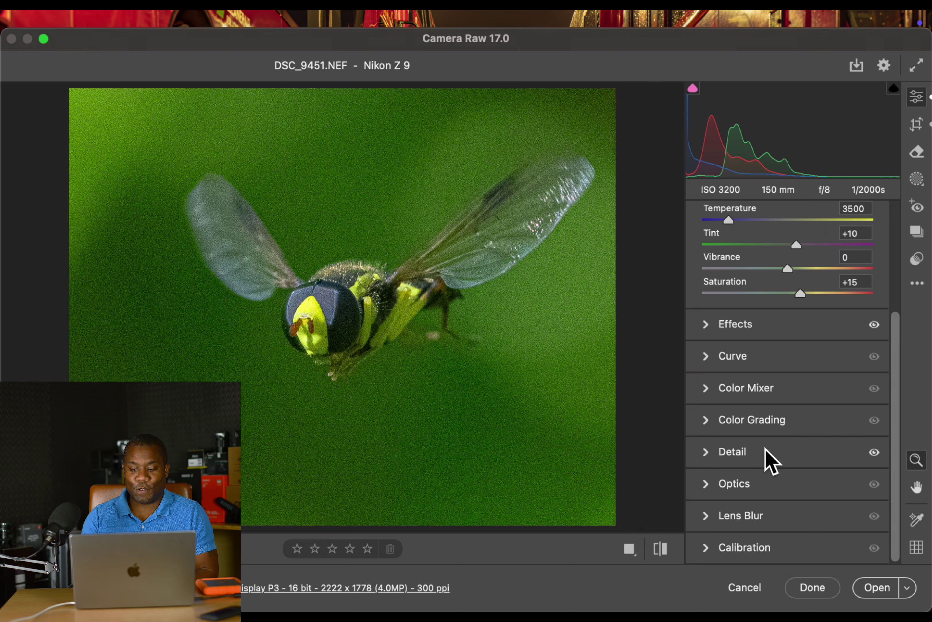
left_click(778, 456)
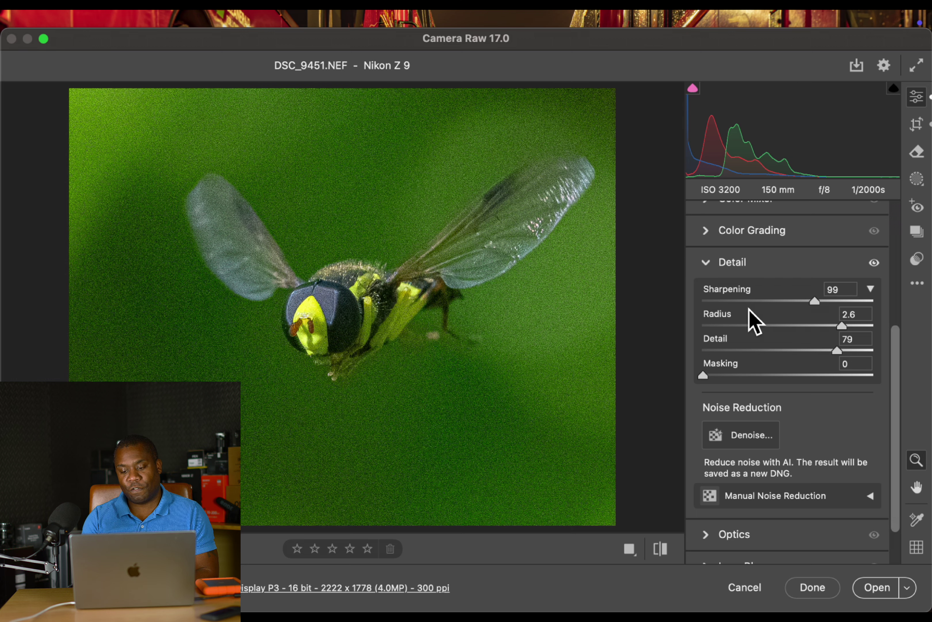
left_click(772, 439)
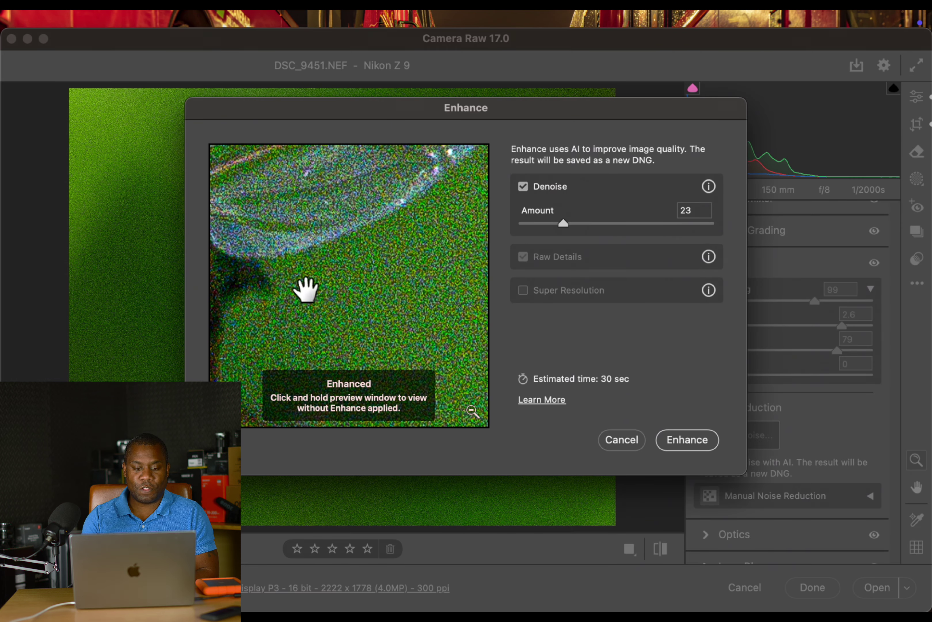
left_click_drag(306, 287, 451, 294)
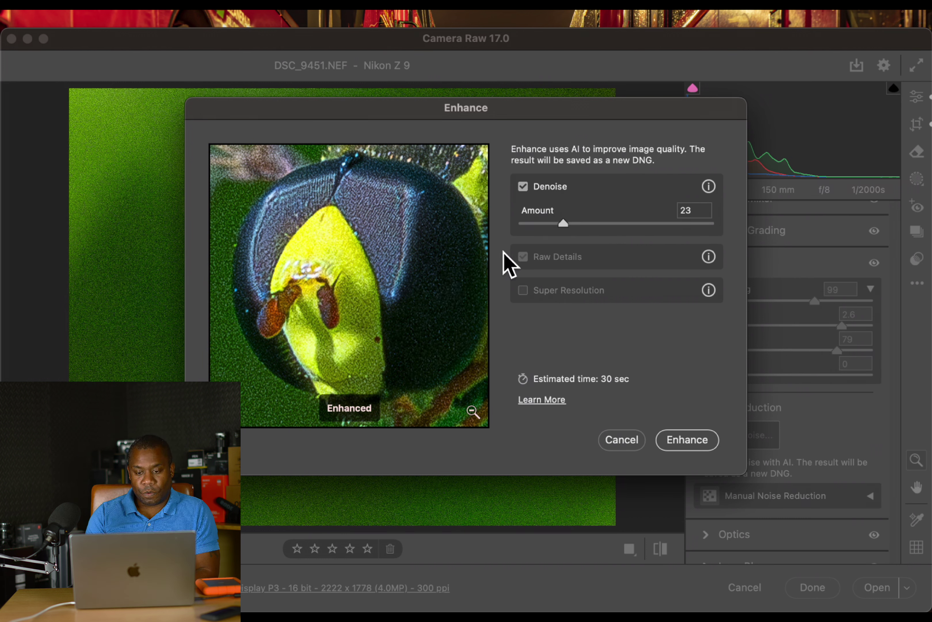
Try different Denoise amounts, settle on 47 and enhance the photo into a new DNG.
left_click(526, 227)
left_click_drag(526, 228, 499, 238)
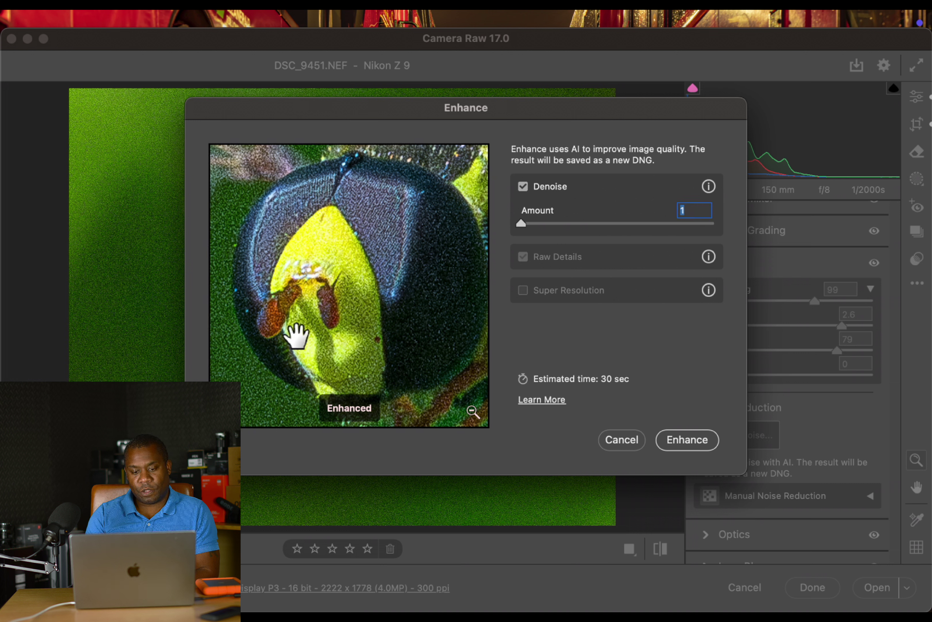
left_click(532, 227)
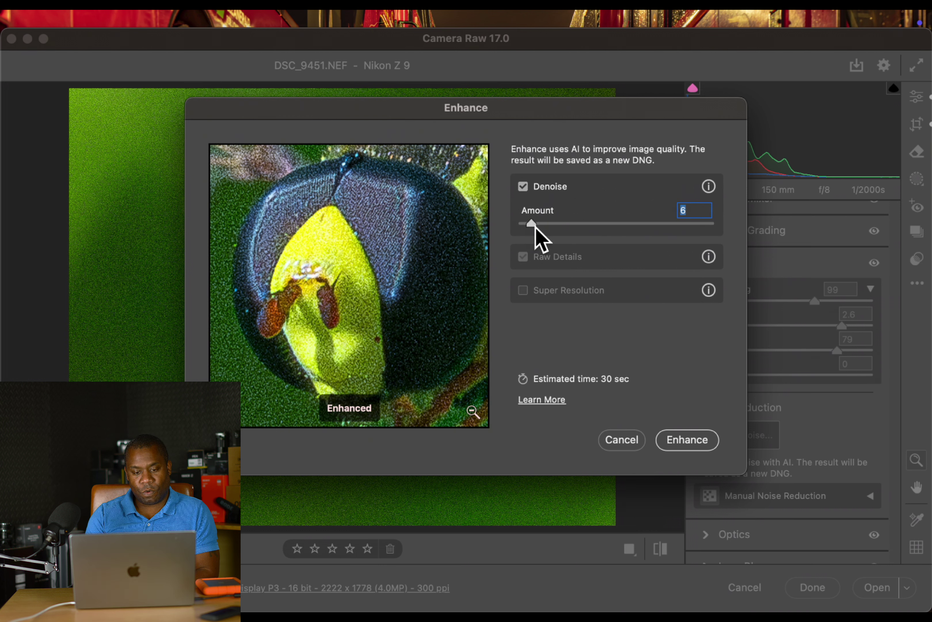
left_click_drag(544, 225, 574, 228)
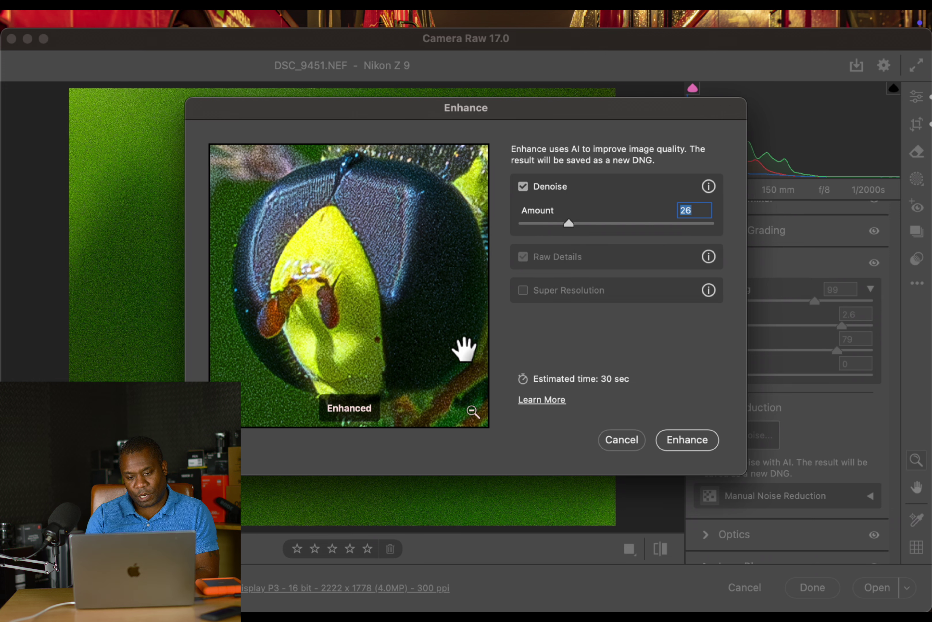
left_click(588, 223)
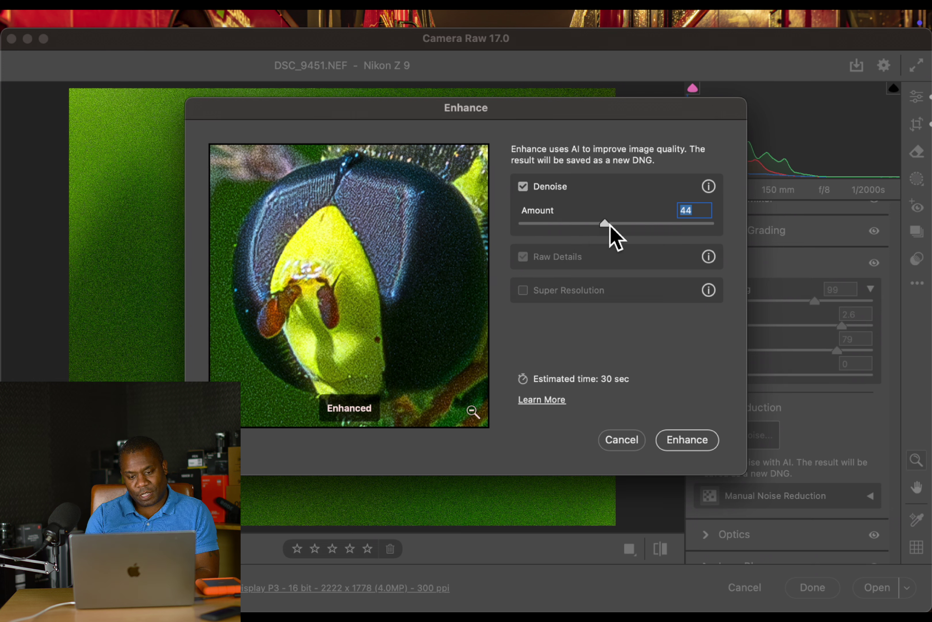
mouse_move(609, 223)
left_mouse_down()
mouse_move(617, 223)
mouse_move(609, 223)
left_mouse_up()
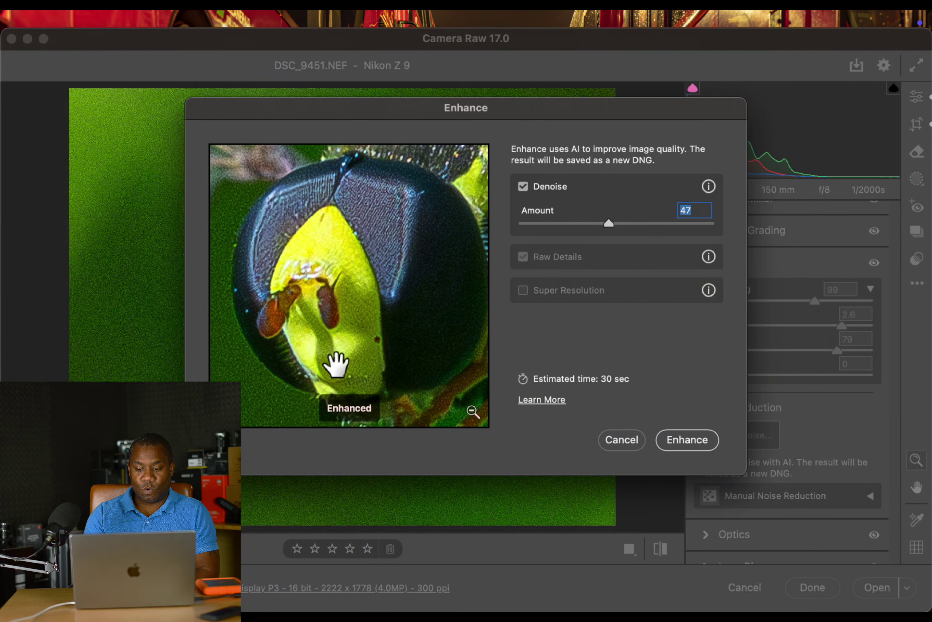
left_click(688, 439)
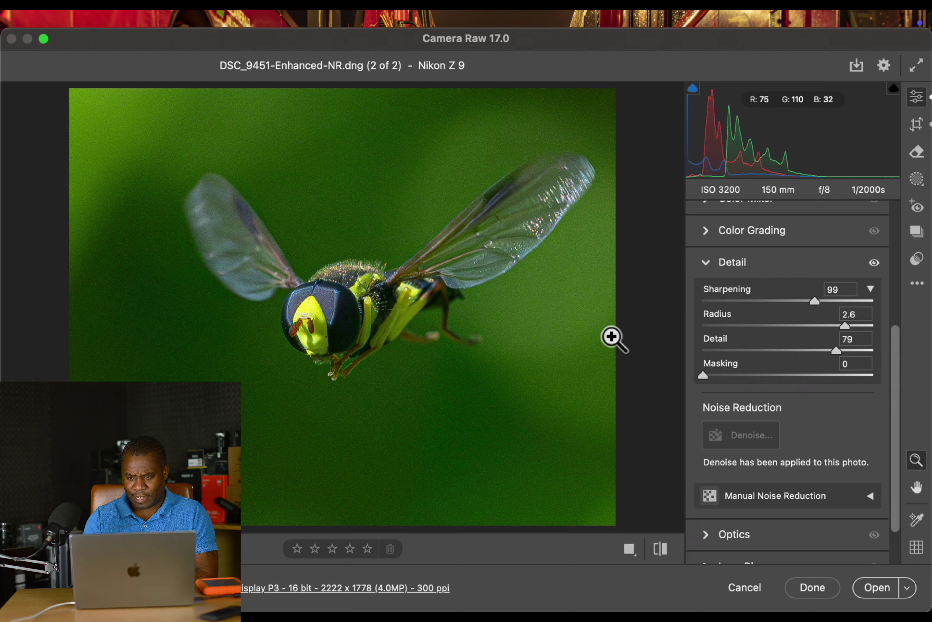
Adjust the denoised photo's light with Exposure about +1.50, Highlights -100 and Contrast about -15.
scroll(788, 232, "up", 10)
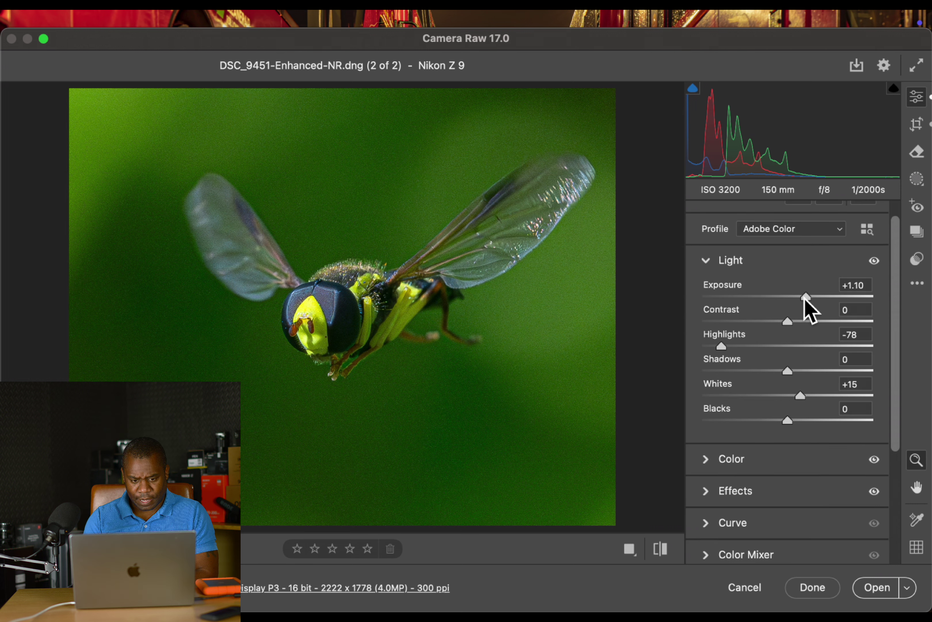
left_click_drag(805, 297, 814, 297)
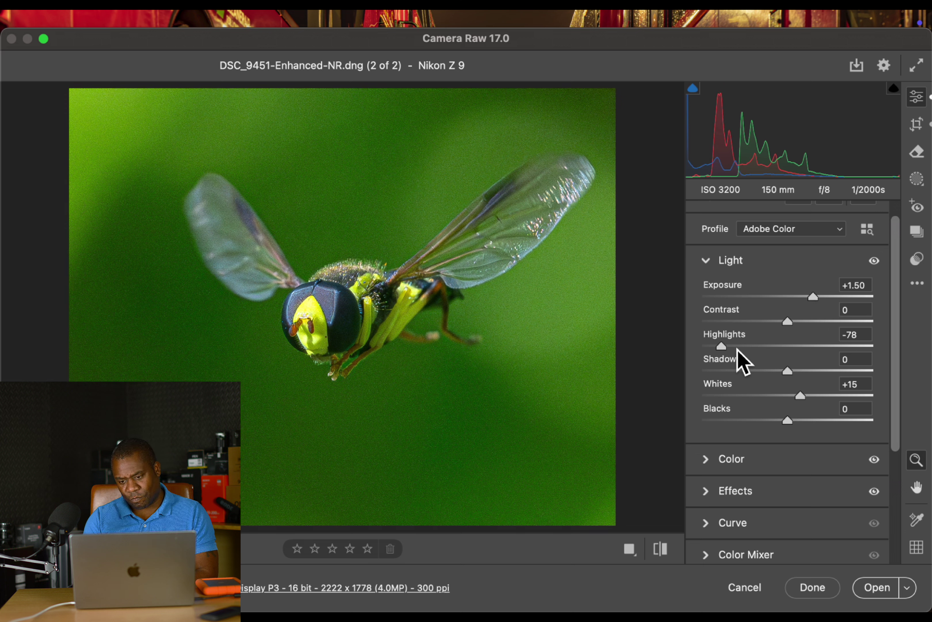
left_click_drag(720, 345, 685, 358)
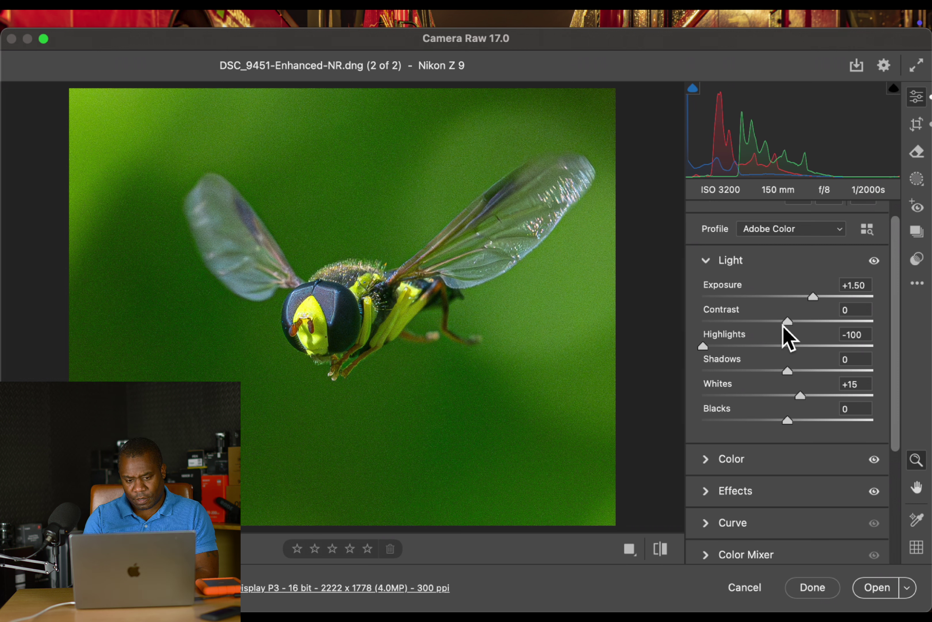
left_click_drag(785, 324, 778, 326)
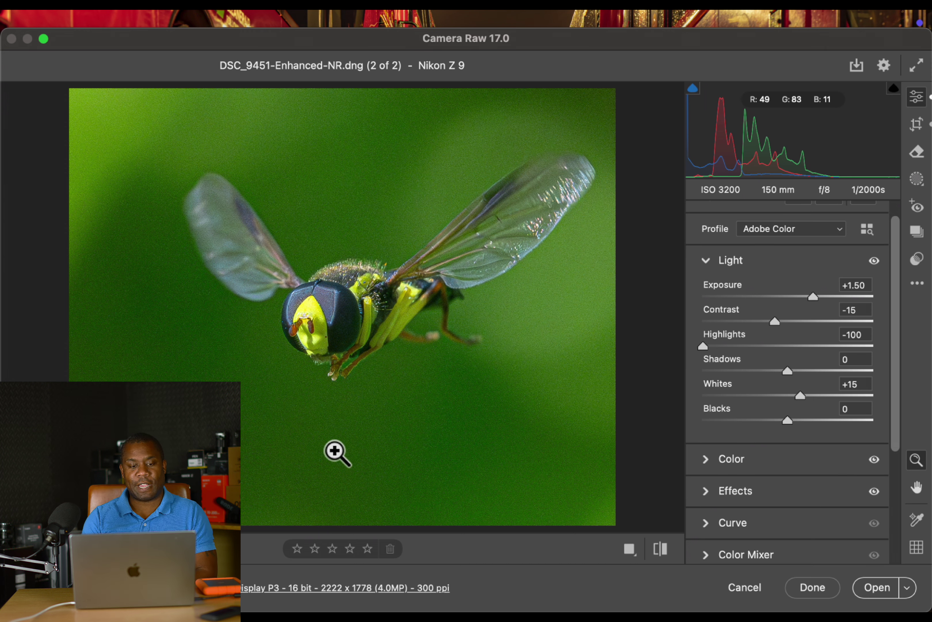
Save the denoised photo as a JPEG named xgrammer in the photo edits folder.
key("super+s")
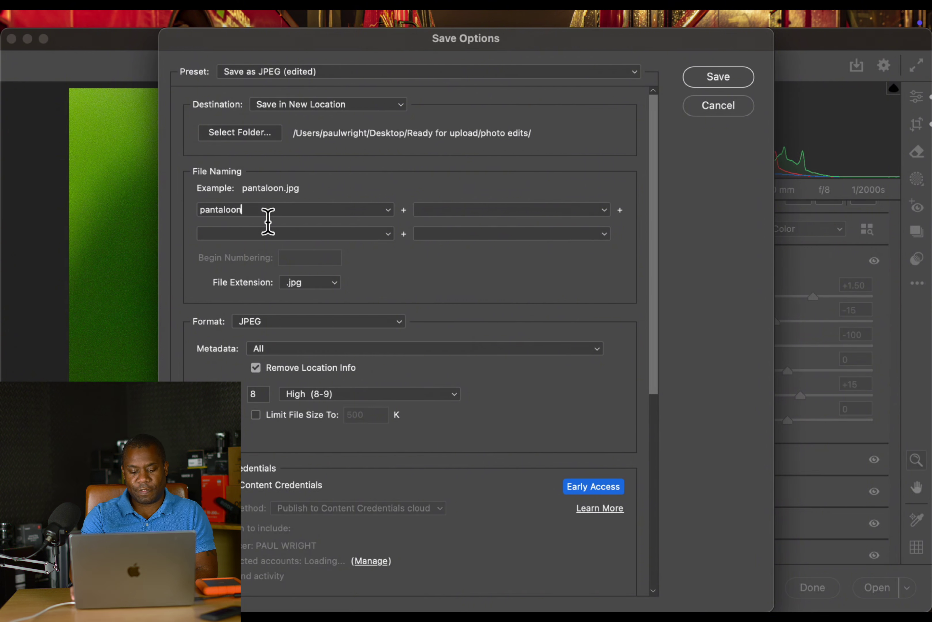
key("BackSpace")
key("BackSpace")
key("BackSpace")
key("BackSpace")
key("BackSpace")
key("BackSpace")
key("BackSpace")
key("BackSpace")
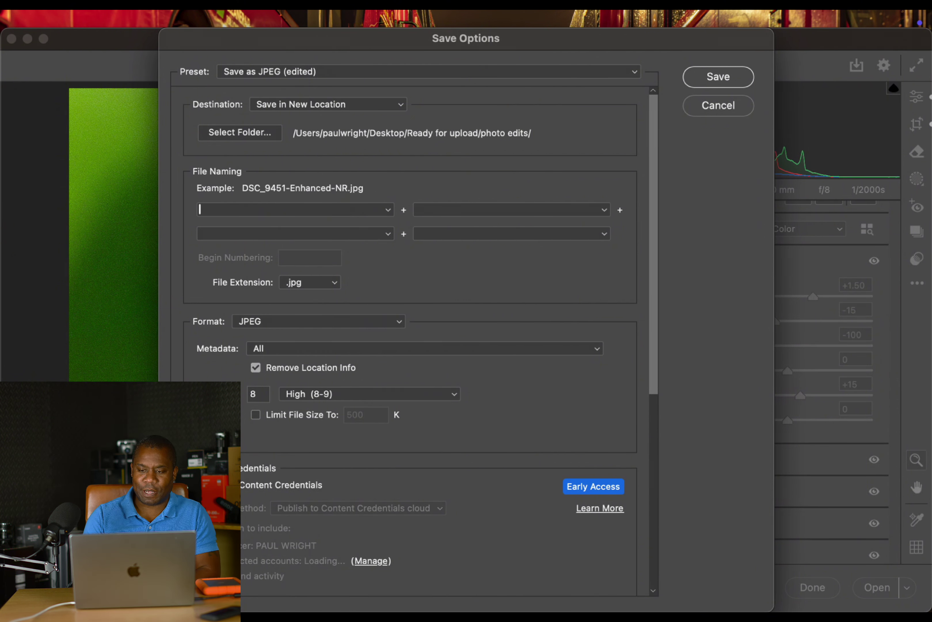
type("x")
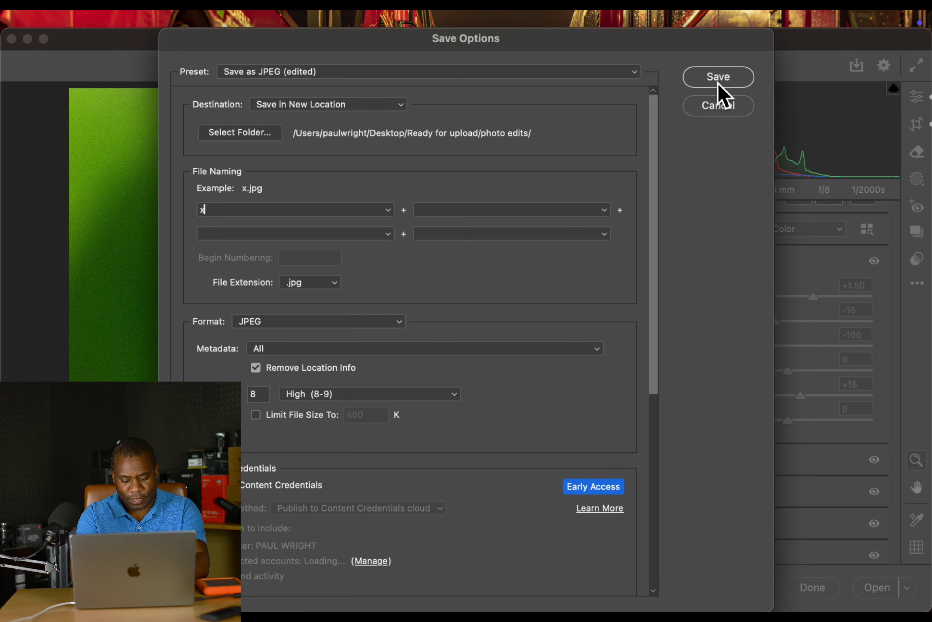
type("g")
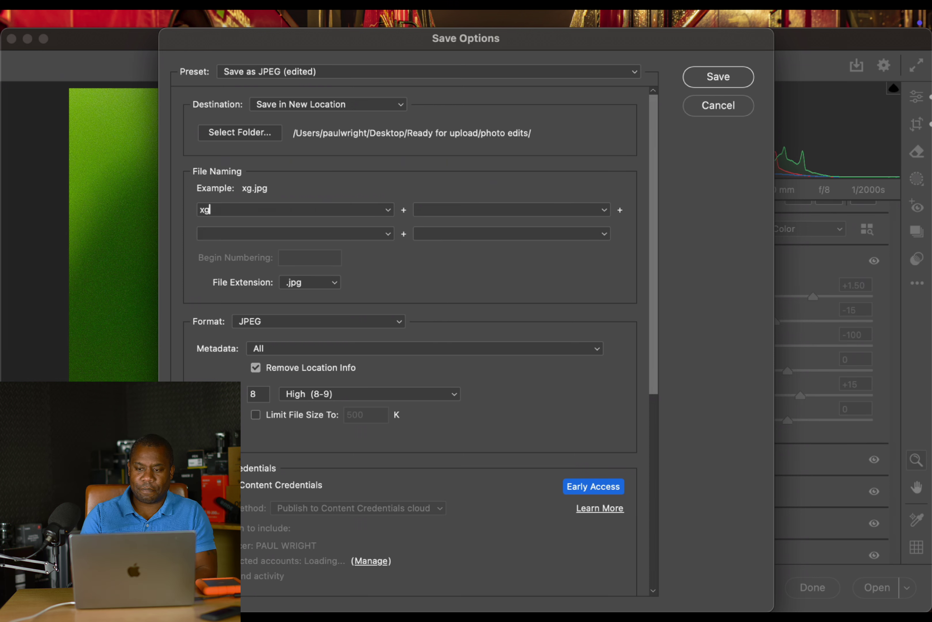
type("rammer")
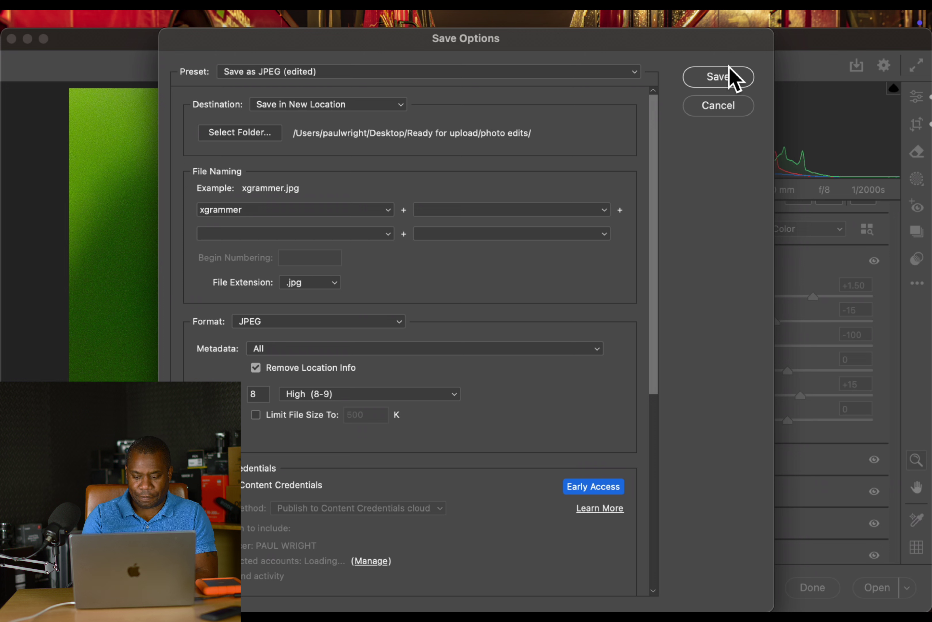
left_click(718, 77)
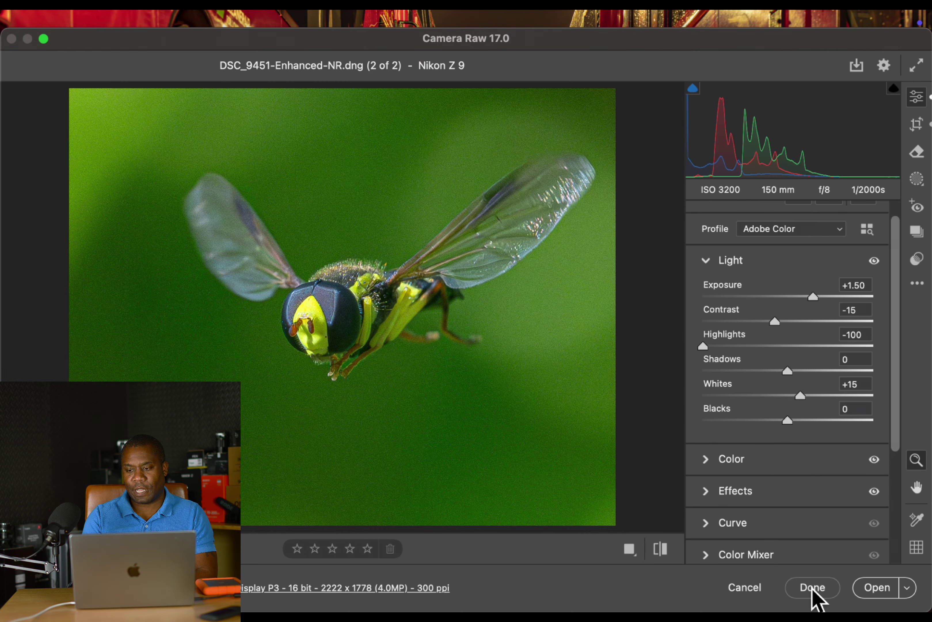
Reset the crop to the full frame for comparison and undo the reset to restore the 4 x 5 / 8 x 10 crop.
left_click(921, 127)
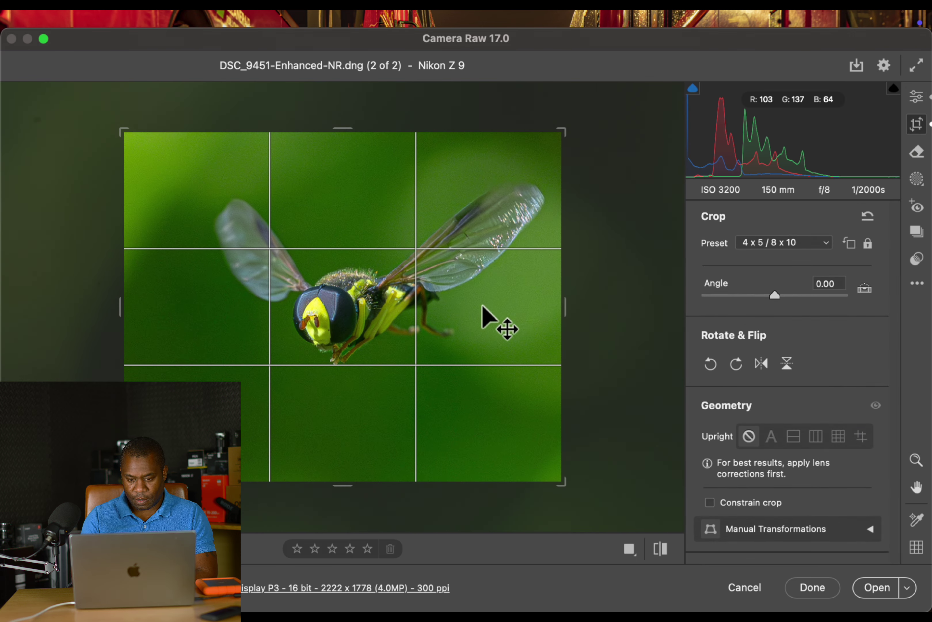
right_click(472, 296)
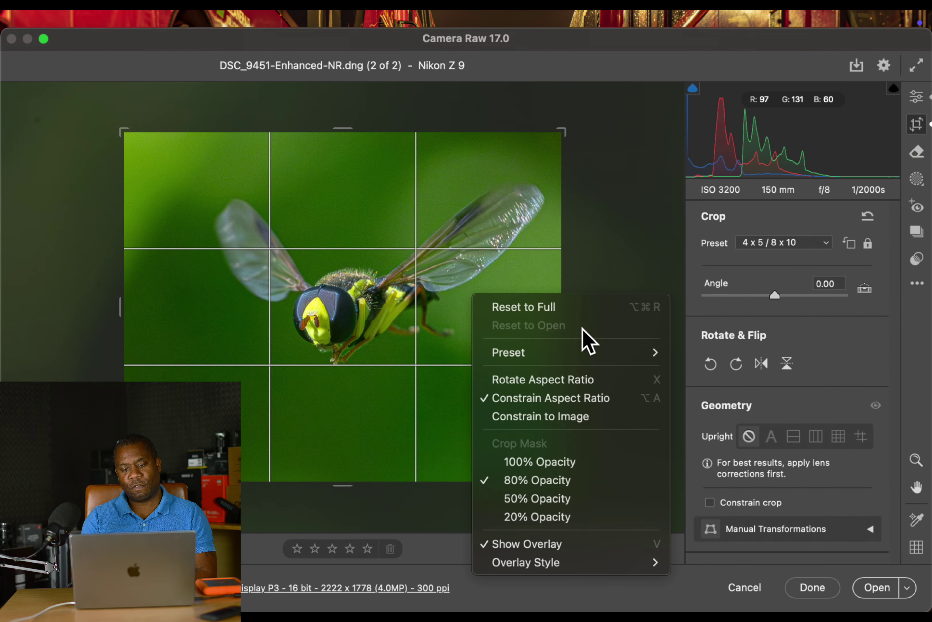
left_click(582, 308)
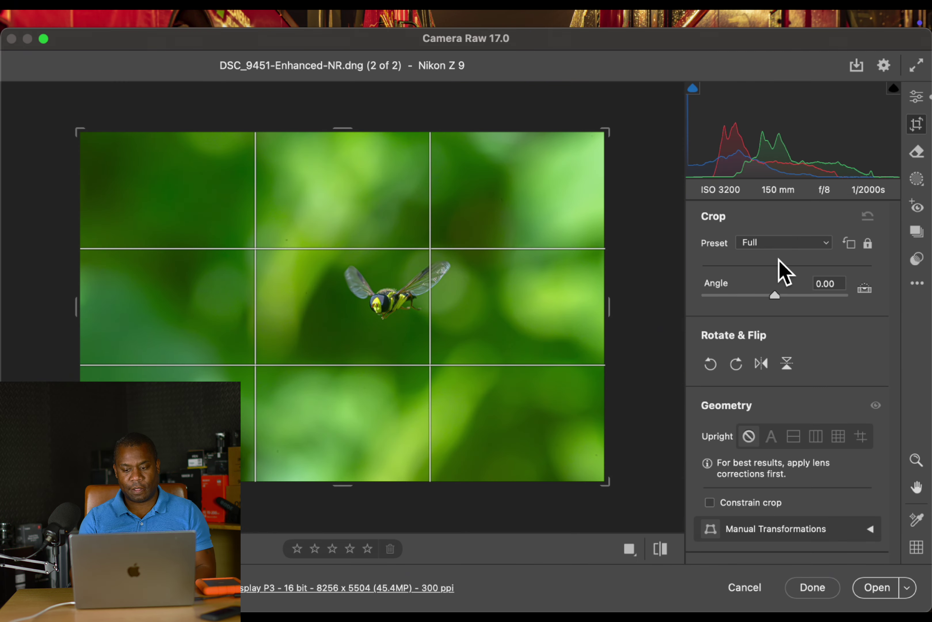
key("super+z")
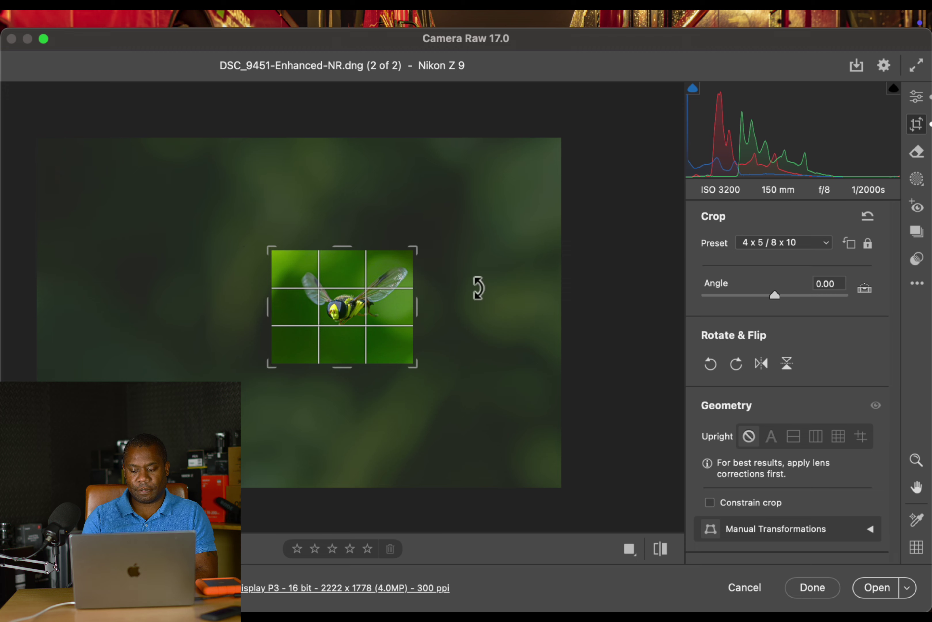
Finish the raw edit and open the photo edits folder inside Ready for upload in Finder.
left_click(806, 587)
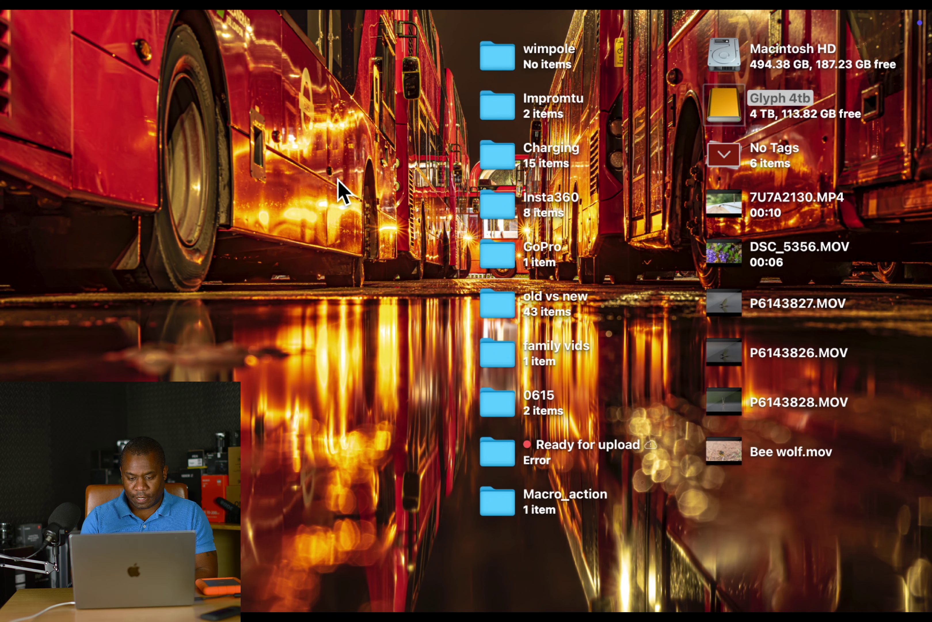
double_click(506, 452)
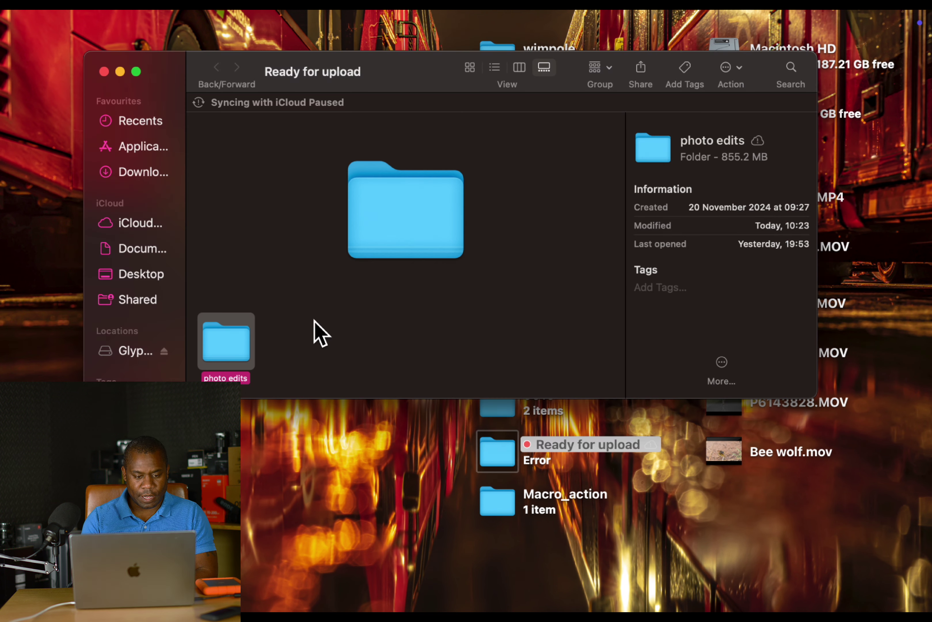
double_click(414, 223)
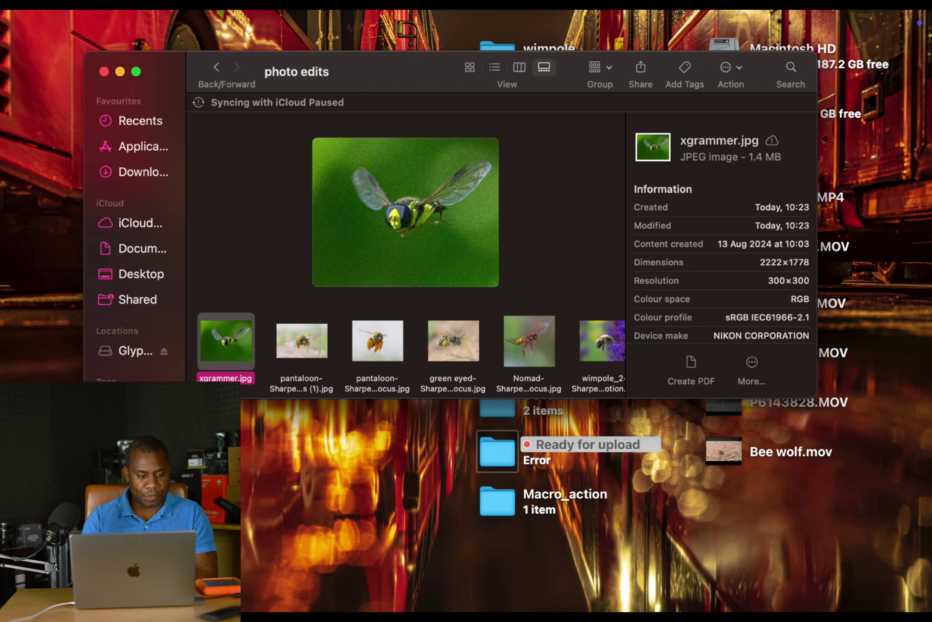
Switch to Topaz Sharpen AI and open xgrammer.jpg from the photo edits folder.
mouse_move(6, 246)
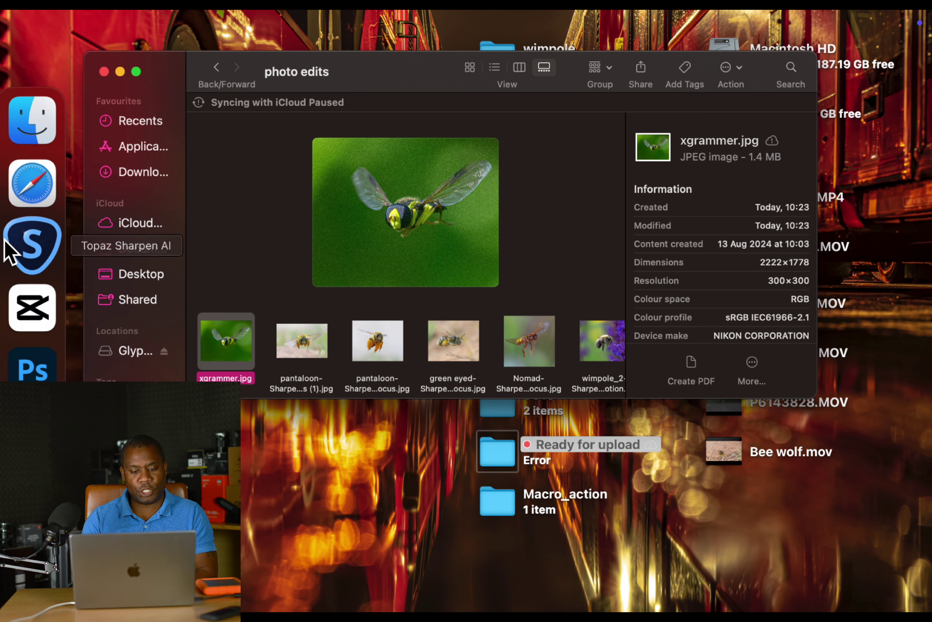
left_click(38, 247)
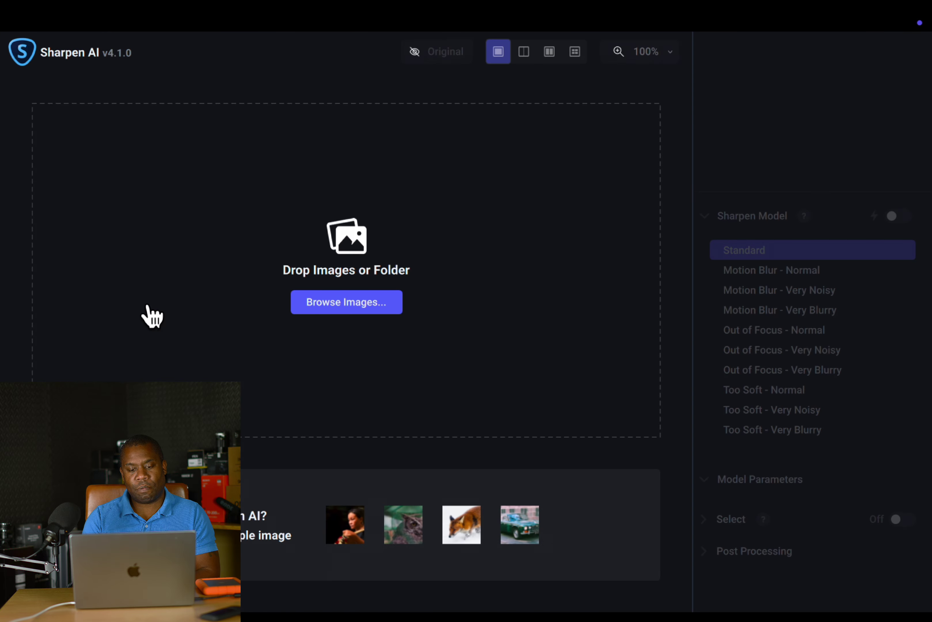
left_click(323, 308)
left_click_drag(434, 282, 639, 67)
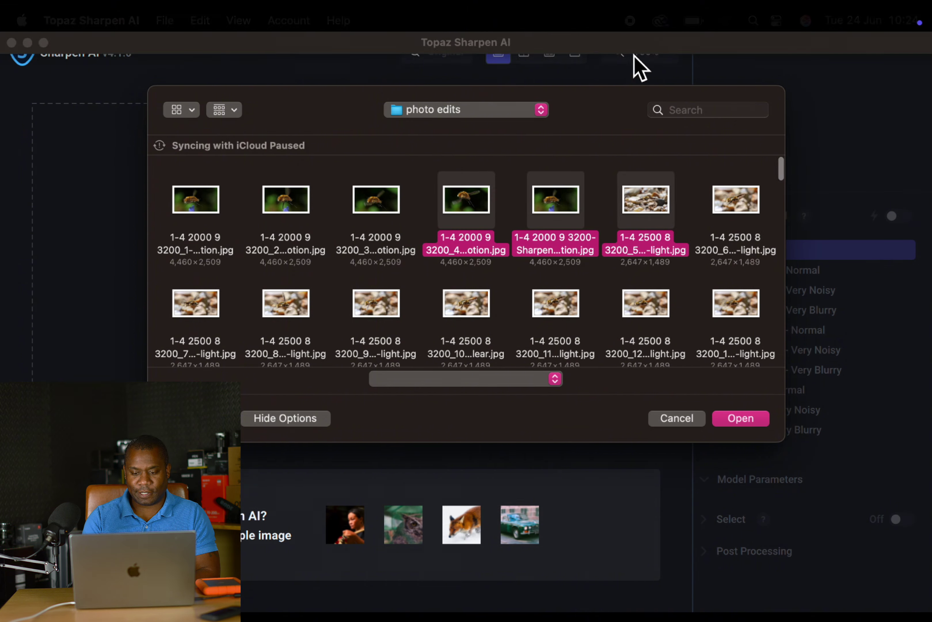
scroll(479, 307, "down", 10)
scroll(485, 317, "down", 5)
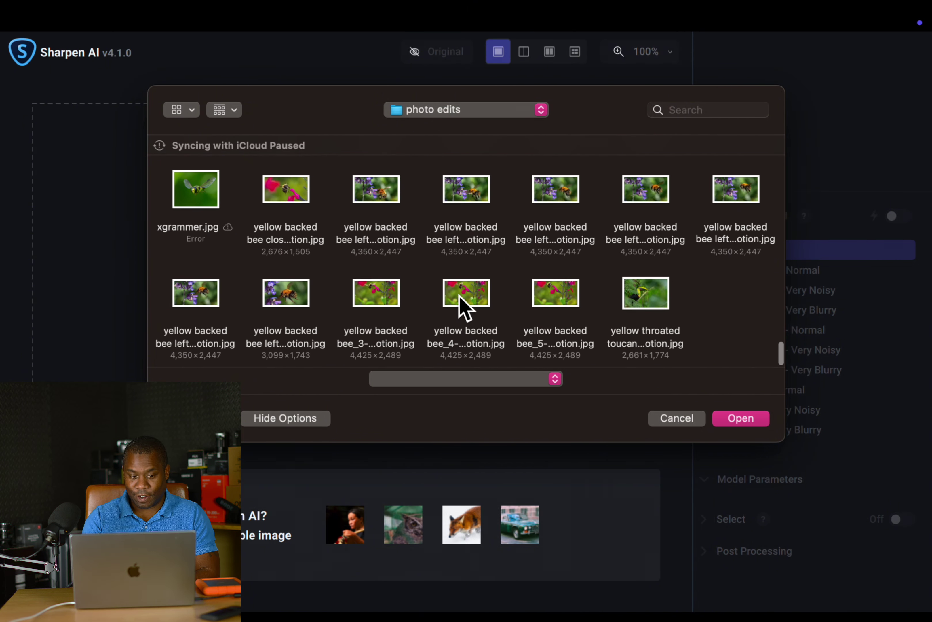
scroll(465, 308, "up", 2)
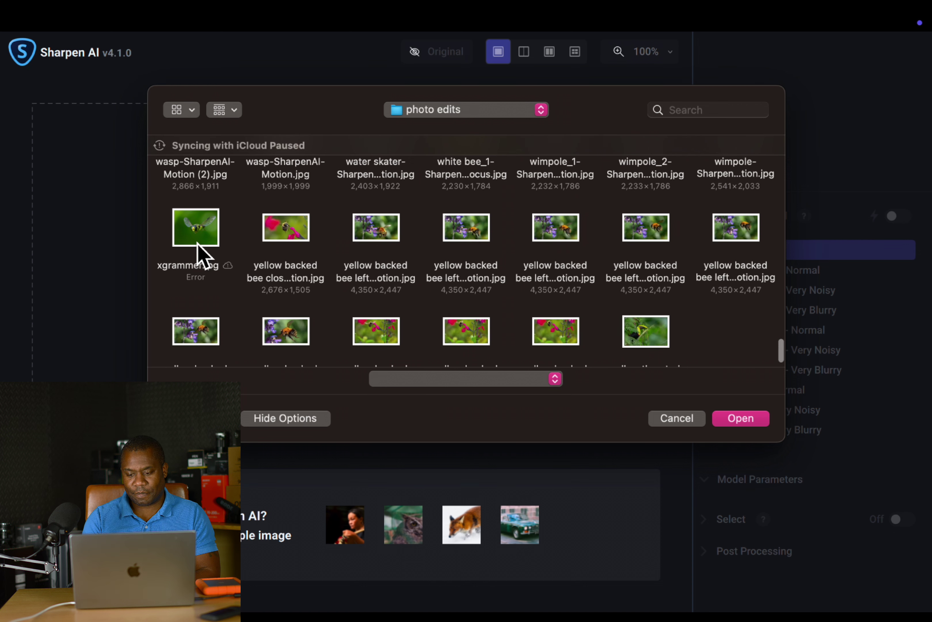
left_click(192, 234)
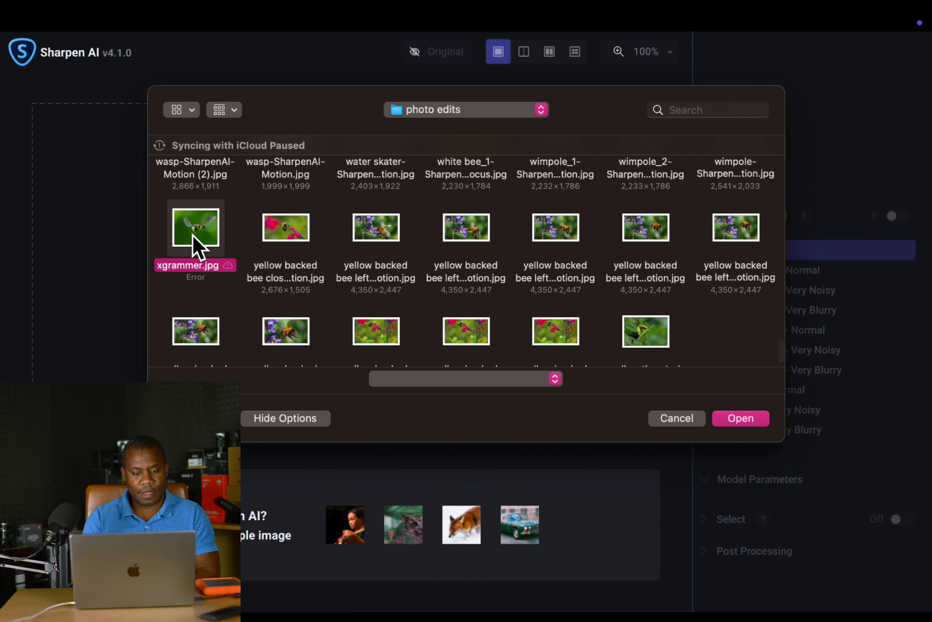
left_click(733, 419)
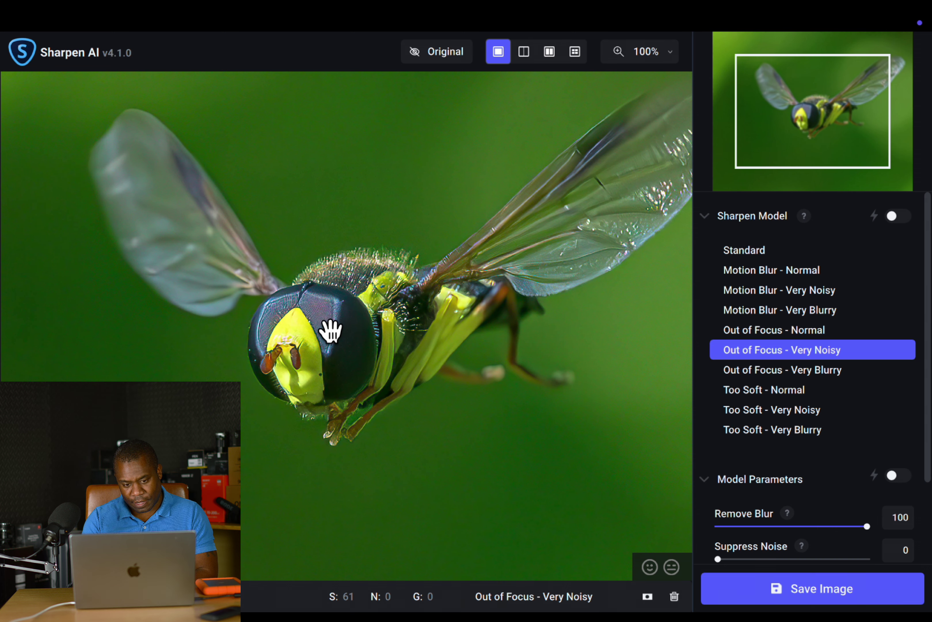
Compare the Motion Blur and Out of Focus sharpening models in their Very Noisy and Very Blurry variants, ending on Motion Blur - Very Blurry.
scroll(361, 386, "up", 2)
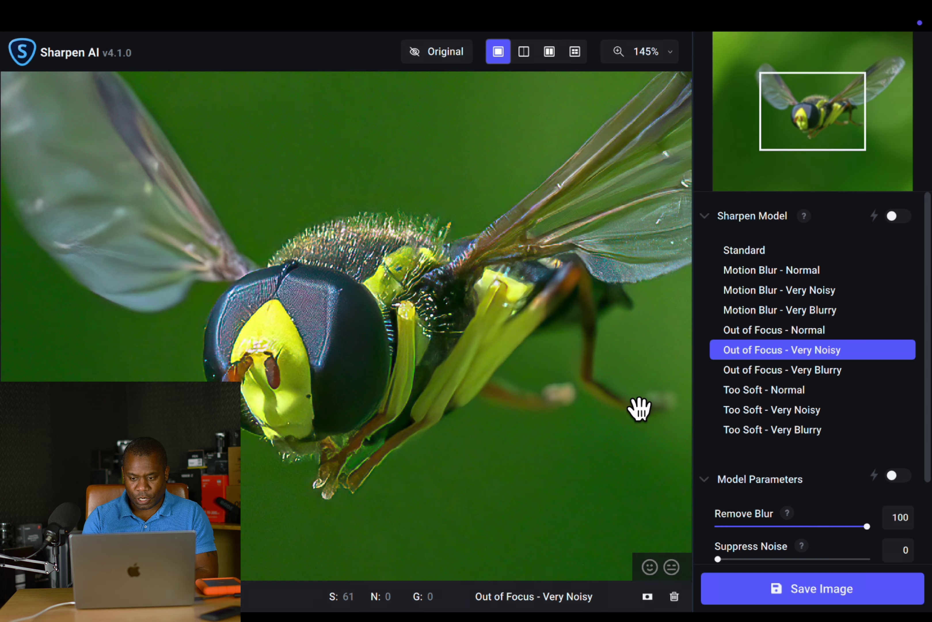
left_click(787, 299)
scroll(599, 443, "down", 2)
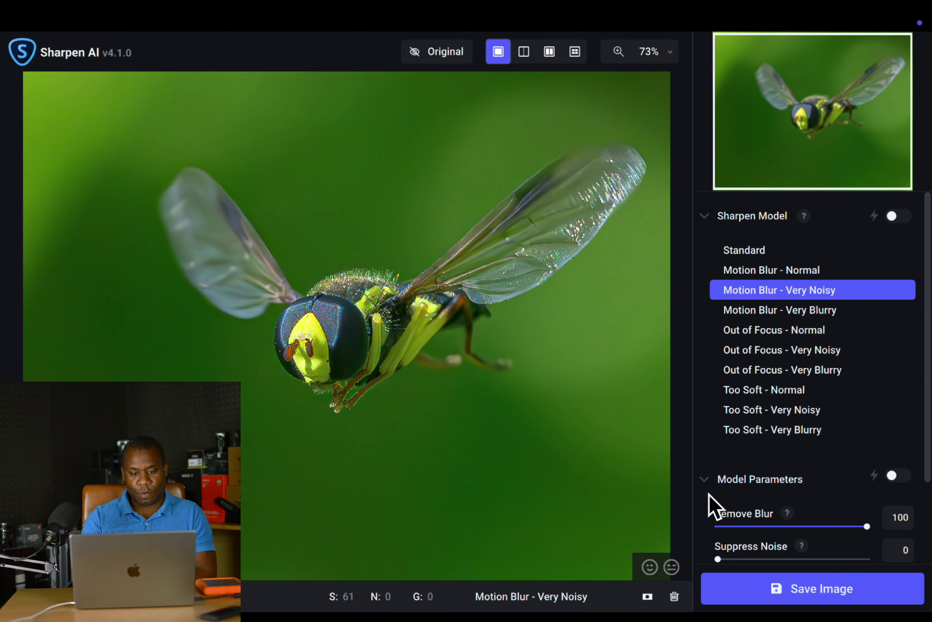
left_click(759, 317)
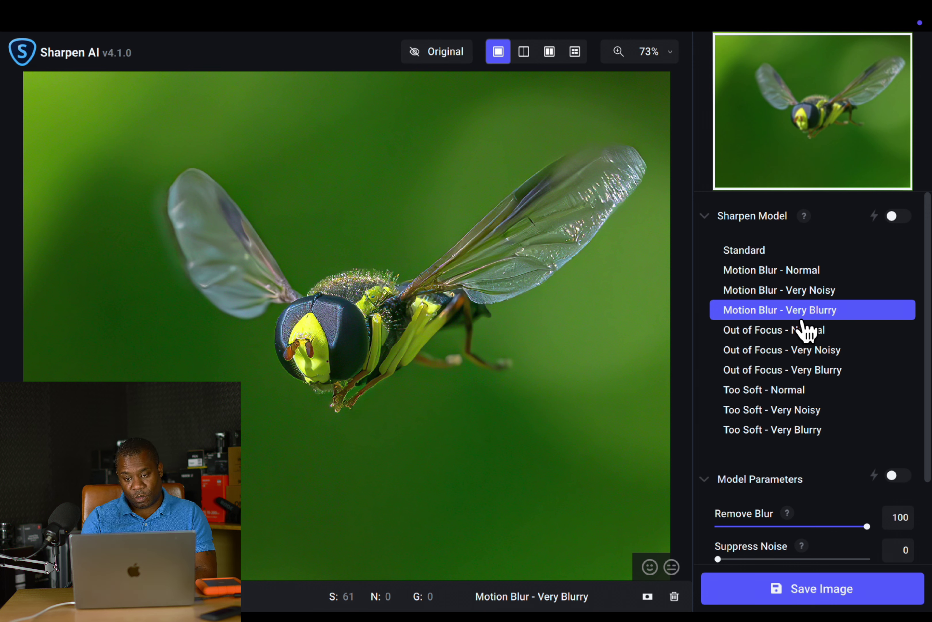
scroll(427, 387, "up", 3)
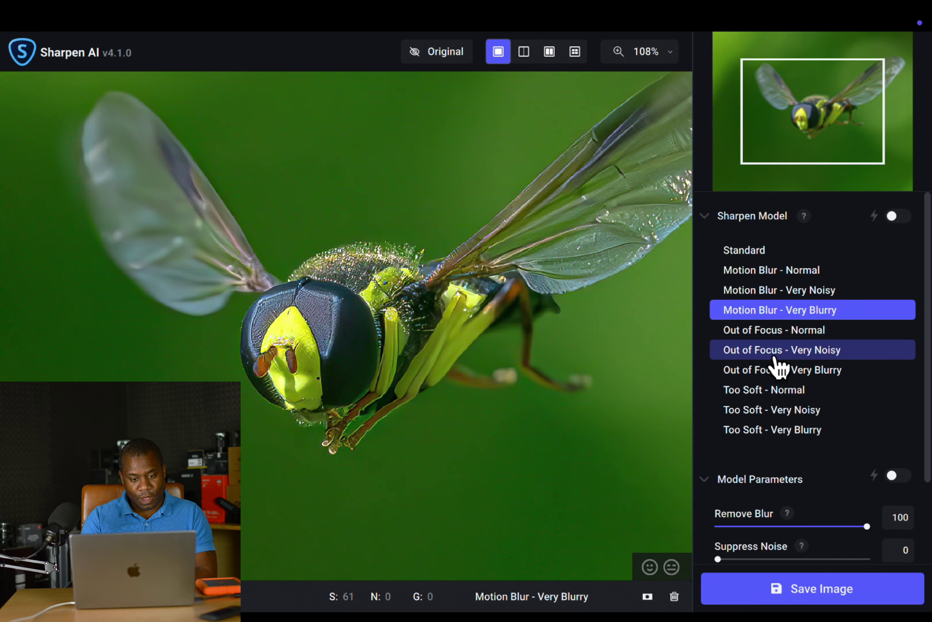
left_click(774, 351)
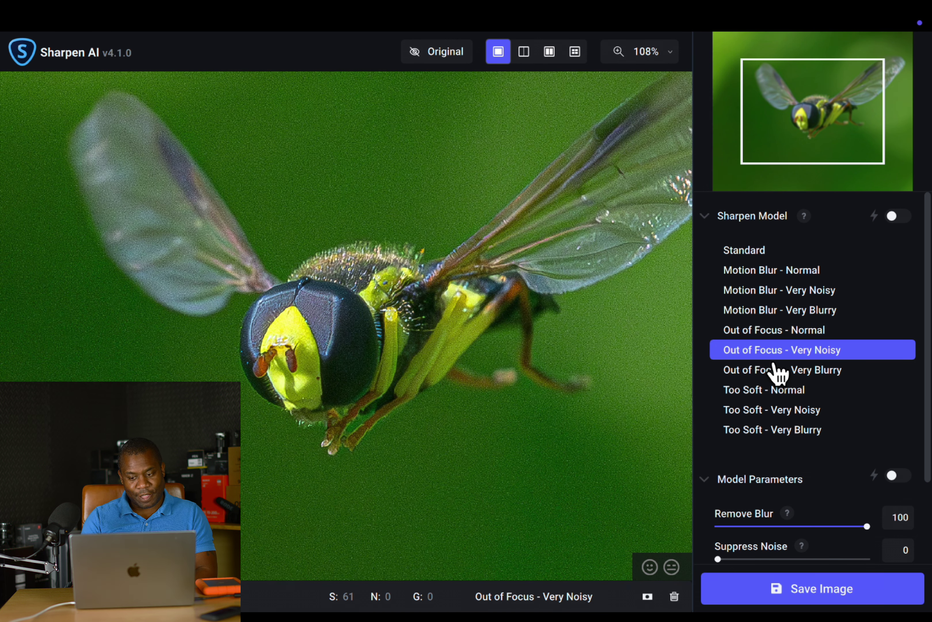
left_click(777, 373)
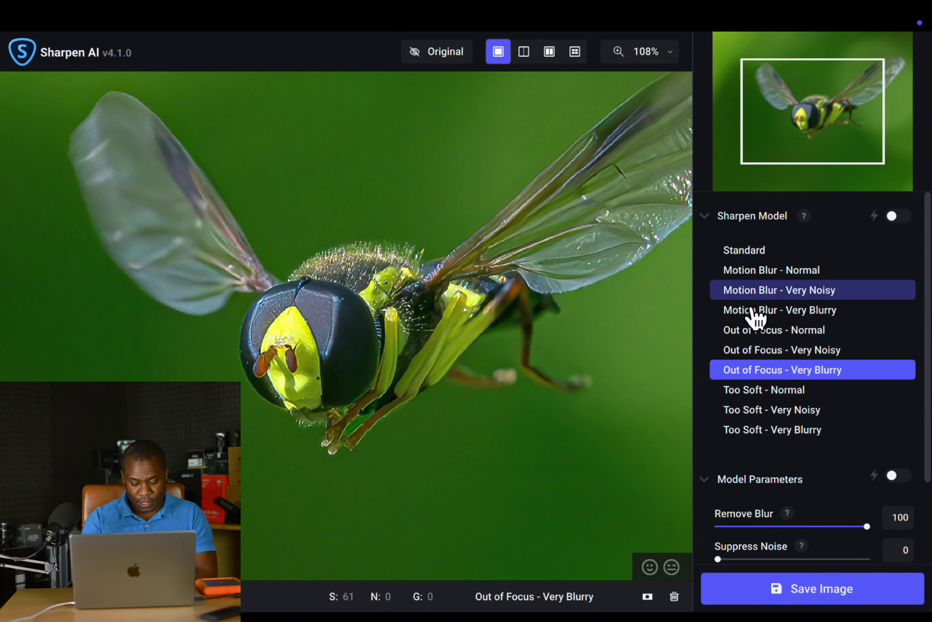
left_click(764, 314)
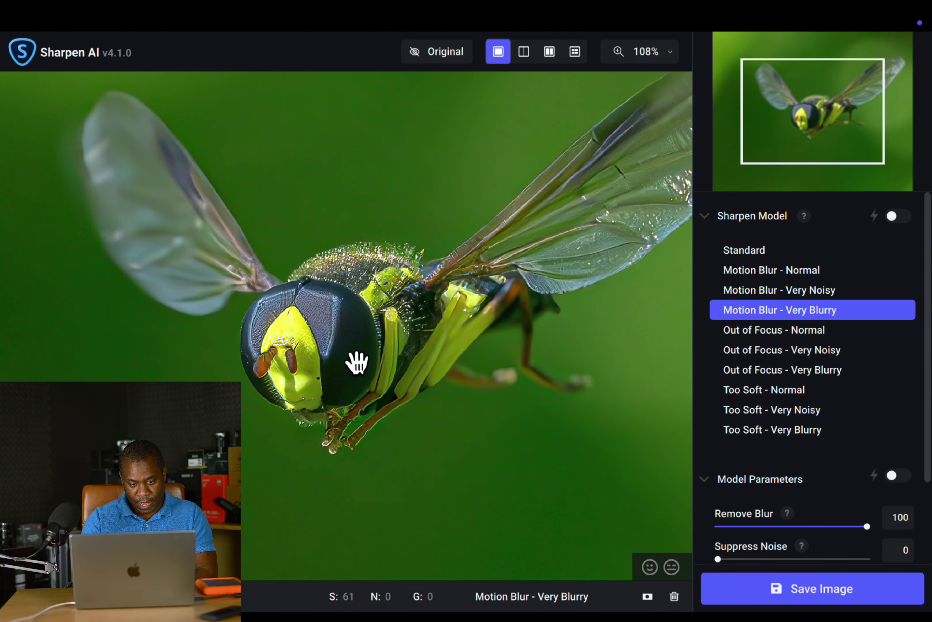
Inspect the hoverfly's sharpened head and the whole image, and close Sharpen AI without saving.
scroll(355, 364, "up", 3)
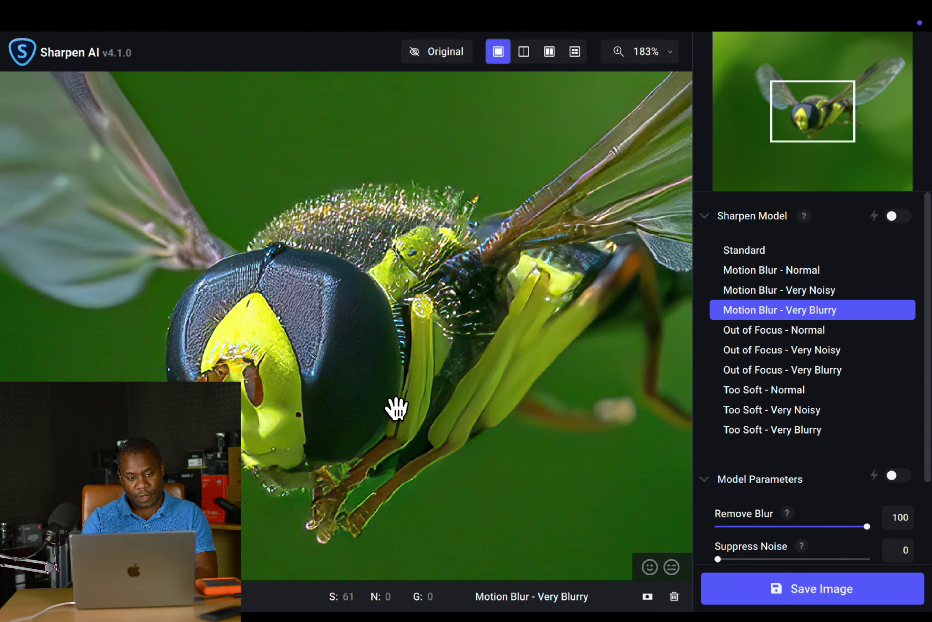
scroll(396, 408, "down", 5)
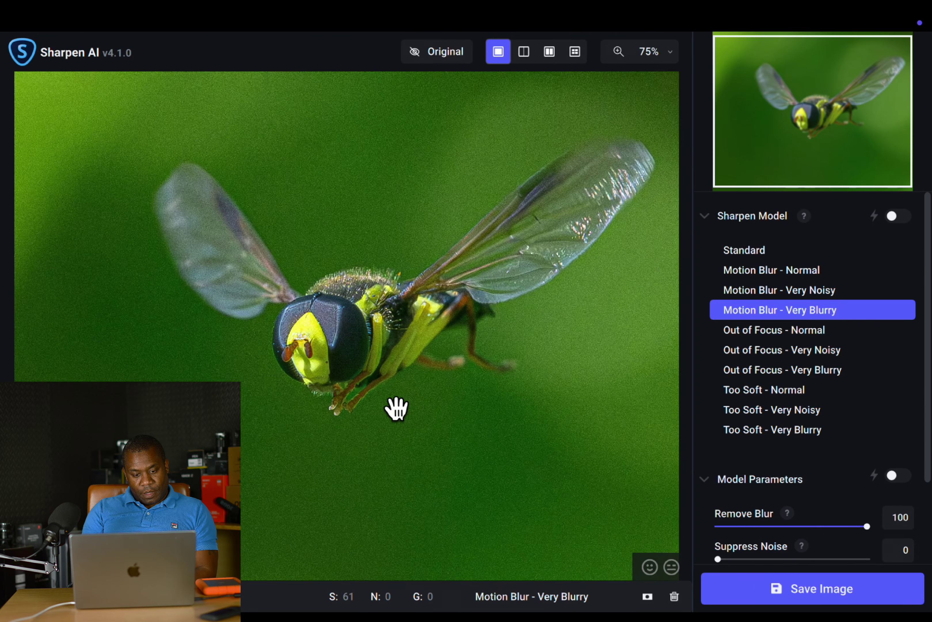
scroll(396, 408, "down", 2)
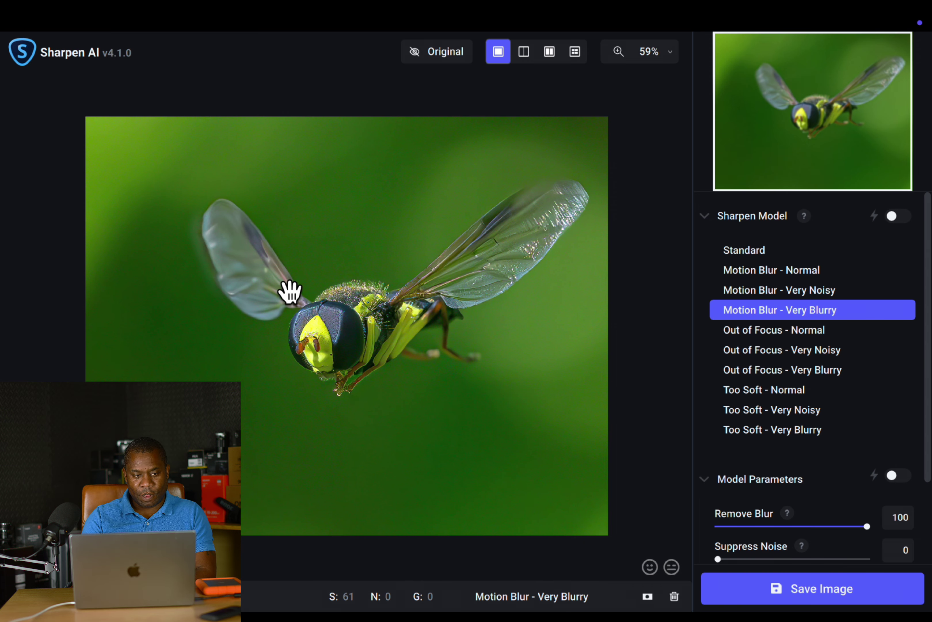
mouse_move(50, 53)
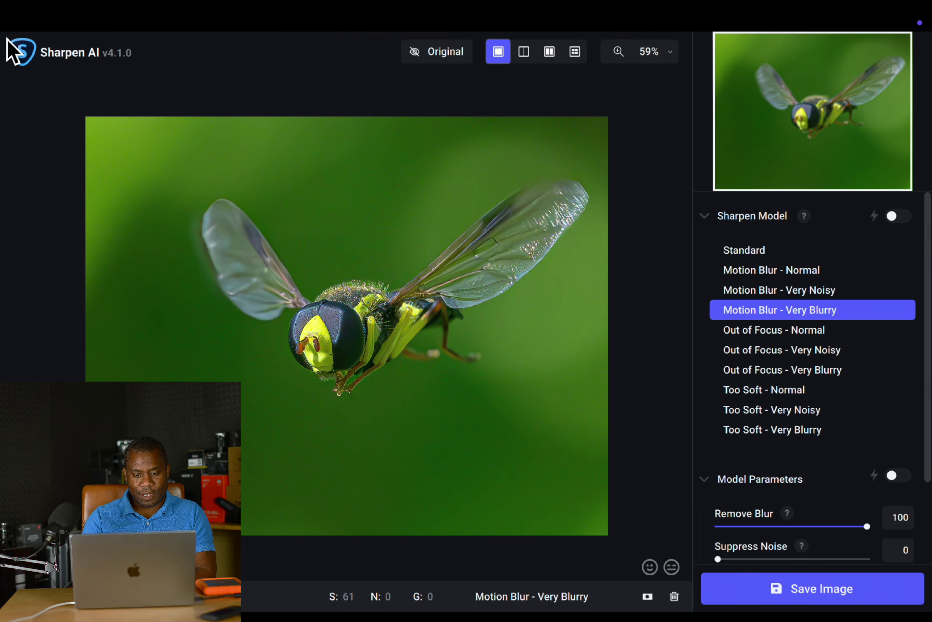
left_click(11, 42)
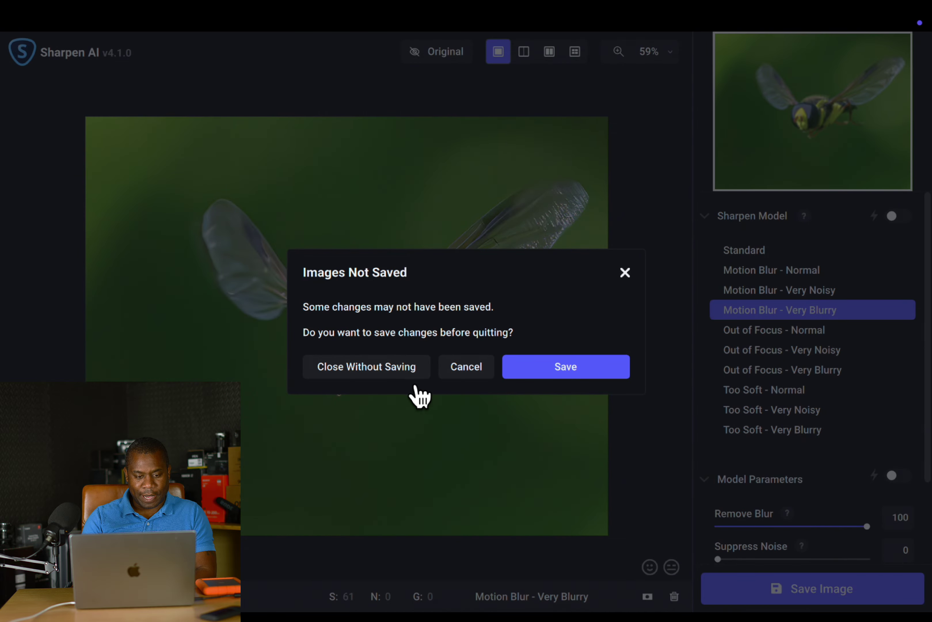
left_click(399, 371)
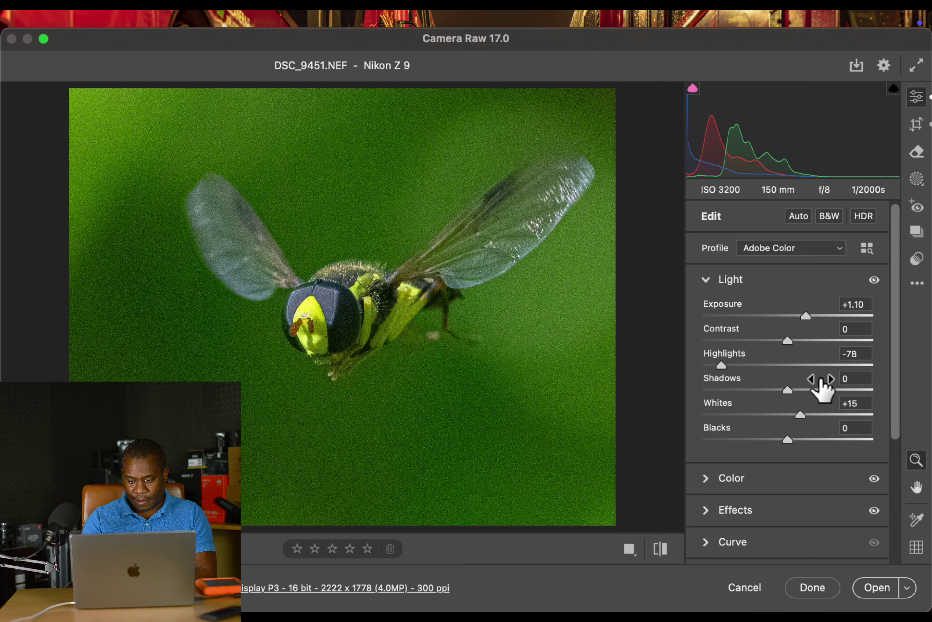
Denoise the original DSC_9451.NEF in Camera Raw with an Enhance amount of 15.
scroll(816, 381, "down", 3)
scroll(817, 391, "down", 3)
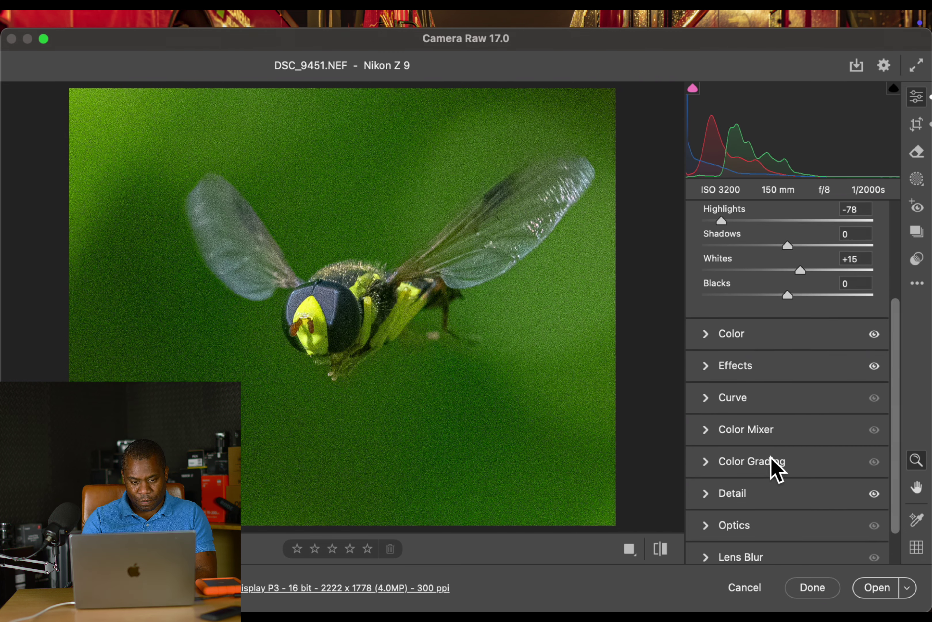
left_click(764, 492)
left_click(756, 428)
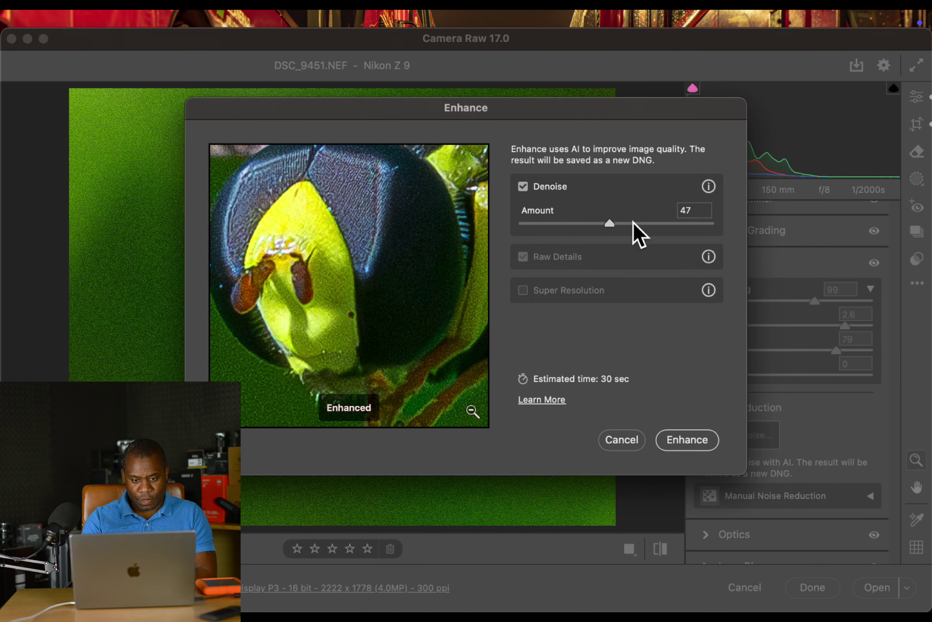
left_click_drag(607, 224, 558, 223)
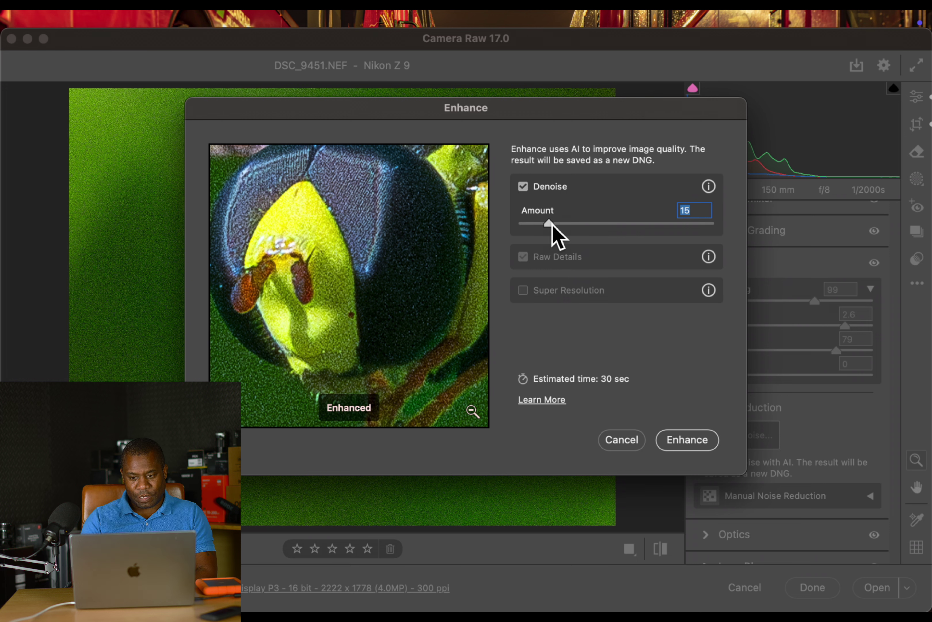
left_click(701, 441)
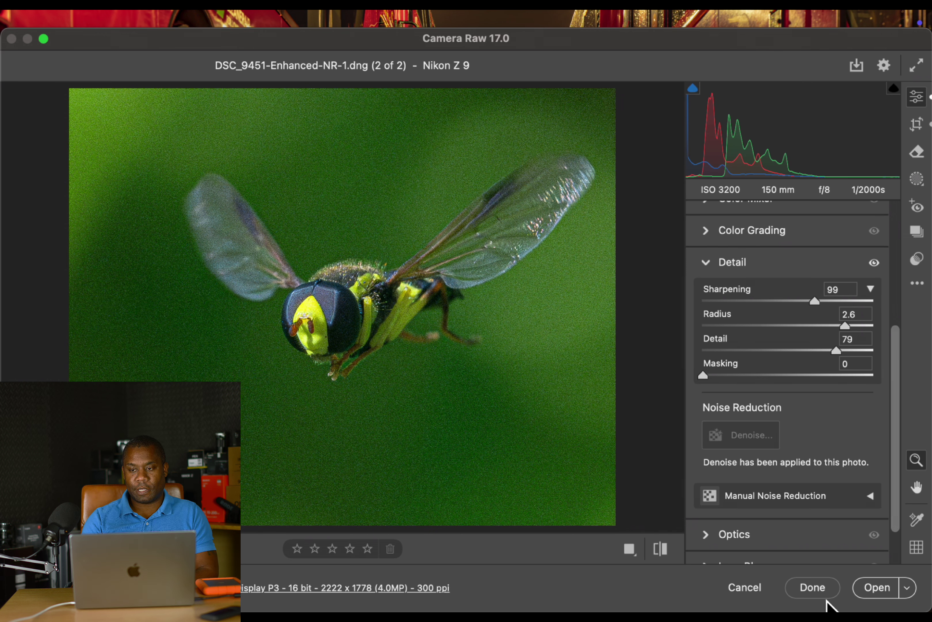
Save the newly denoised photo as a JPEG named xgrammer in the photo edits folder and finish the raw edit.
left_click(857, 66)
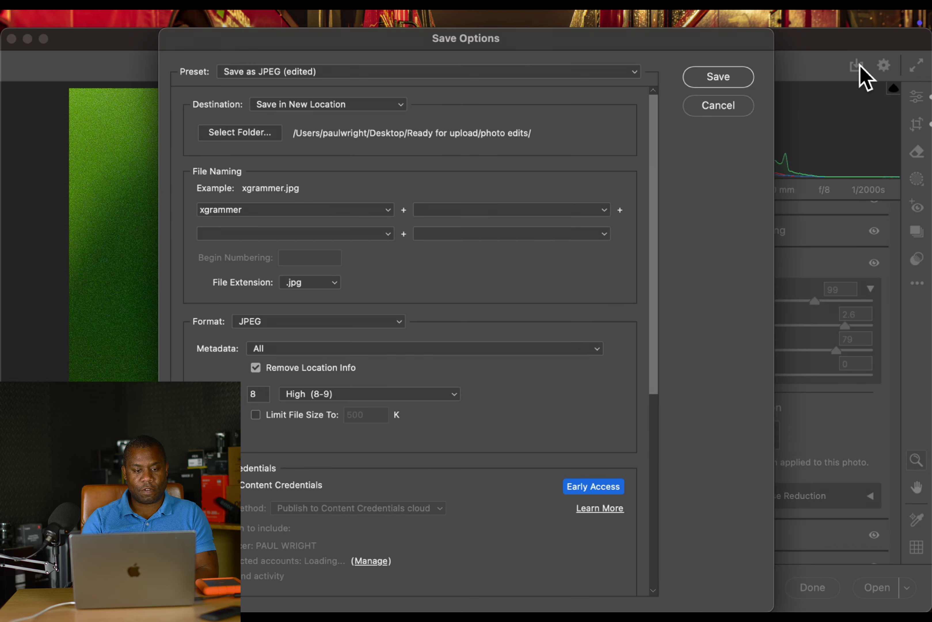
left_click(707, 78)
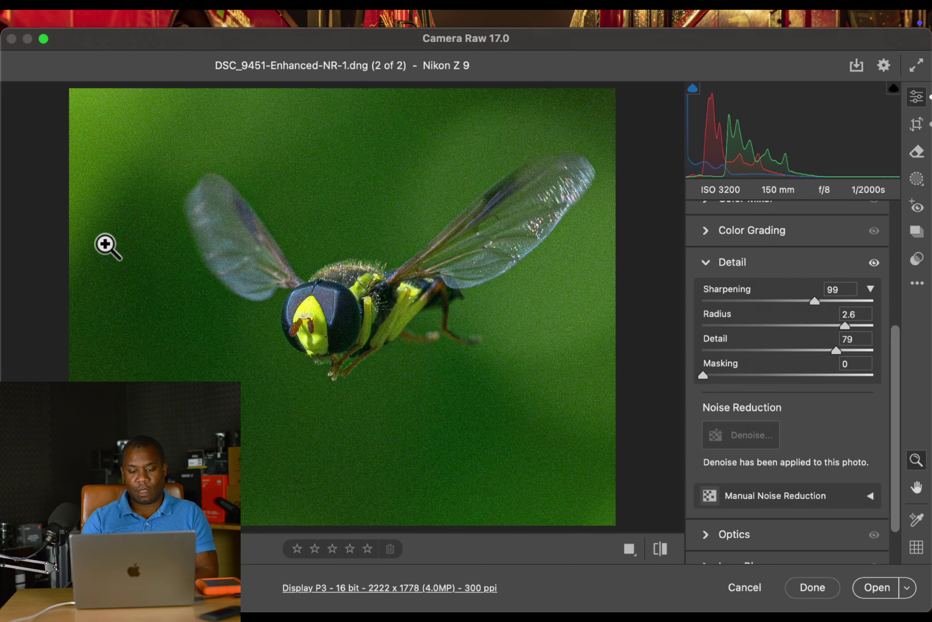
left_click(812, 590)
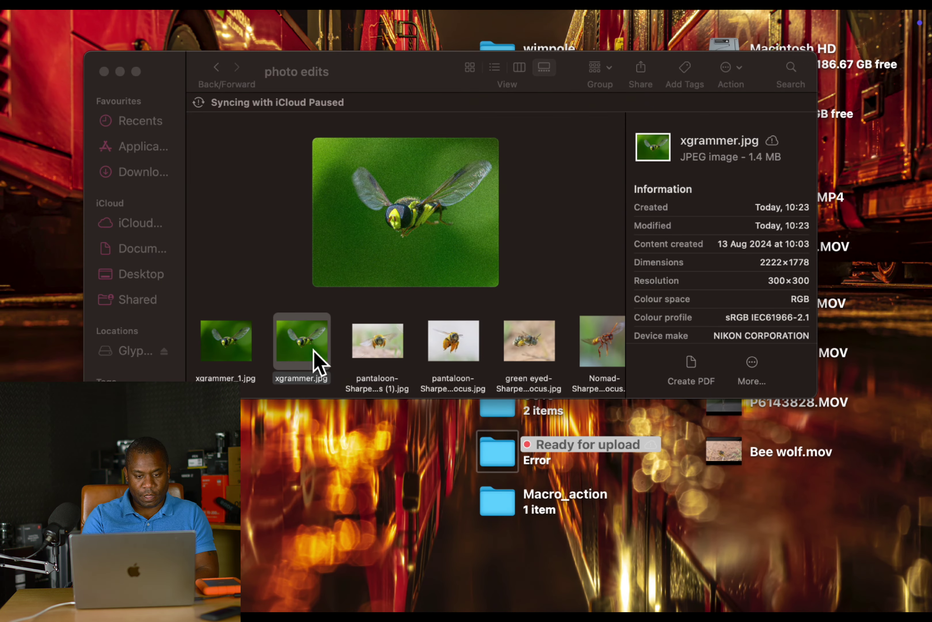
Delete the earlier xgrammer.jpg from the photo edits folder and view pantaloon-SharpenAI-Focus.jpg with the Finder window in full screen.
left_click(317, 362)
key("super+BackSpace")
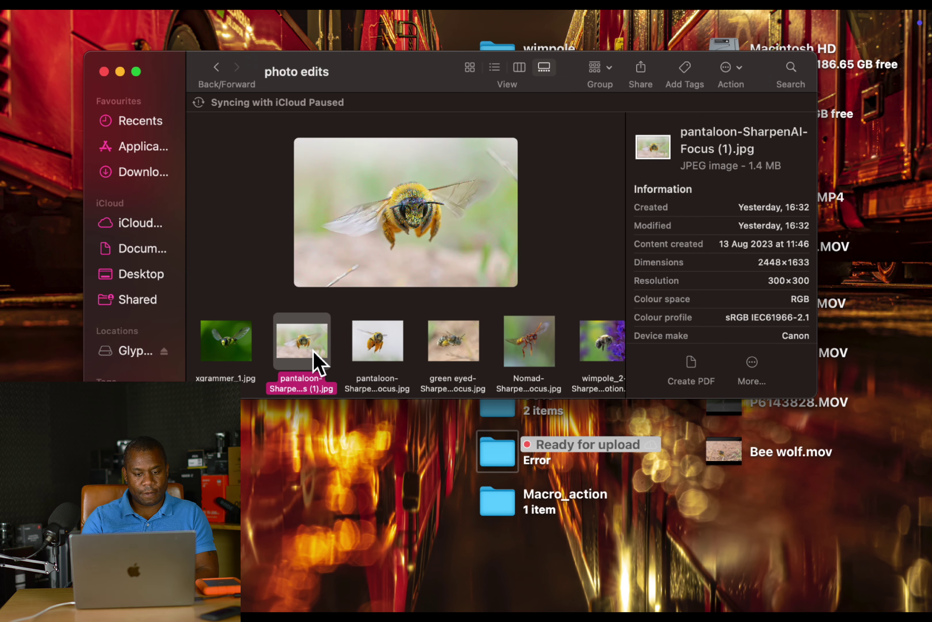
key("Left")
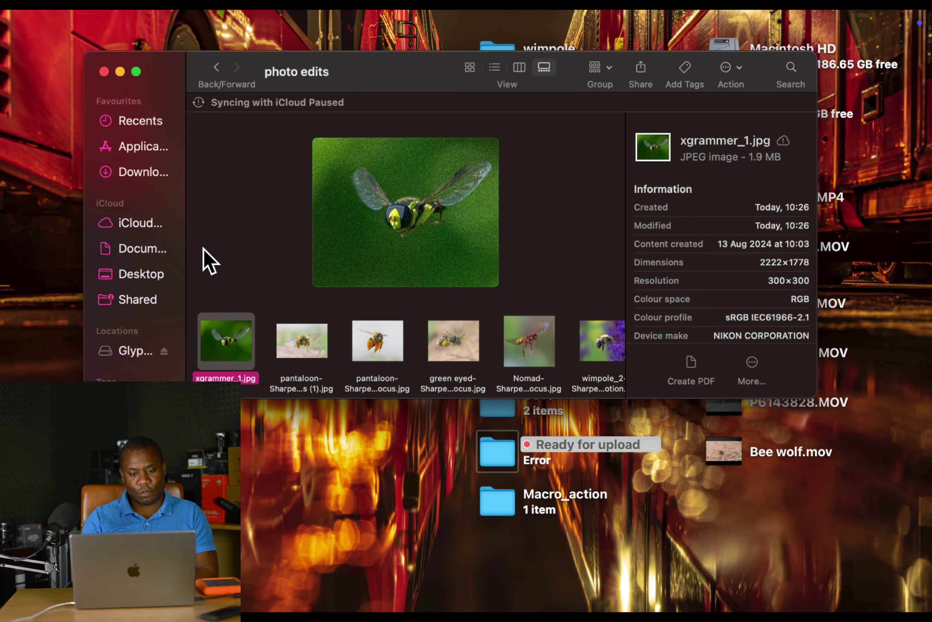
left_click(373, 341)
key("ctrl+super+f")
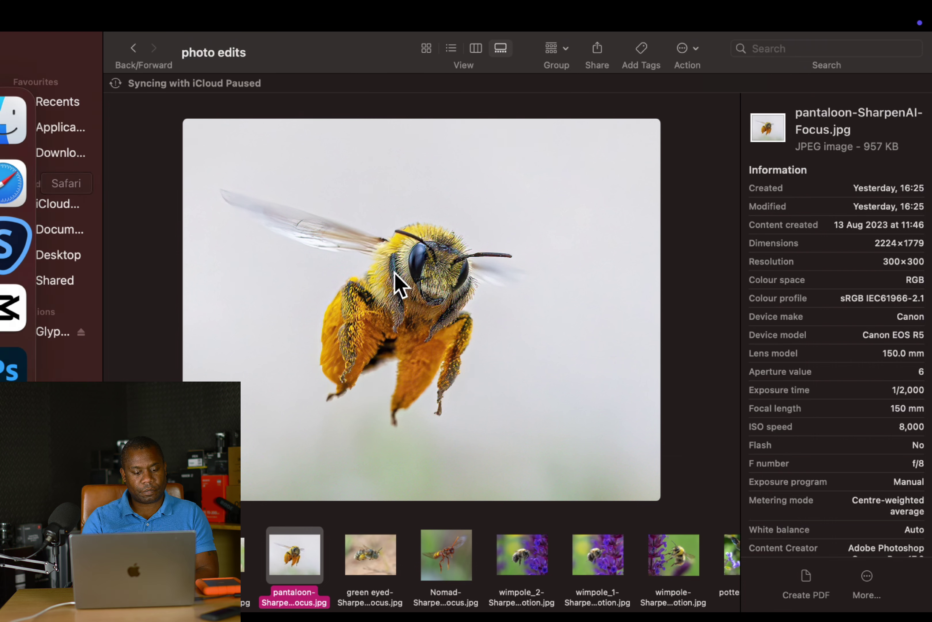
Switch to Sharpen AI and open xgrammer_1.jpg from the photo edits folder.
mouse_move(16, 116)
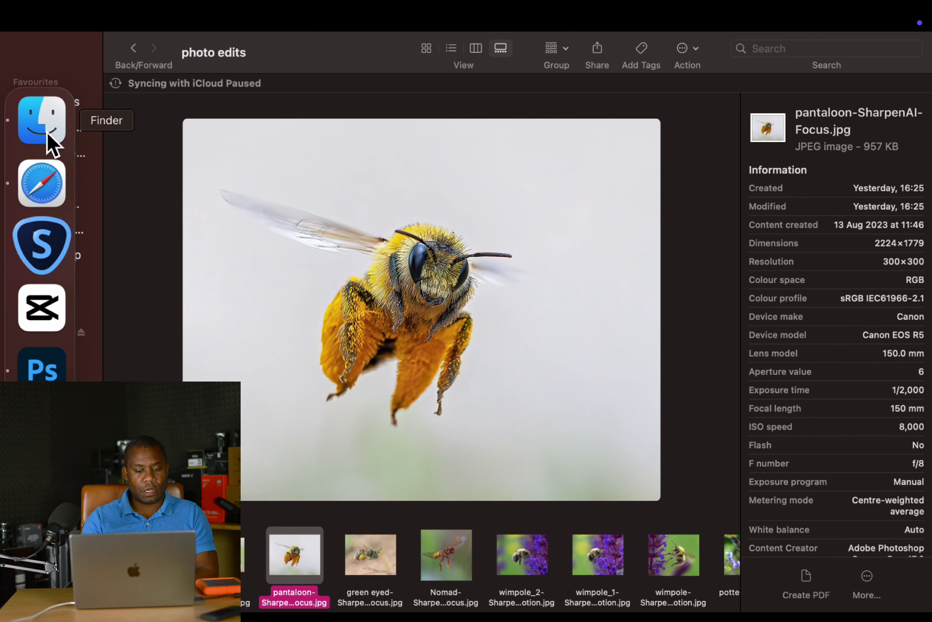
left_click(61, 246)
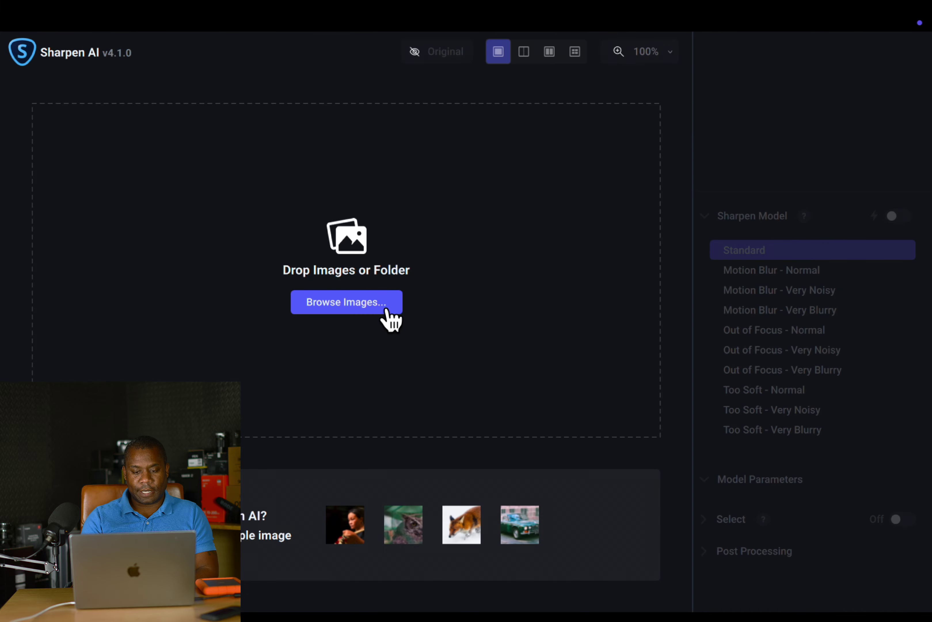
left_click(380, 304)
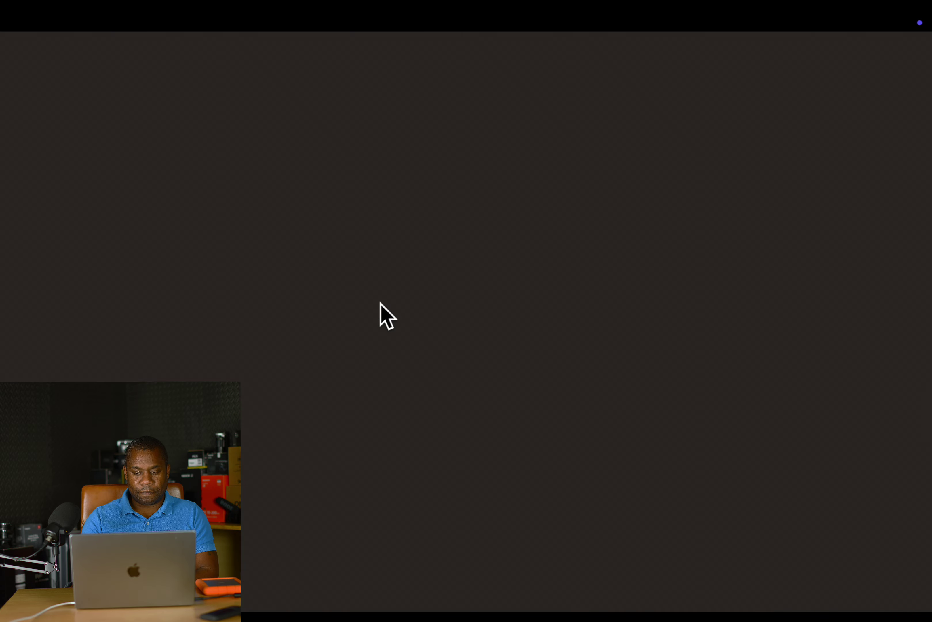
scroll(515, 313, "down", 20)
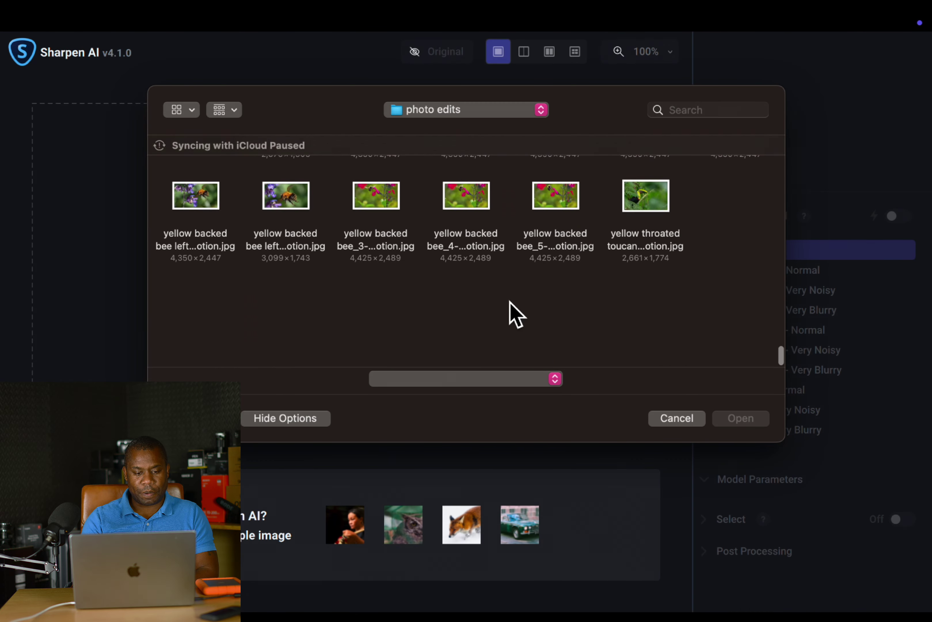
scroll(515, 314, "up", 1)
left_click(218, 290)
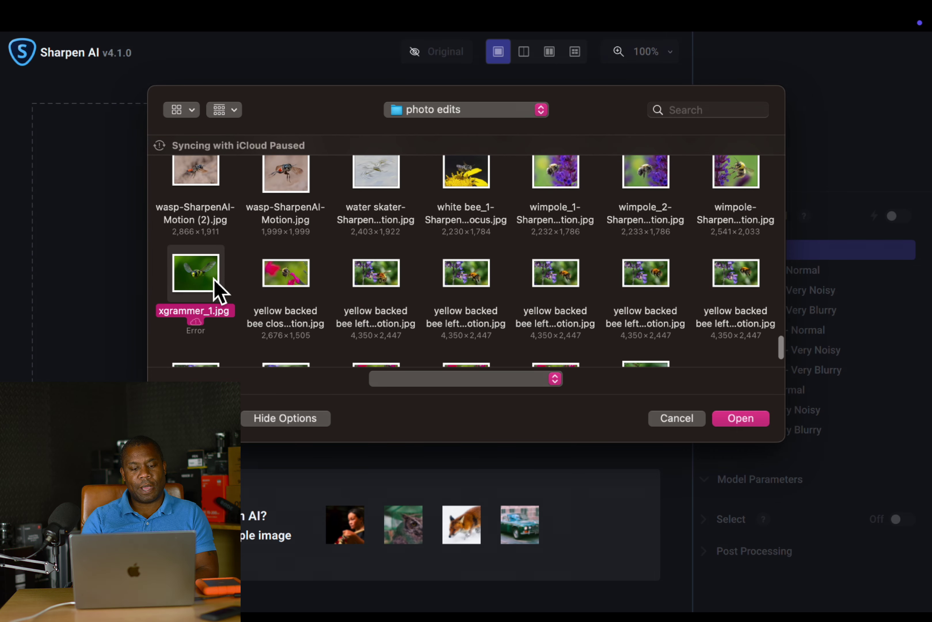
left_click(738, 421)
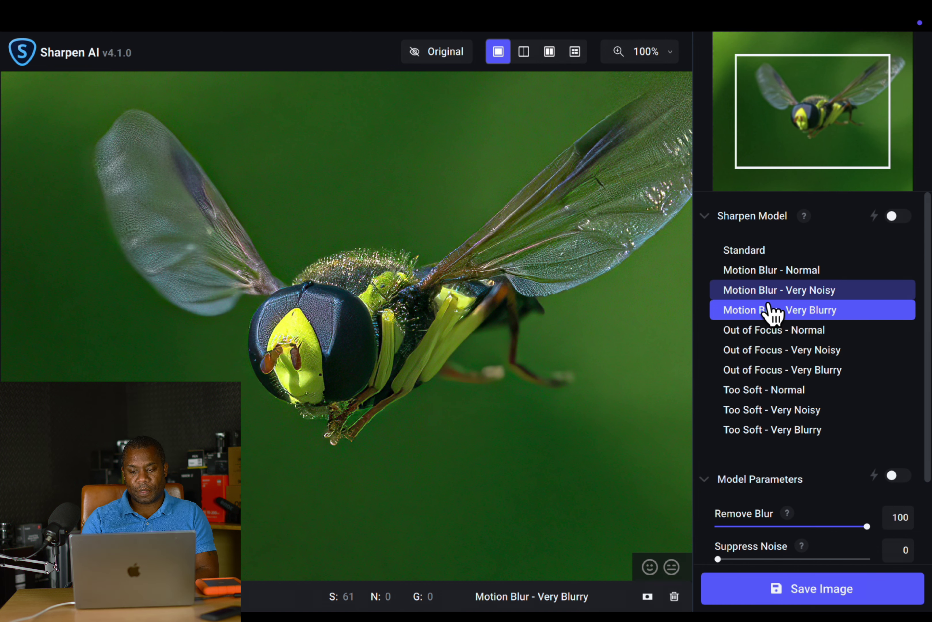
Try the two Out of Focus models, Very Blurry and Very Noisy, and Motion Blur - Very Blurry, and settle on Motion Blur - Very Noisy.
left_click(774, 370)
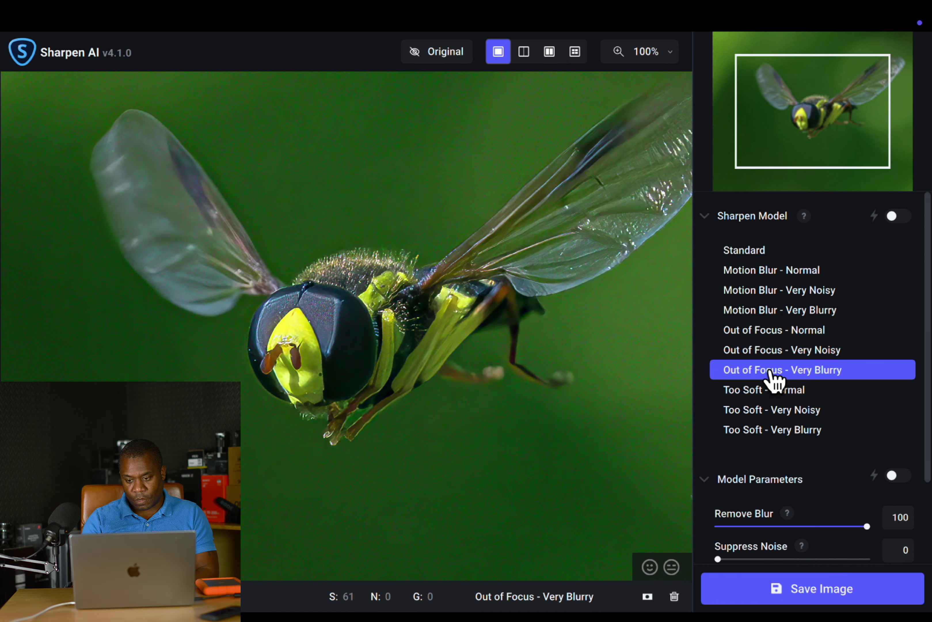
left_click(782, 353)
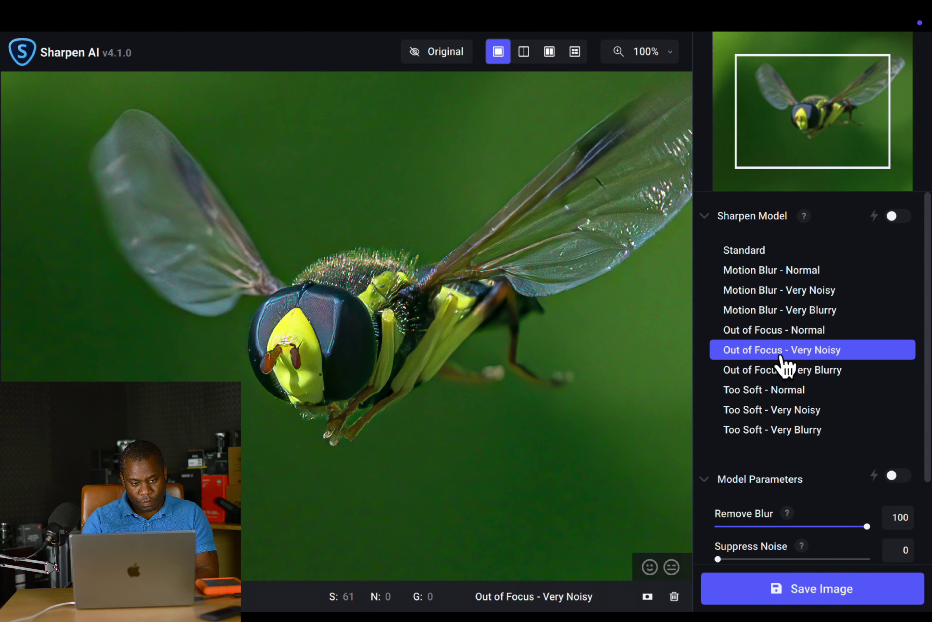
left_click(798, 316)
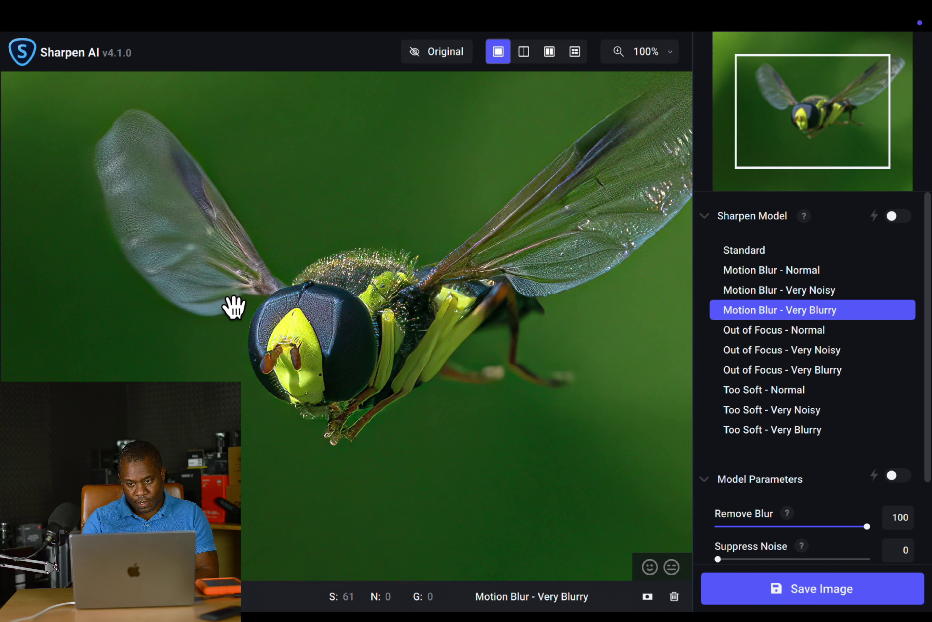
left_click(798, 296)
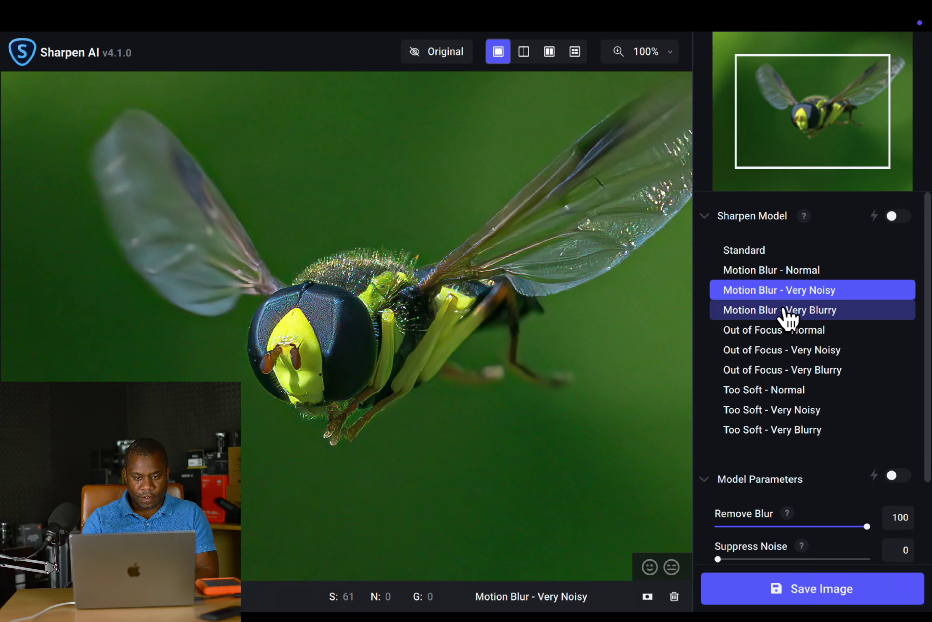
scroll(591, 435, "down", 4)
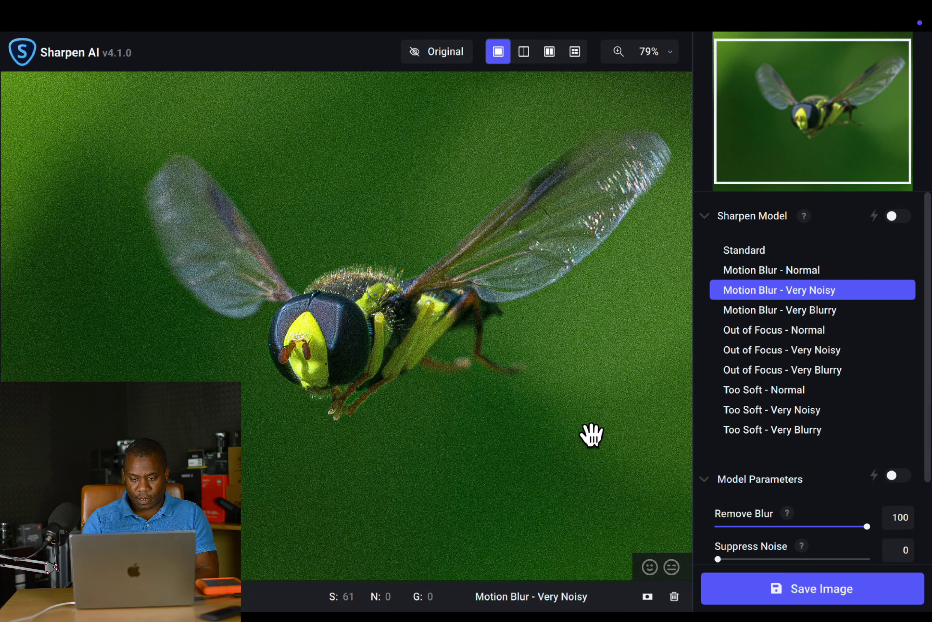
scroll(545, 436, "up", 2)
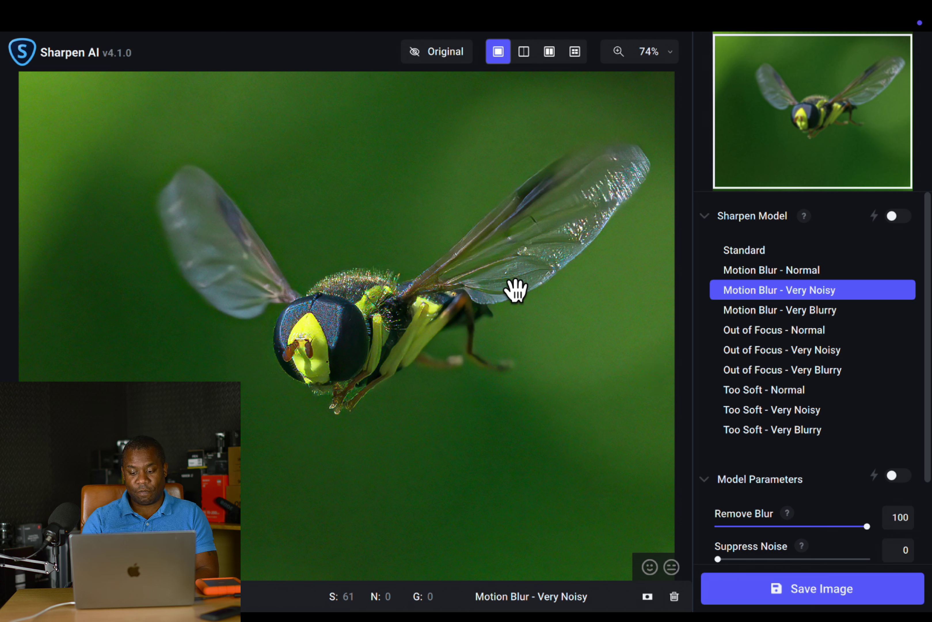
Save the sharpened hoverfly photo as xgrammer_1-SharpenAI in the photo edits folder, preserving the source format.
left_click(821, 600)
left_click(820, 599)
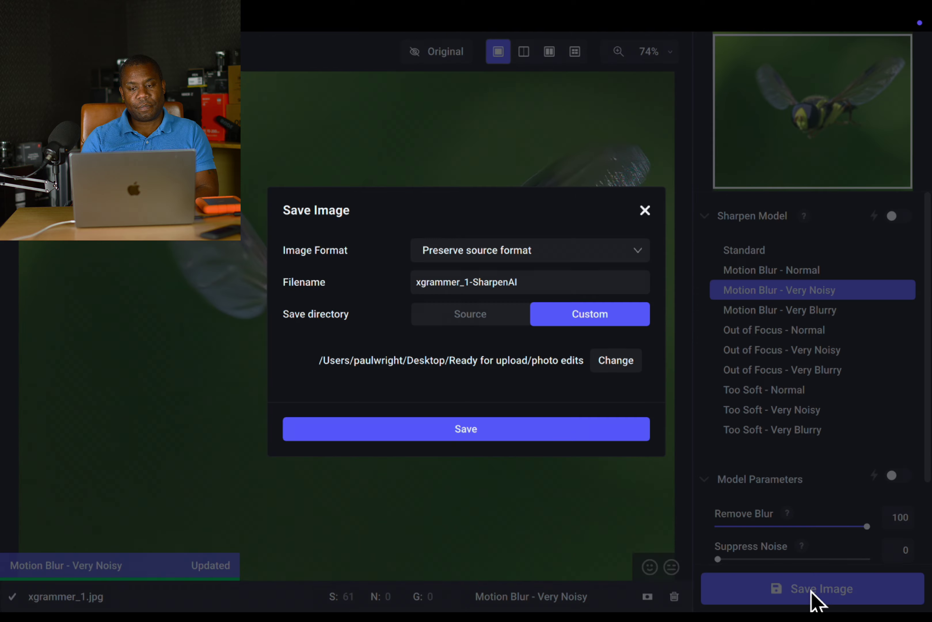
left_click(549, 442)
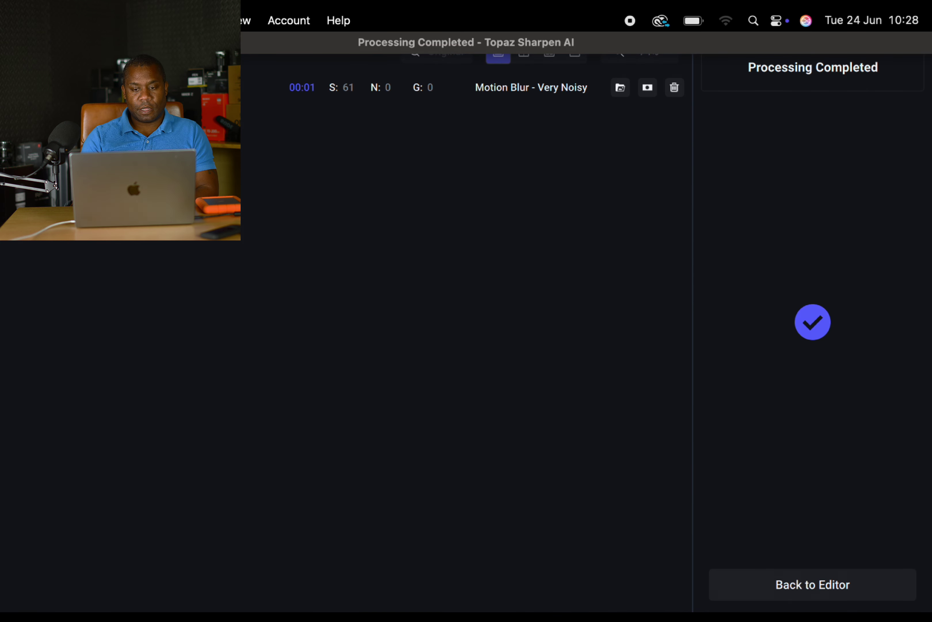
Switch to Finder and compare the head, wing and background detail of xgrammer_1.jpg with its sharpened version.
key("ctrl+Left")
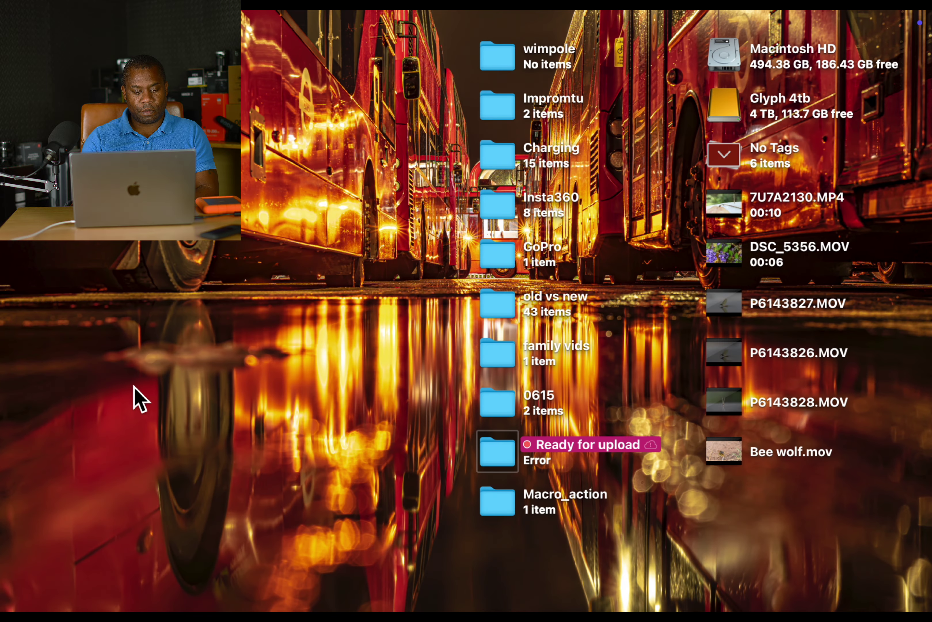
mouse_move(4, 333)
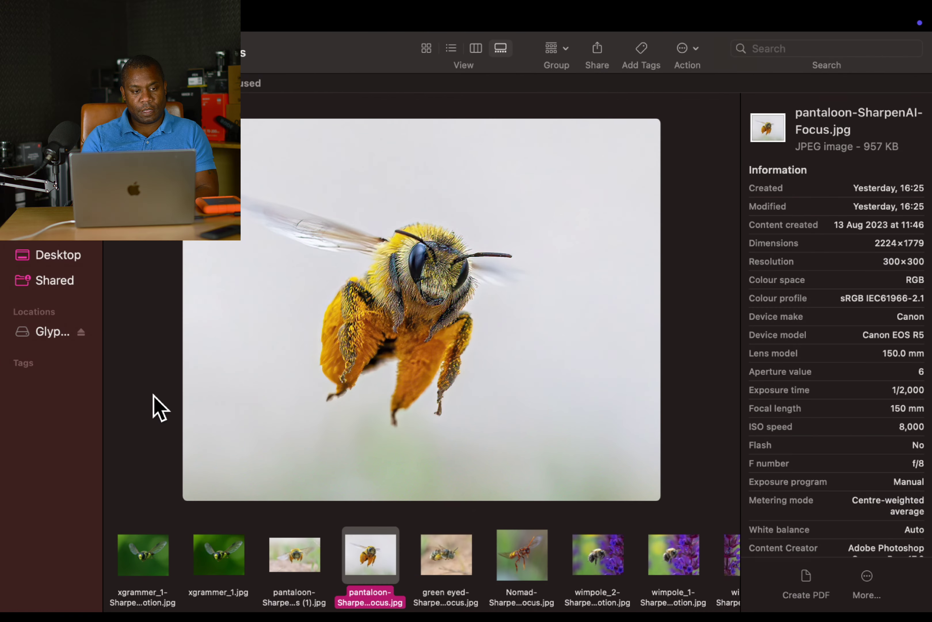
left_click(209, 564)
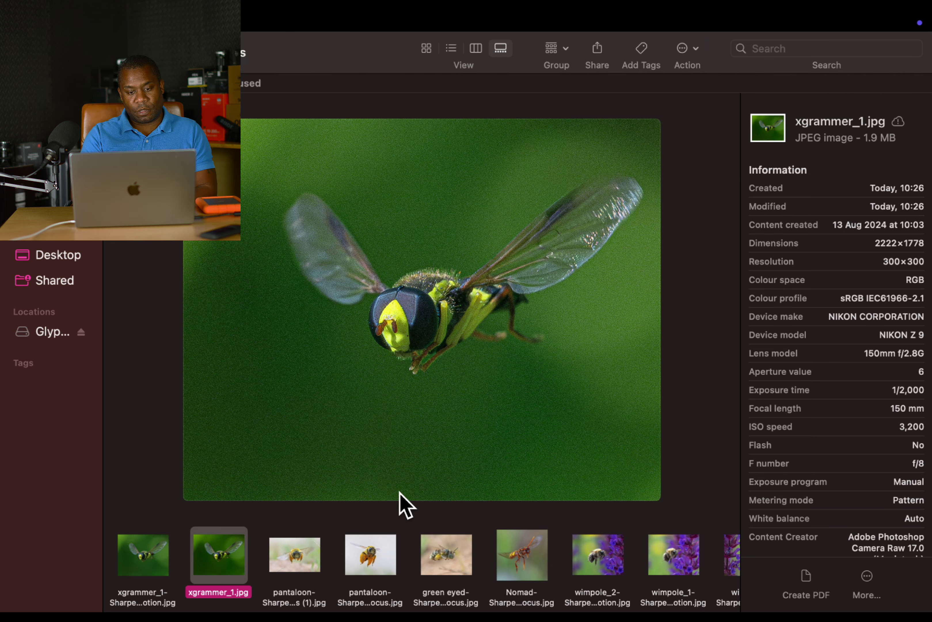
scroll(457, 407, "up", 5)
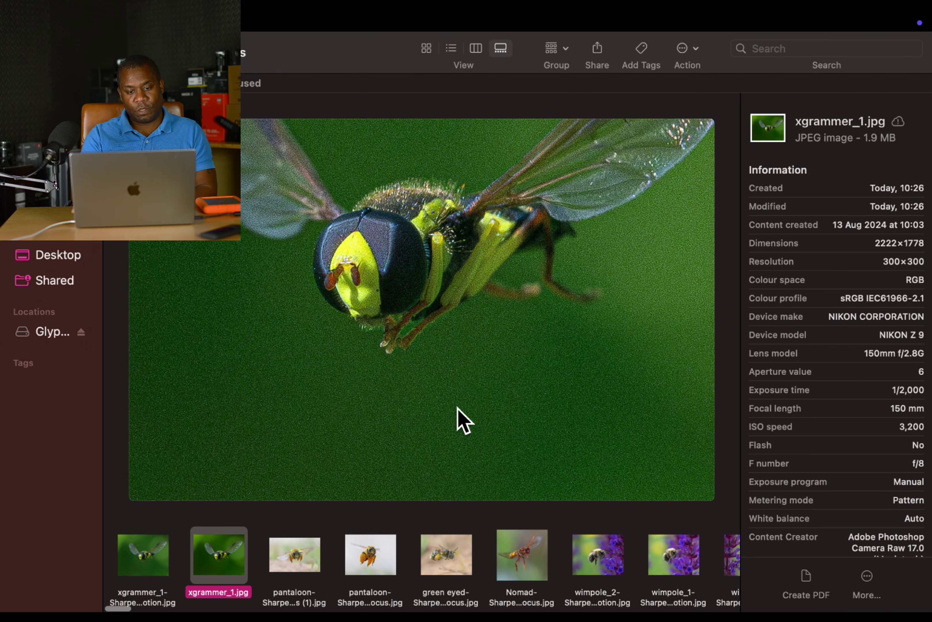
key("Left")
scroll(461, 353, "up", 5)
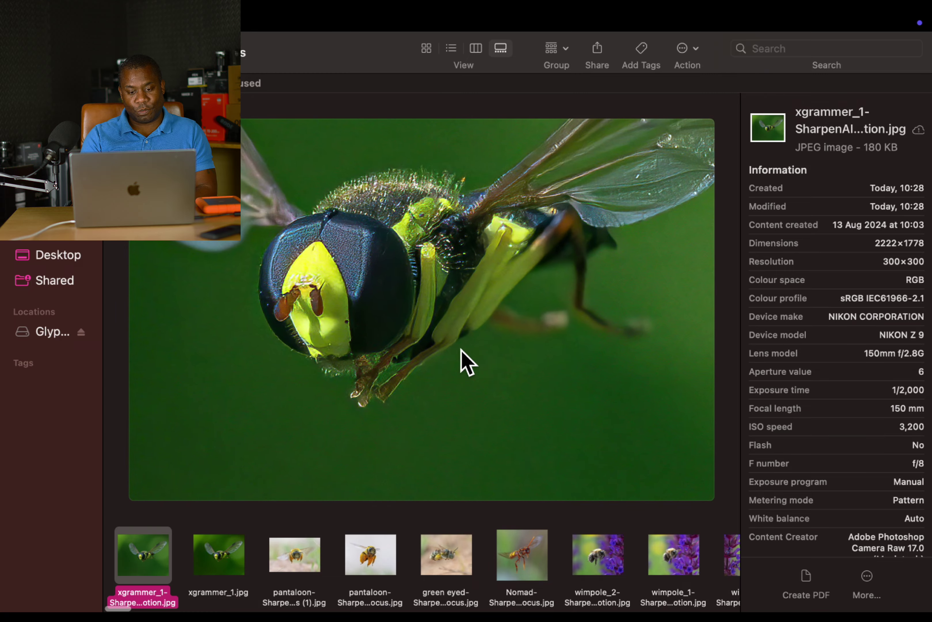
key("Right")
scroll(481, 316, "up", 5)
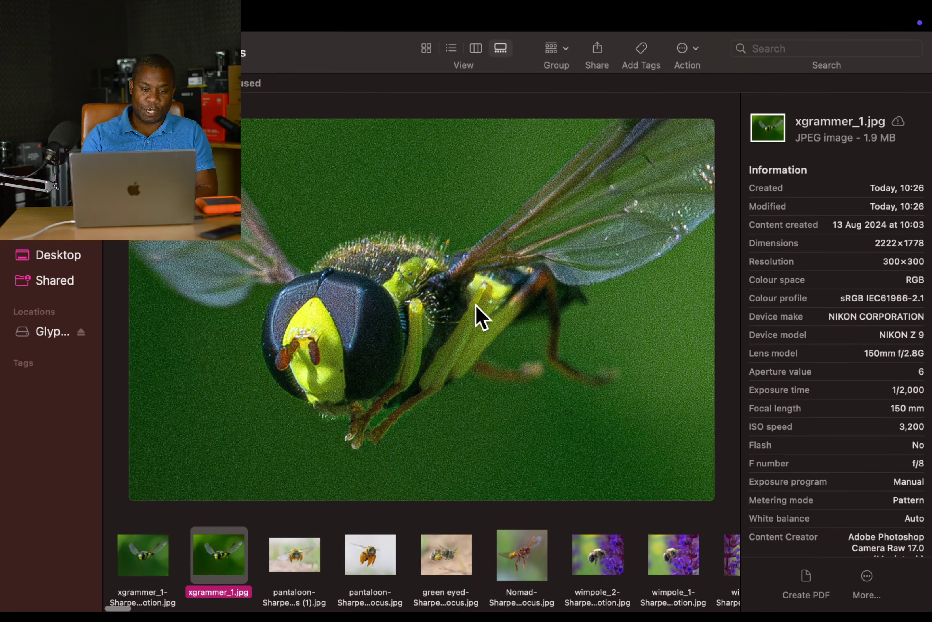
scroll(461, 340, "up", 3)
scroll(462, 340, "down", 3)
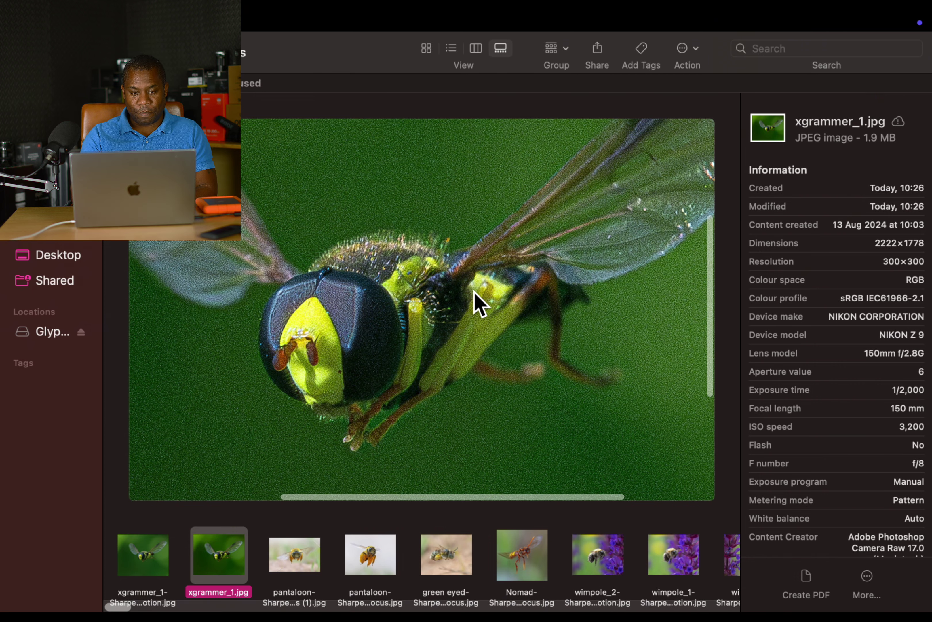
key("Left")
scroll(409, 296, "up", 3)
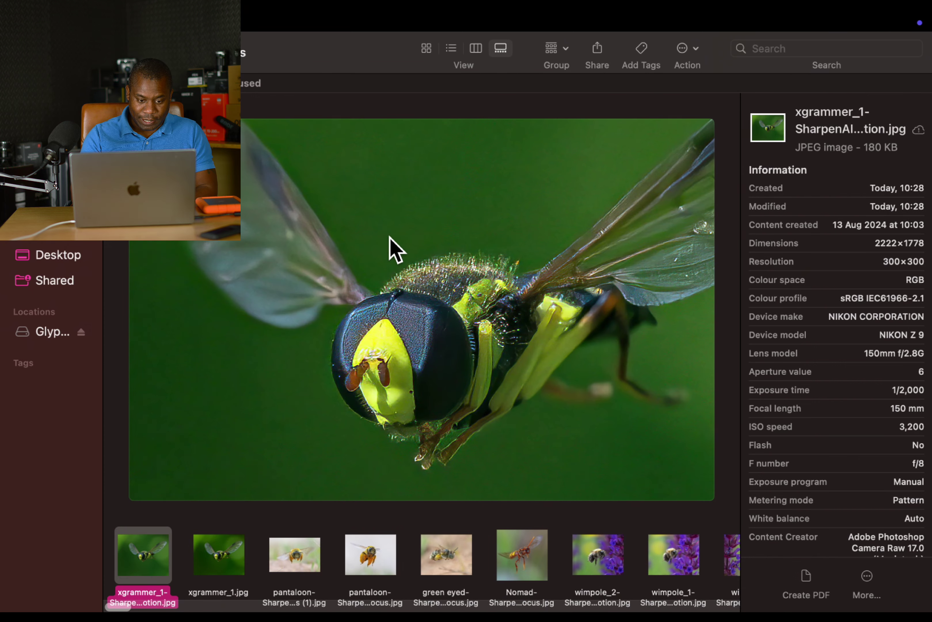
scroll(391, 257, "up", 3)
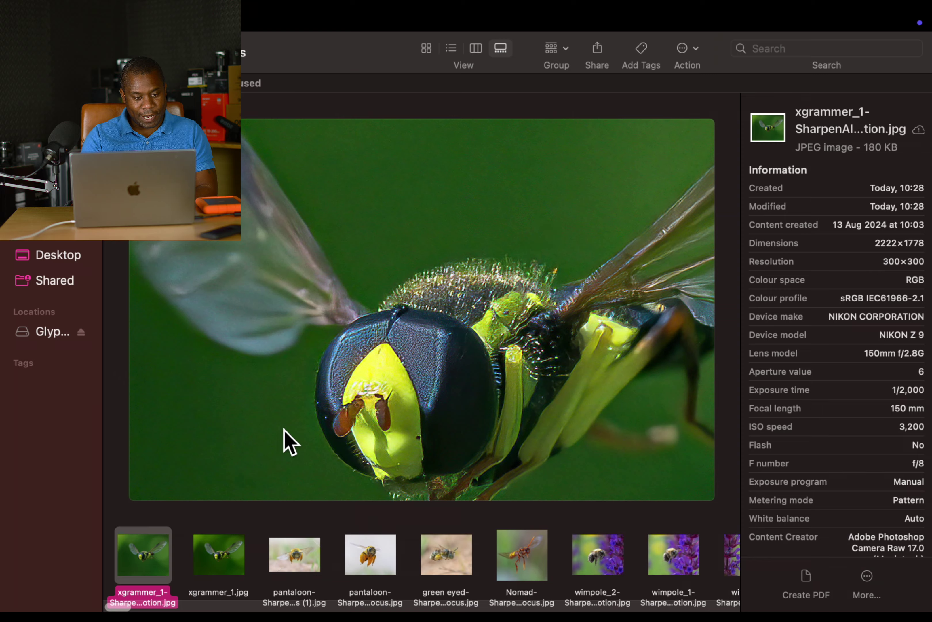
scroll(278, 431, "down", 2)
scroll(278, 433, "down", 5)
Return to Sharpen AI and reopen the unsharpened xgrammer_1.jpg from the photo edits folder.
mouse_move(11, 322)
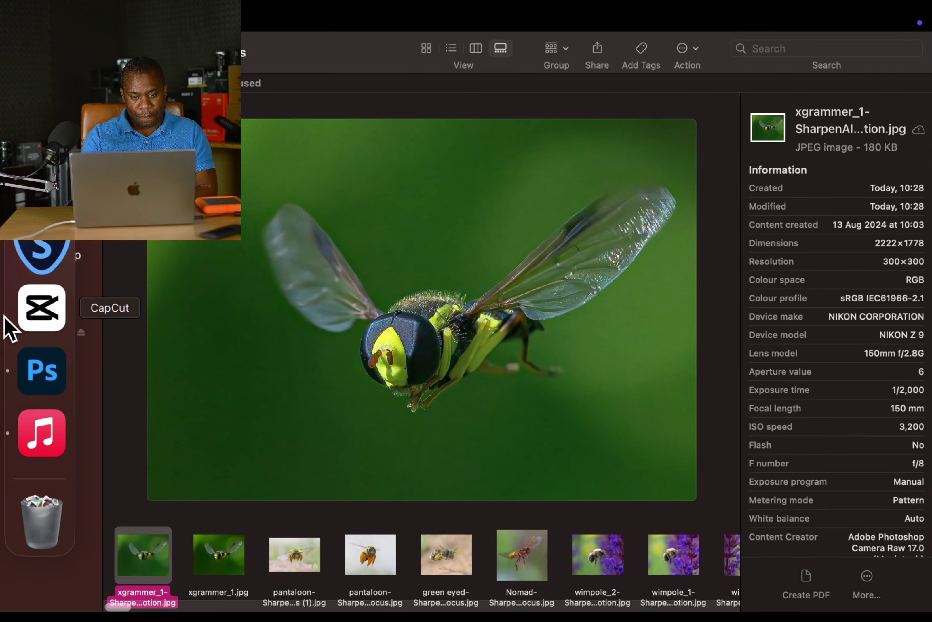
left_click(50, 259)
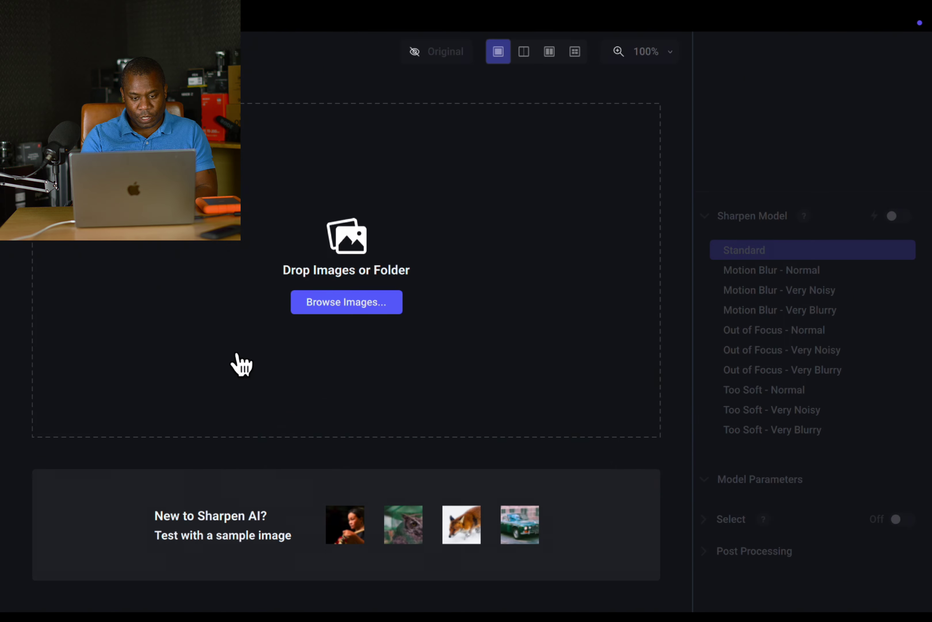
left_click(357, 307)
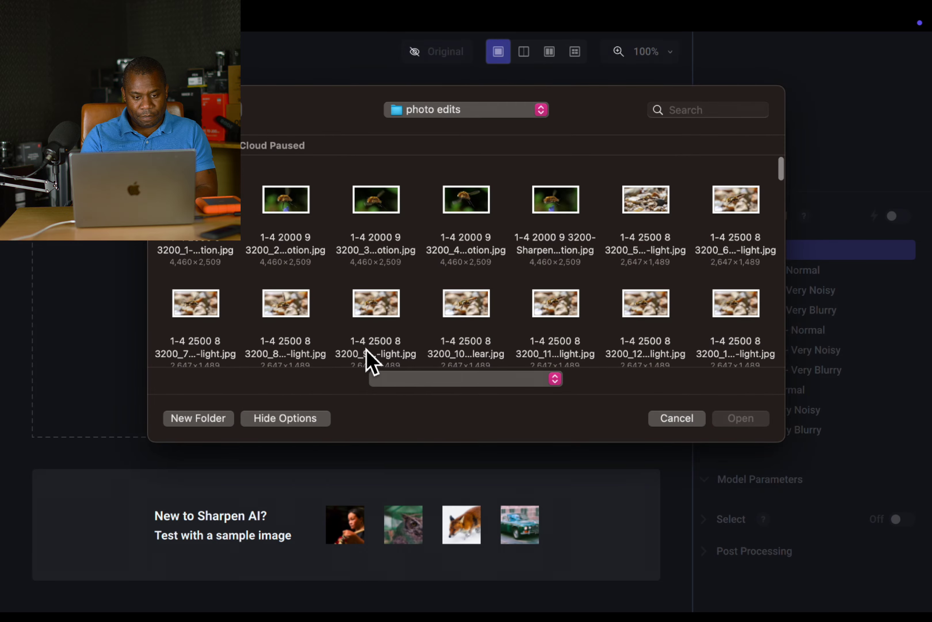
scroll(370, 360, "down", 15)
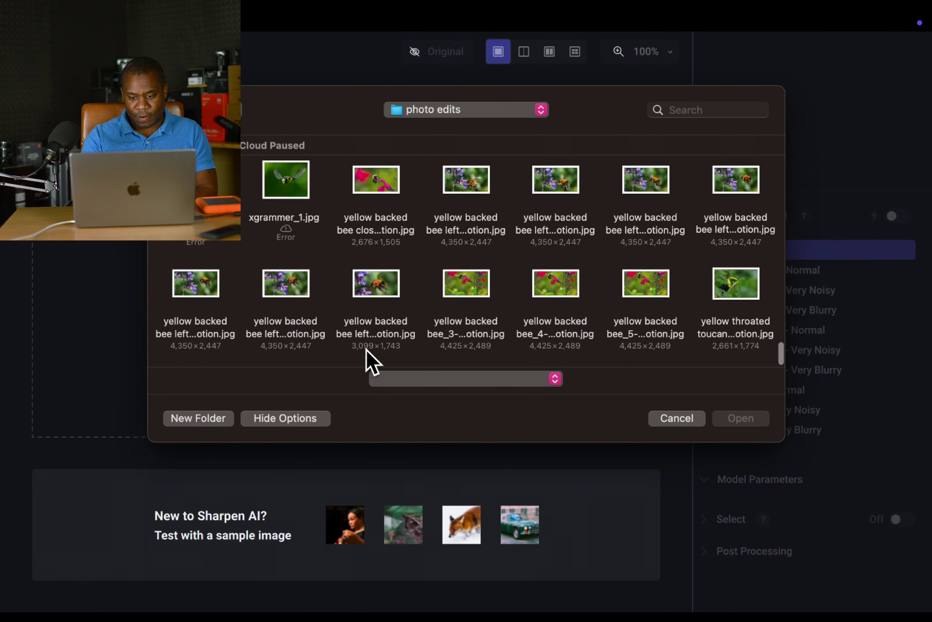
scroll(368, 362, "up", 3)
left_click(286, 266)
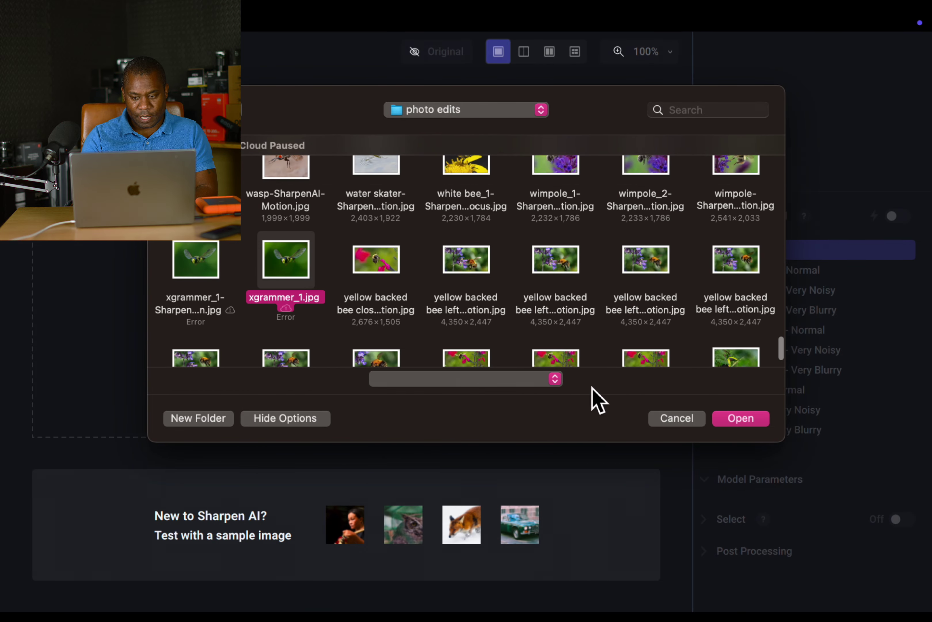
left_click(722, 421)
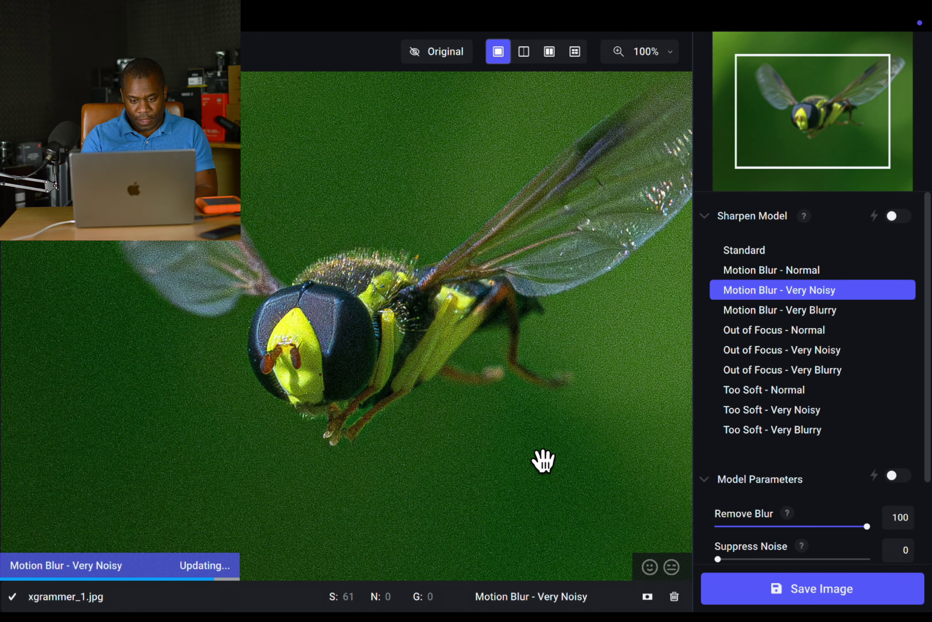
Set Suppress Noise to 6 for the Motion Blur - Very Noisy model and inspect the hoverfly's head up close.
scroll(781, 533, "down", 1)
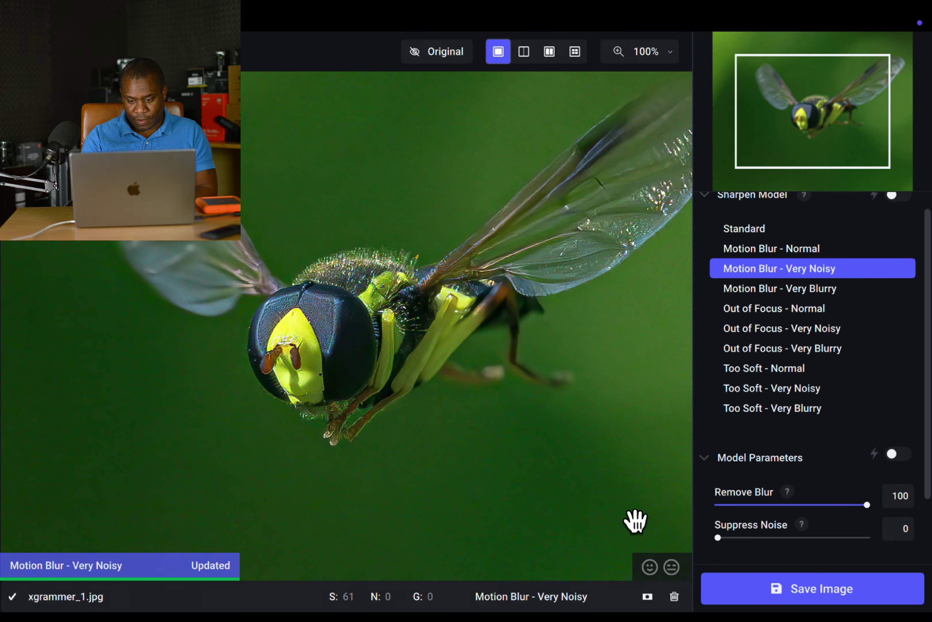
left_click(727, 537)
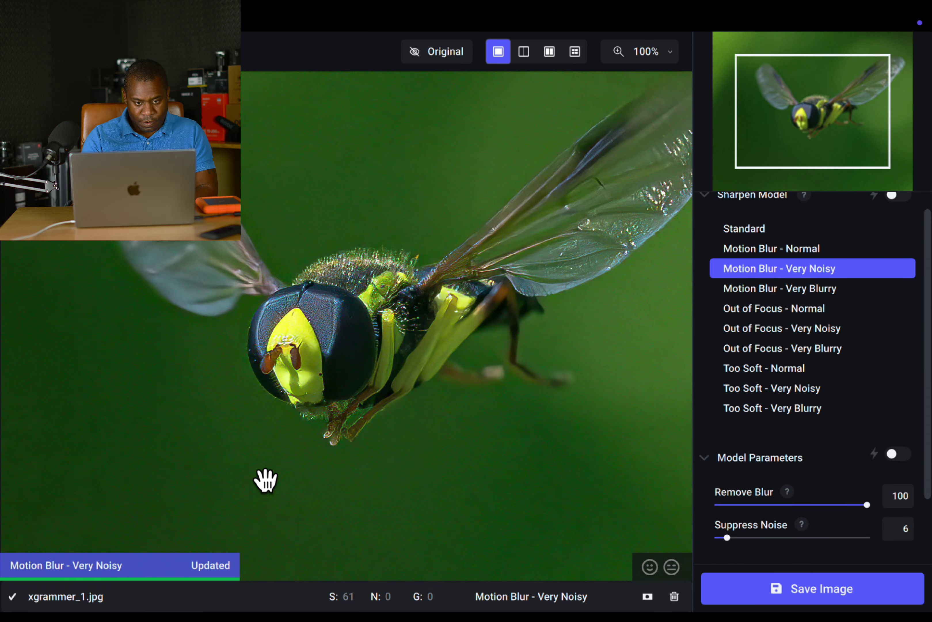
scroll(265, 479, "up", 3)
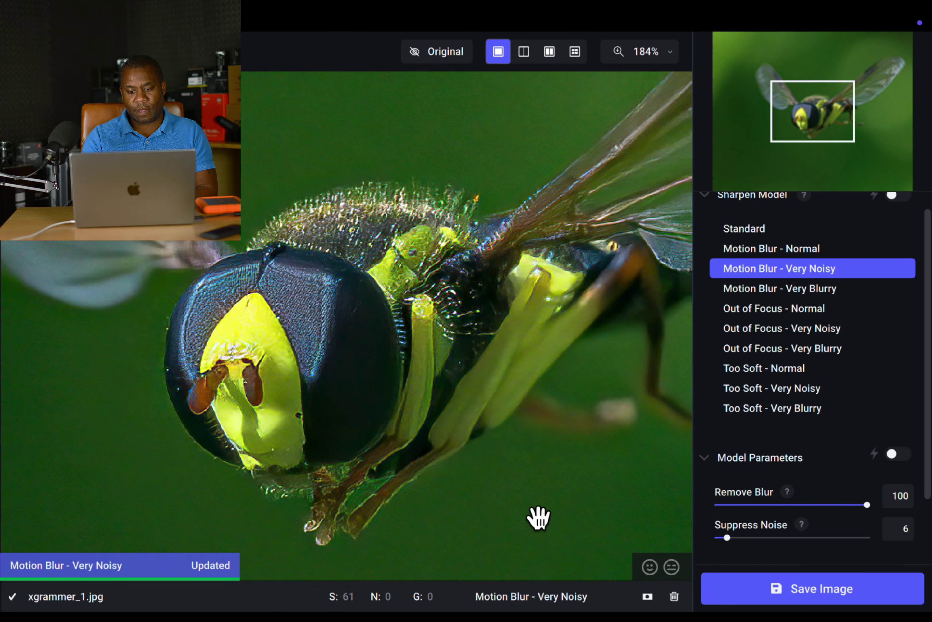
Save the noise-suppressed version as another xgrammer_1-SharpenAI image in the photo edits folder and switch to Finder.
left_click(808, 604)
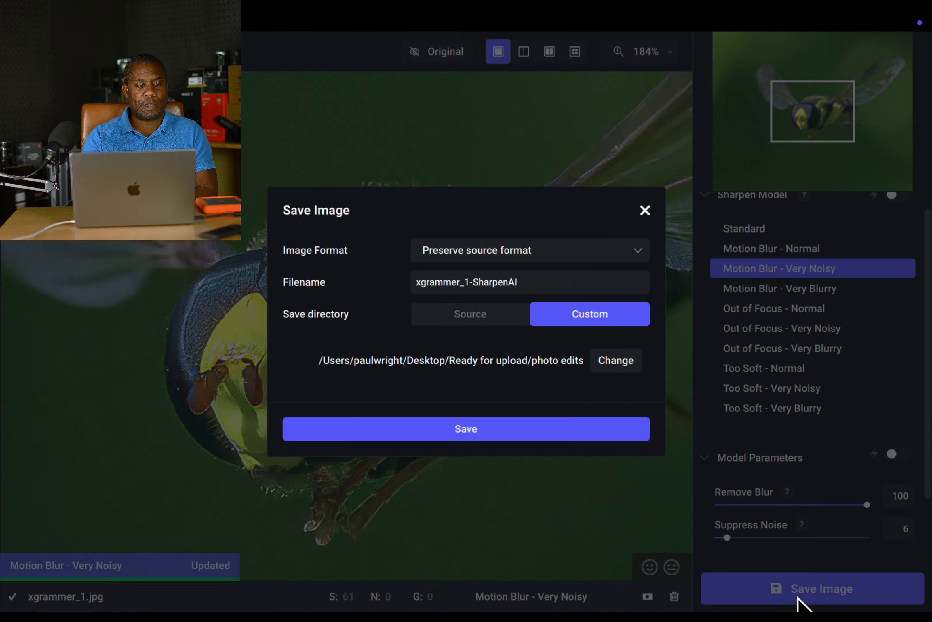
left_click(600, 441)
mouse_move(3, 361)
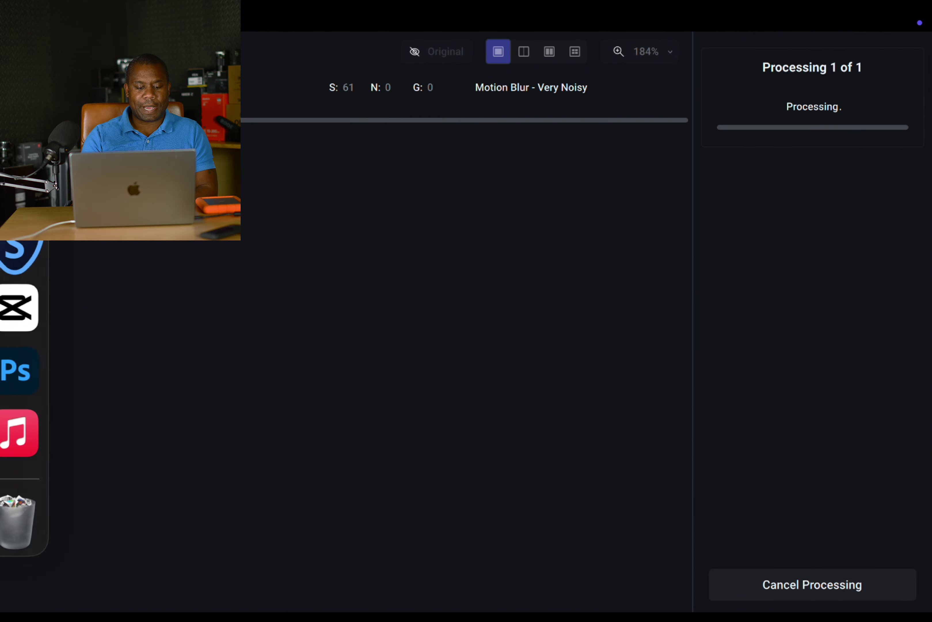
key("super+Tab")
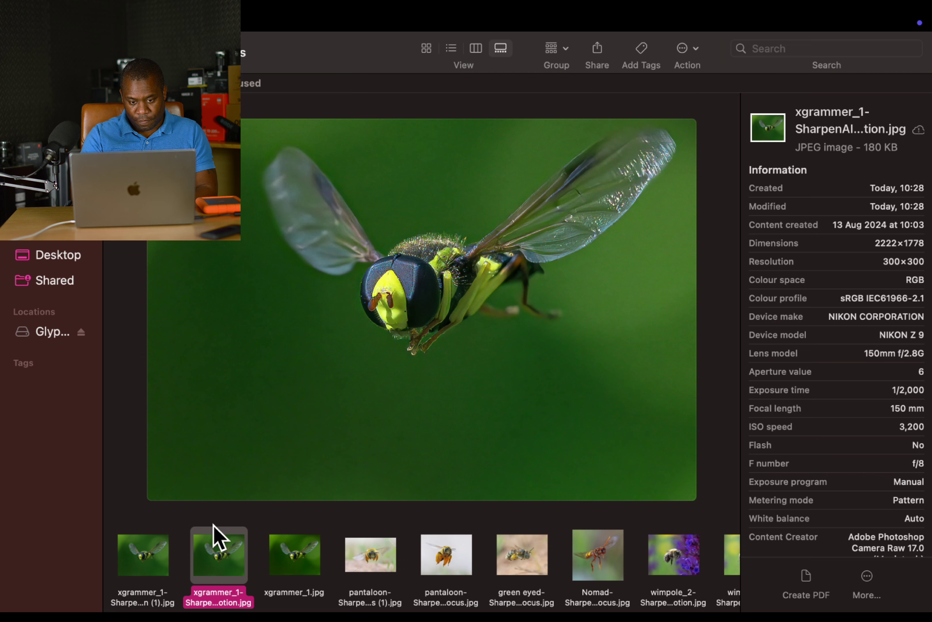
Compare the hoverfly detail of the original xgrammer_1.jpg with its two sharpened versions.
left_click(294, 555)
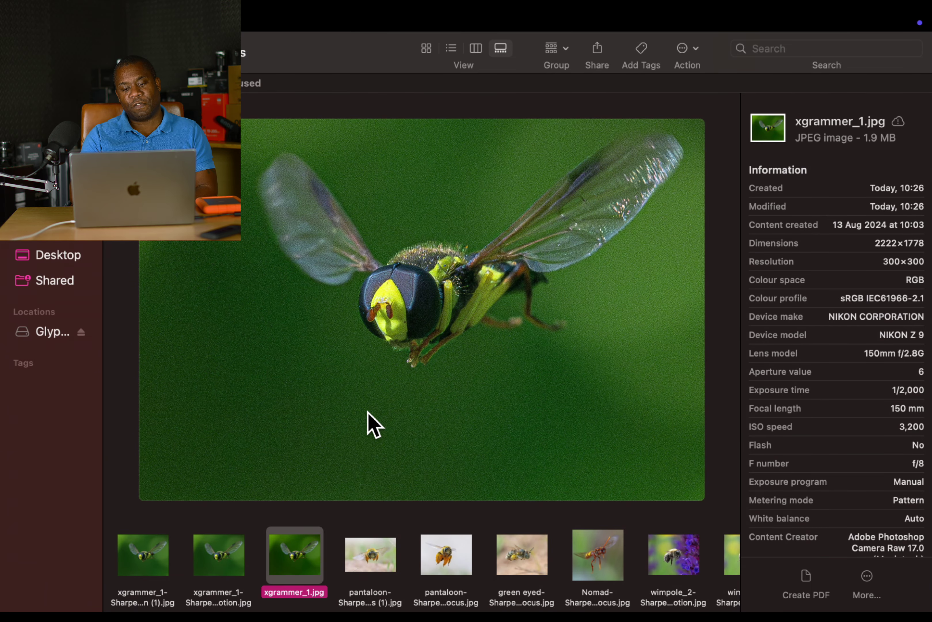
key("Left")
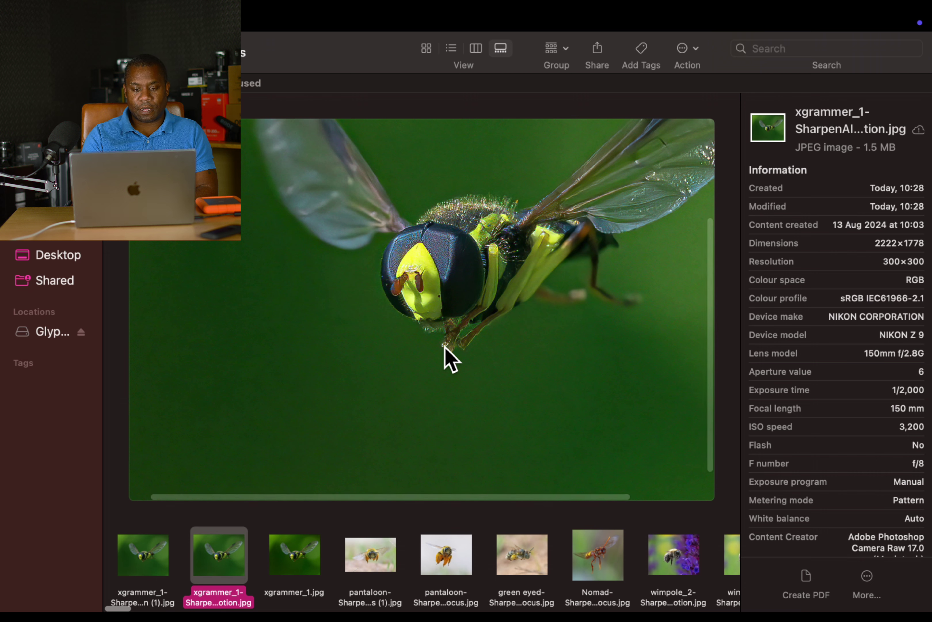
key("Left")
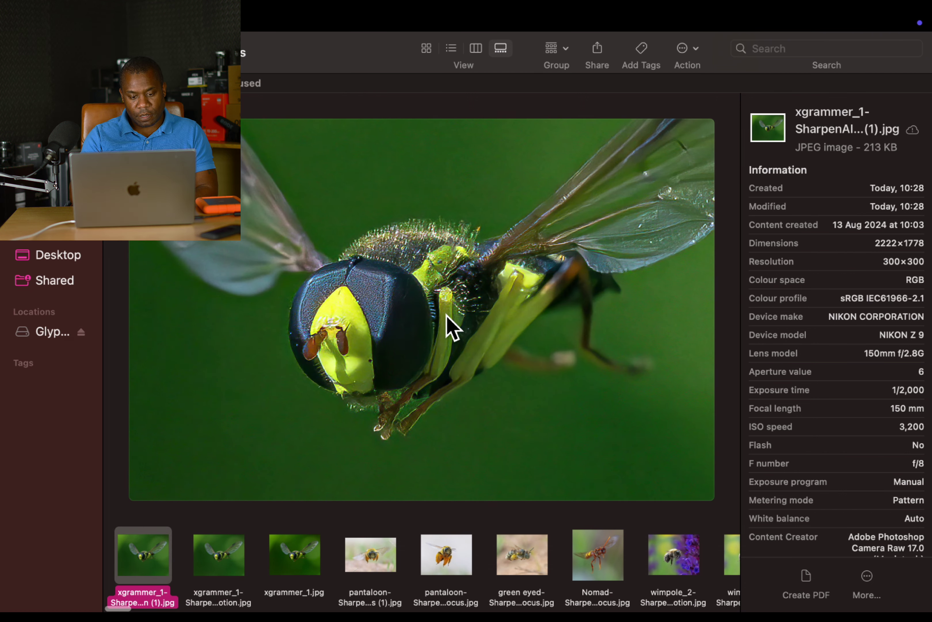
key("Right")
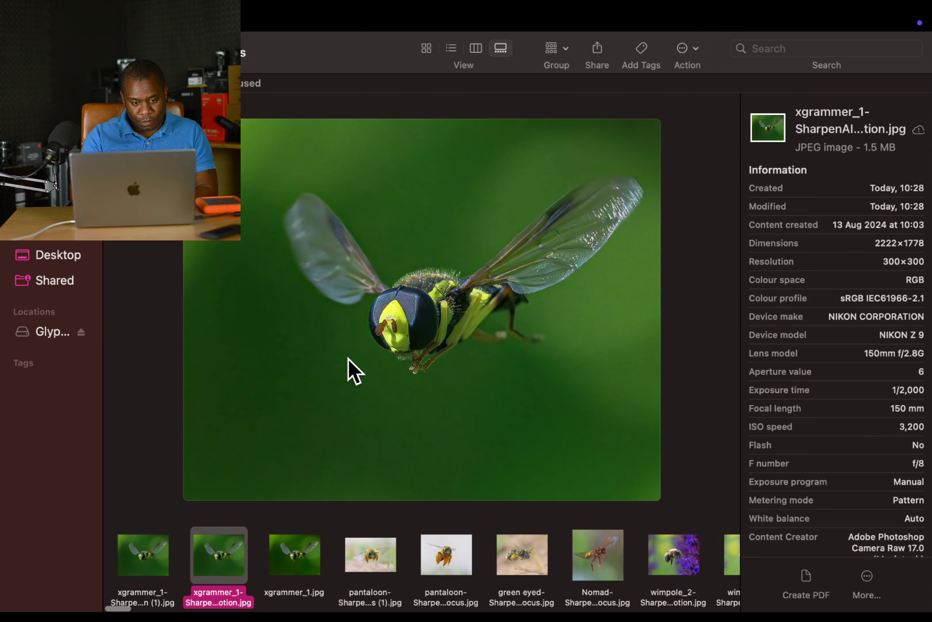
key("Right")
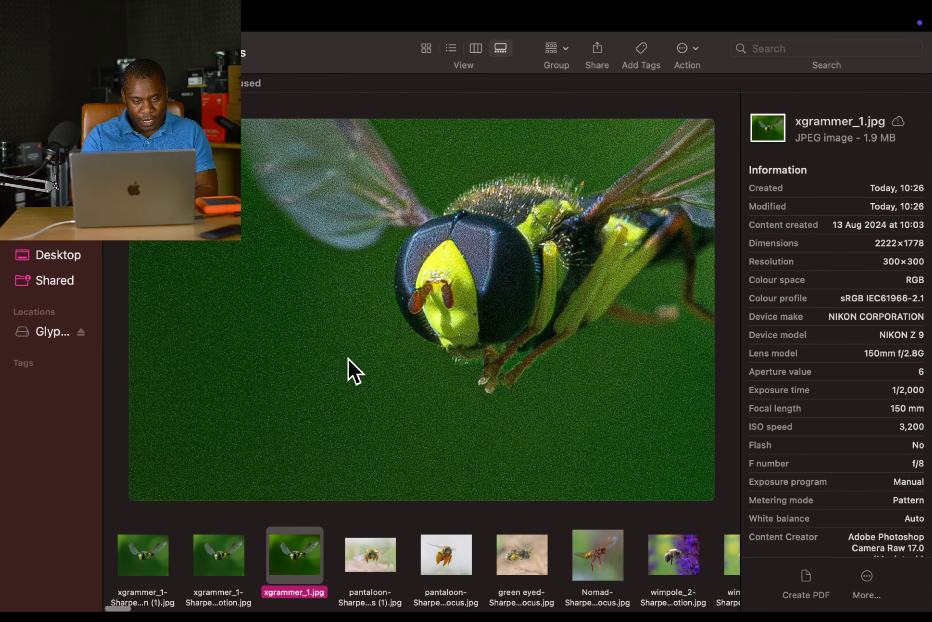
key("Left")
key("Left")
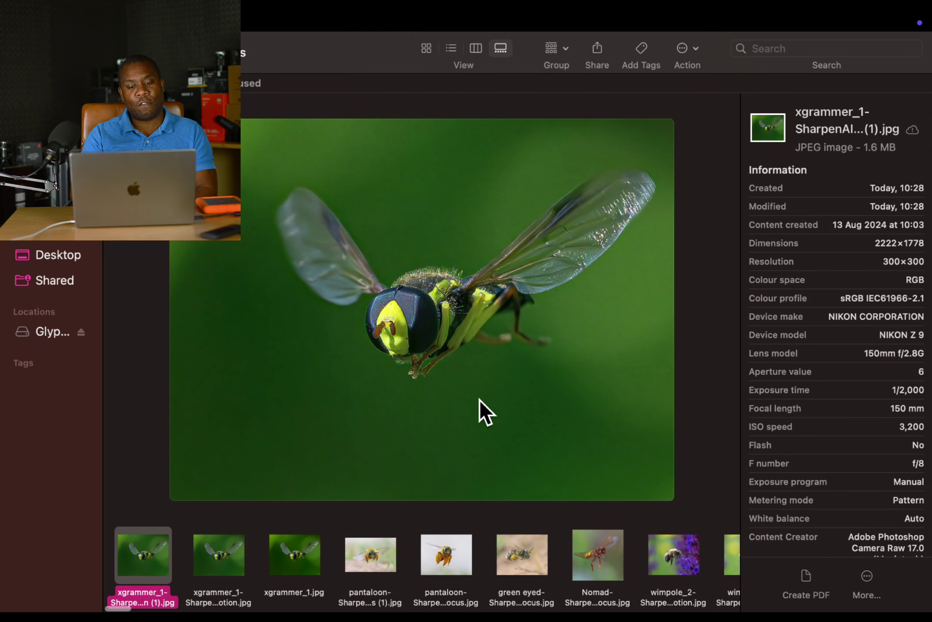
Alternate between xgrammer_1.jpg and its first sharpened version to compare background noise, head and wing detail.
key("Right")
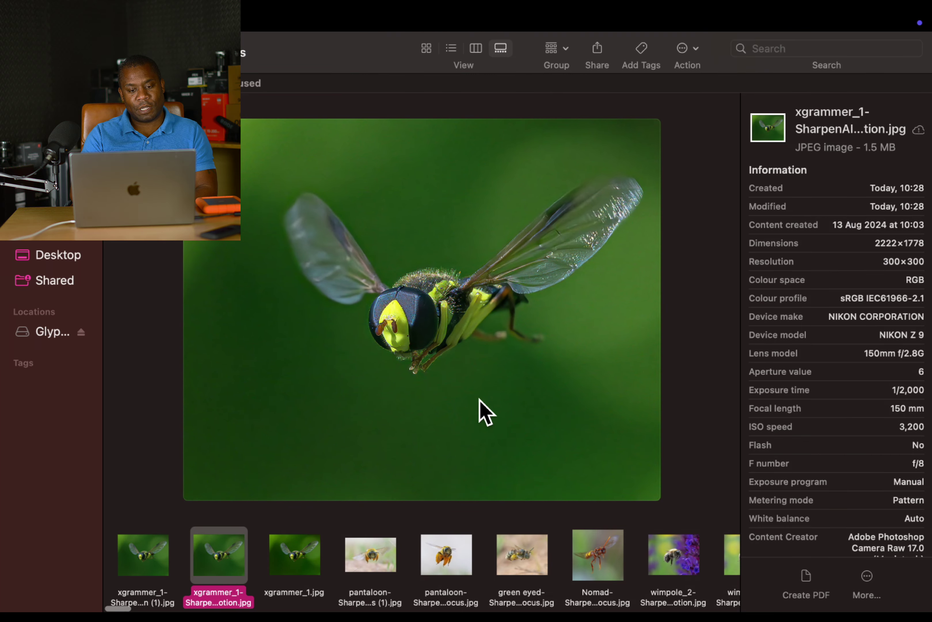
key("Right")
key("Left")
key("Right")
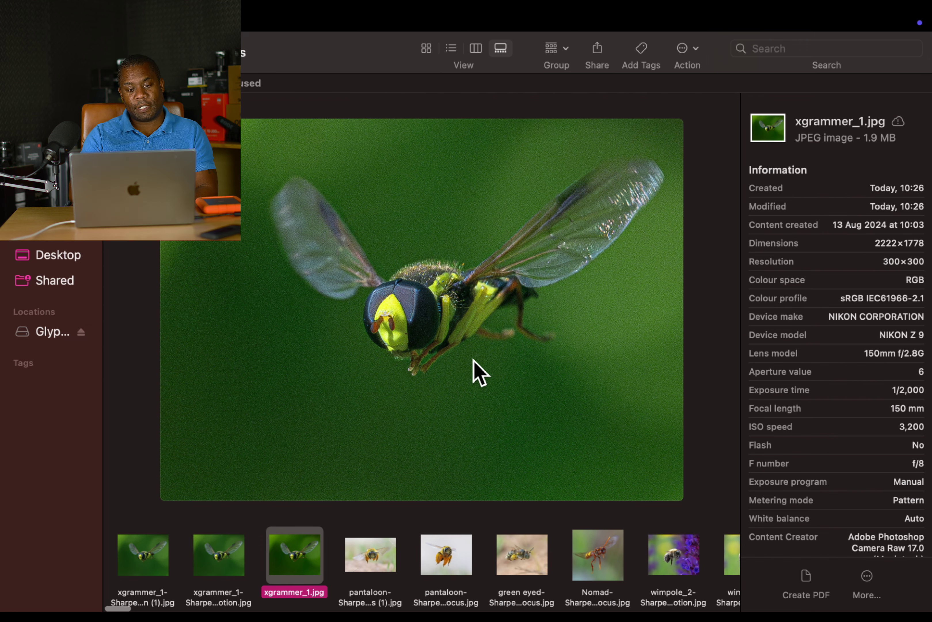
key("Left")
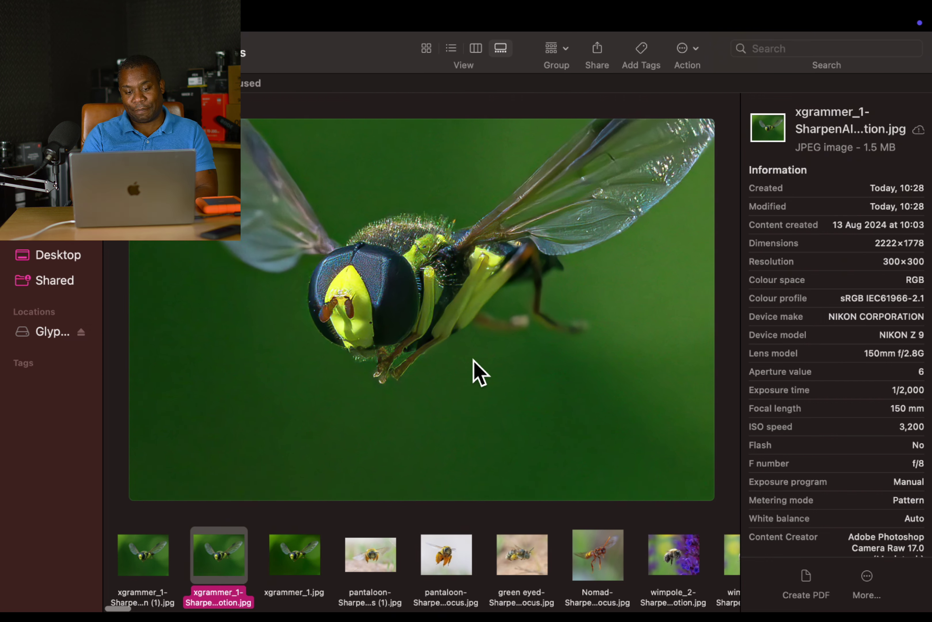
key("Right")
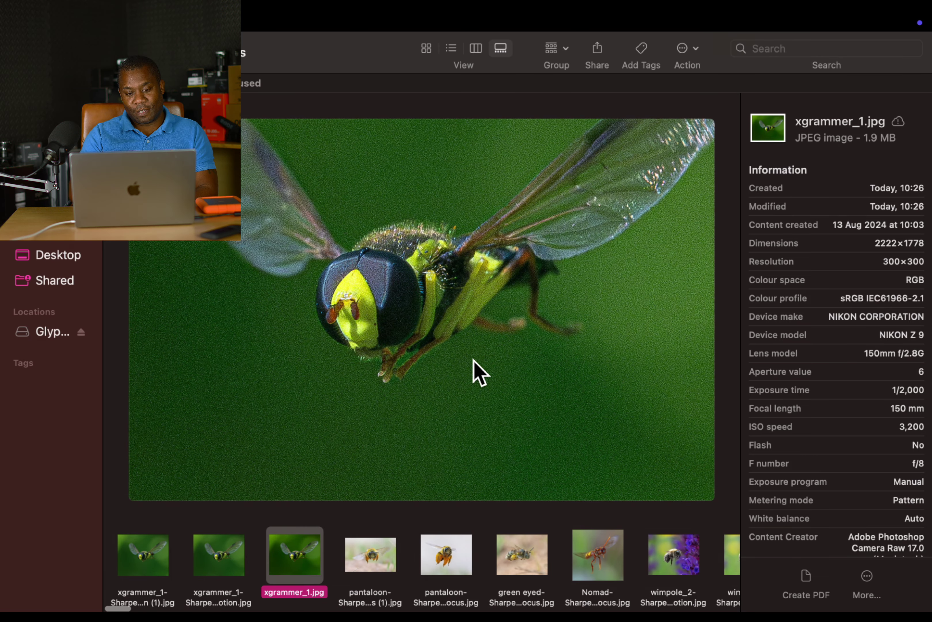
key("Left")
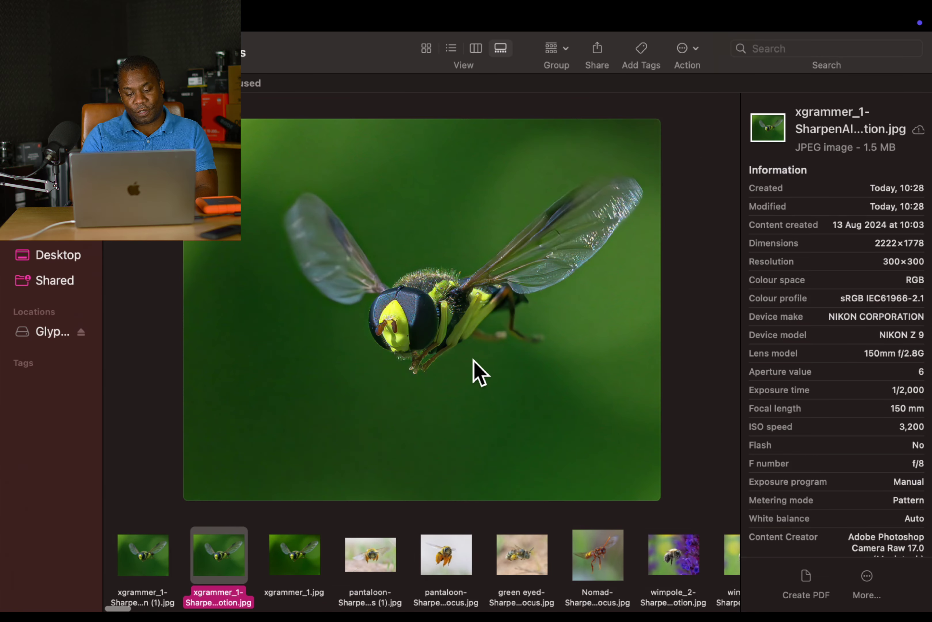
key("Right")
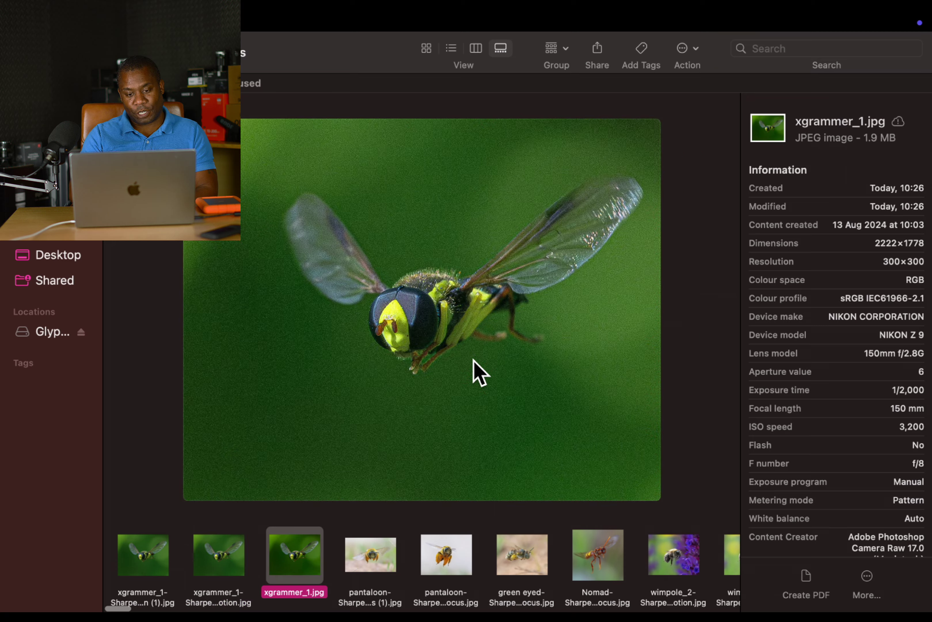
key("Left")
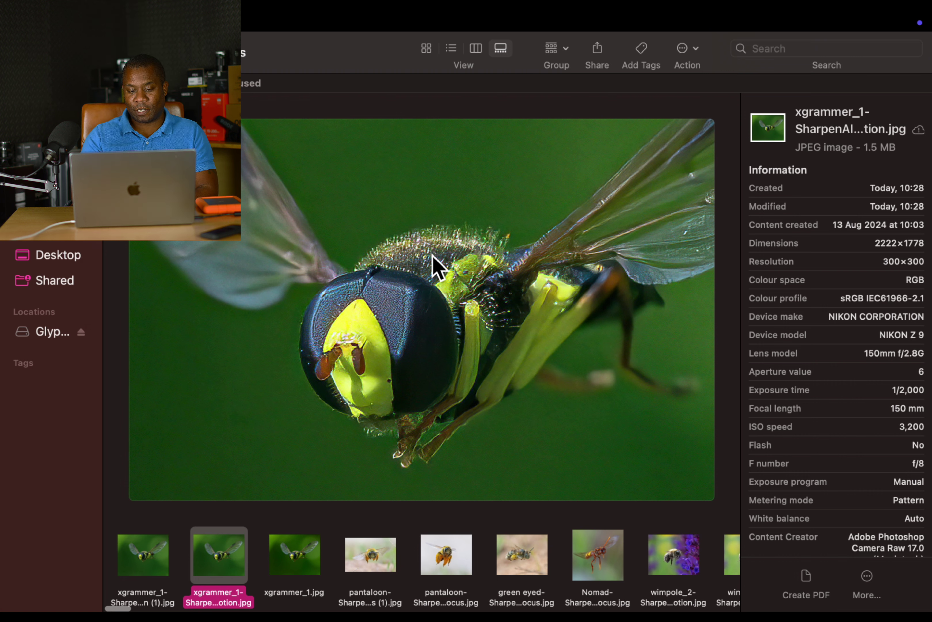
Compare the two sharpened xgrammer_1 versions close up on the hoverfly's head and thorax hairs.
key("Left")
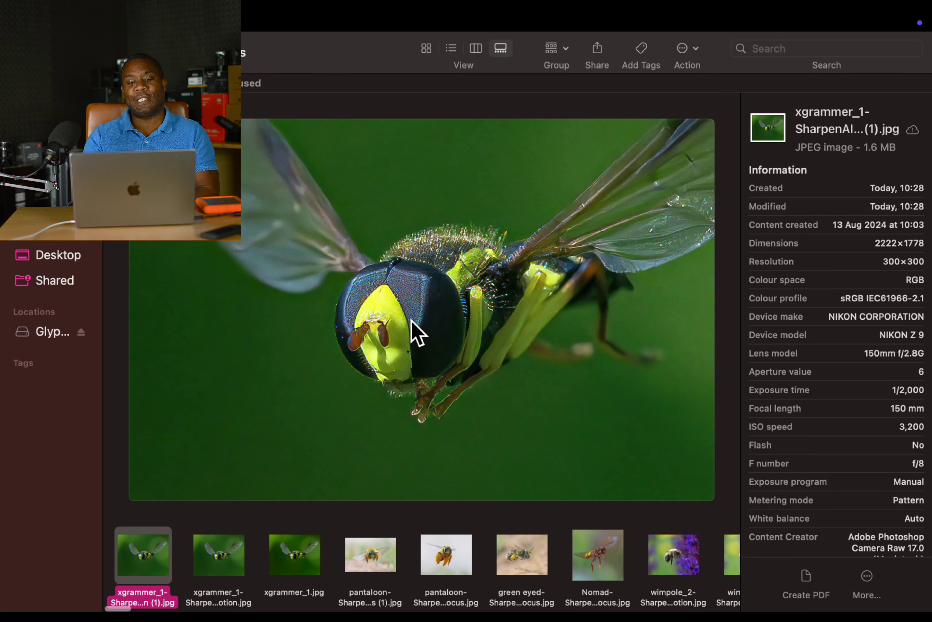
key("Right")
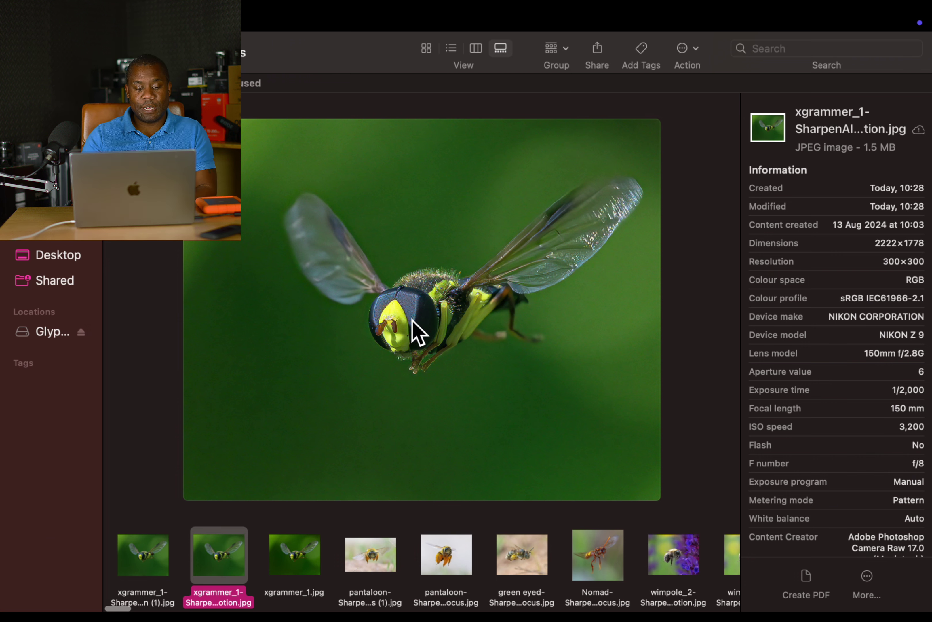
key("Right")
key("Left")
key("Left")
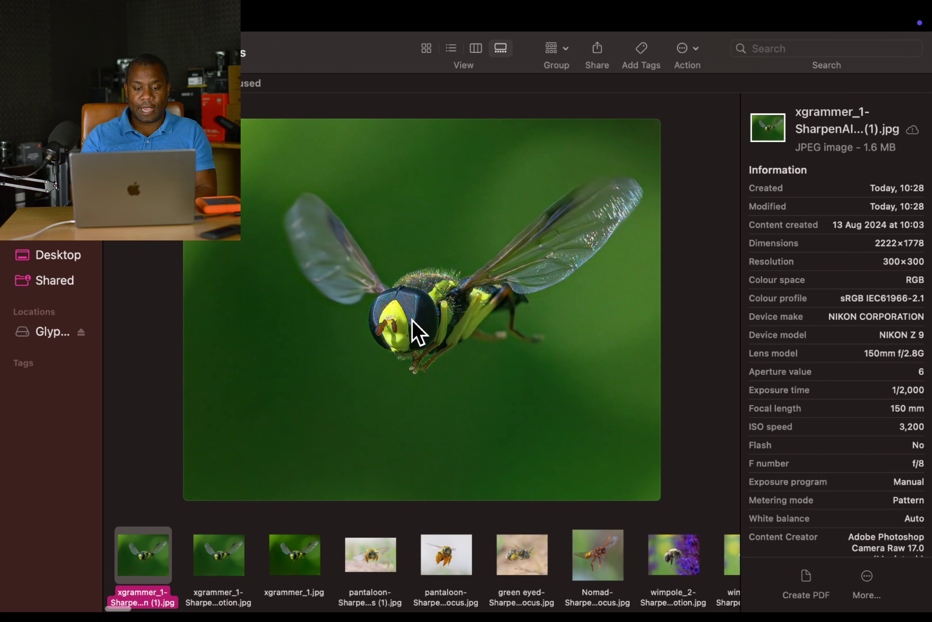
key("Right")
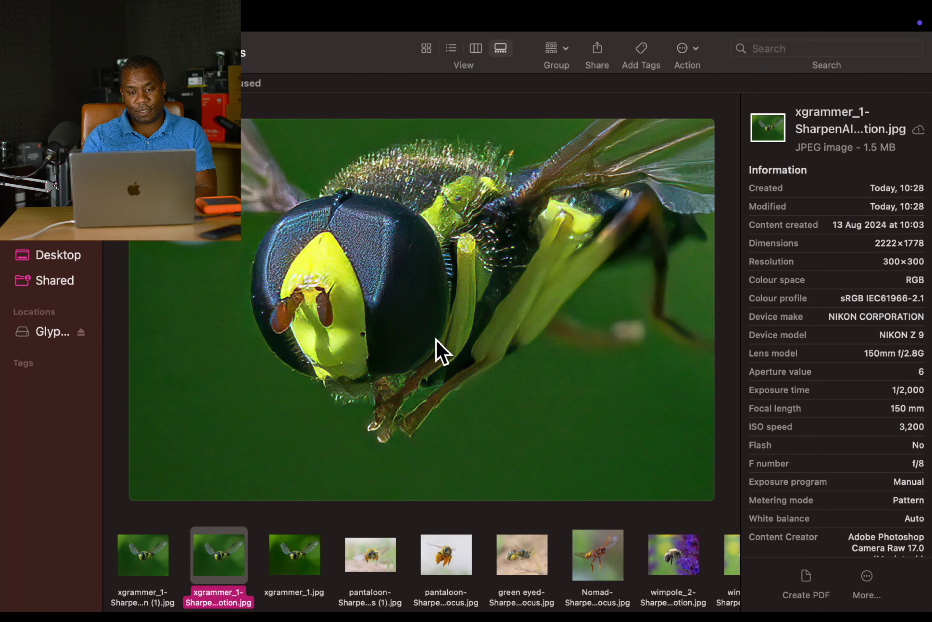
key("Left")
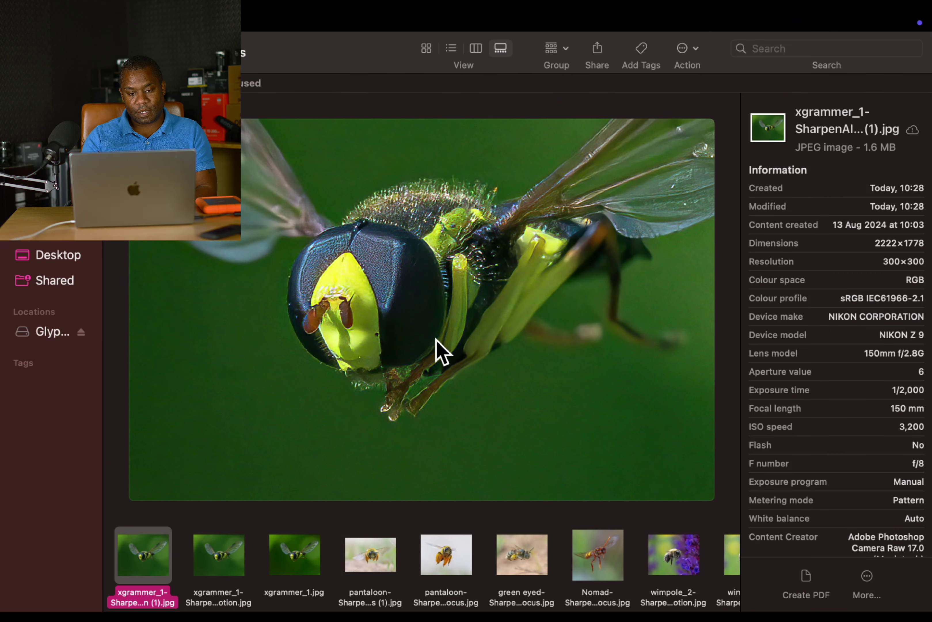
key("Right")
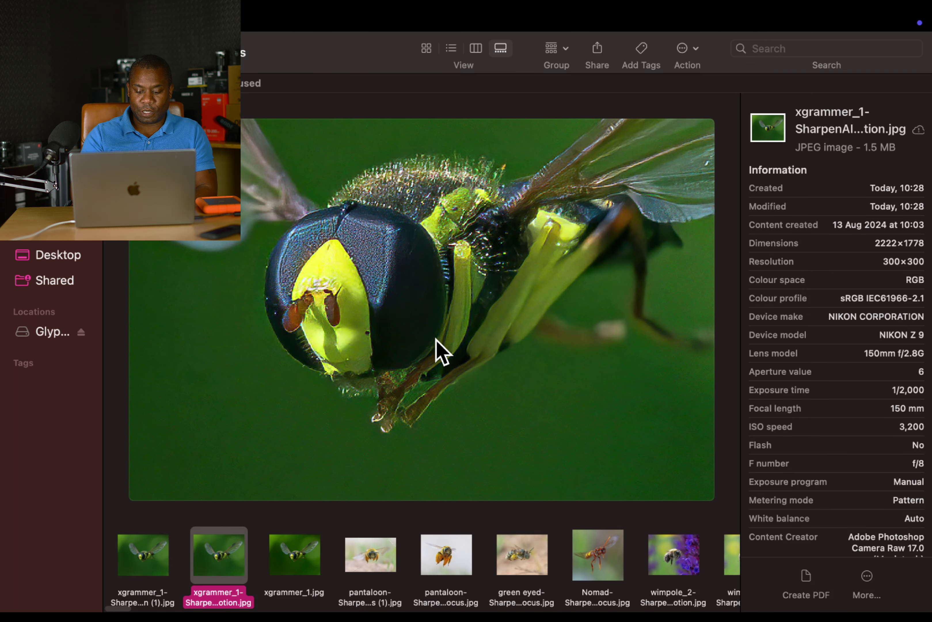
key("Left")
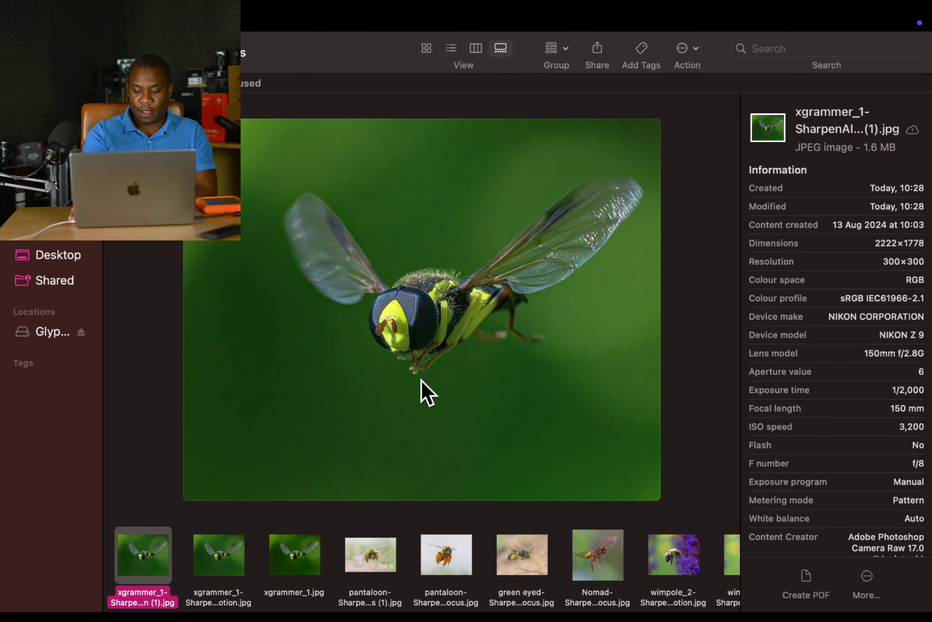
Delete the sharpened xgrammer_1 copy marked (1) and the original xgrammer_1.jpg from the folder.
key("Right")
key("Right")
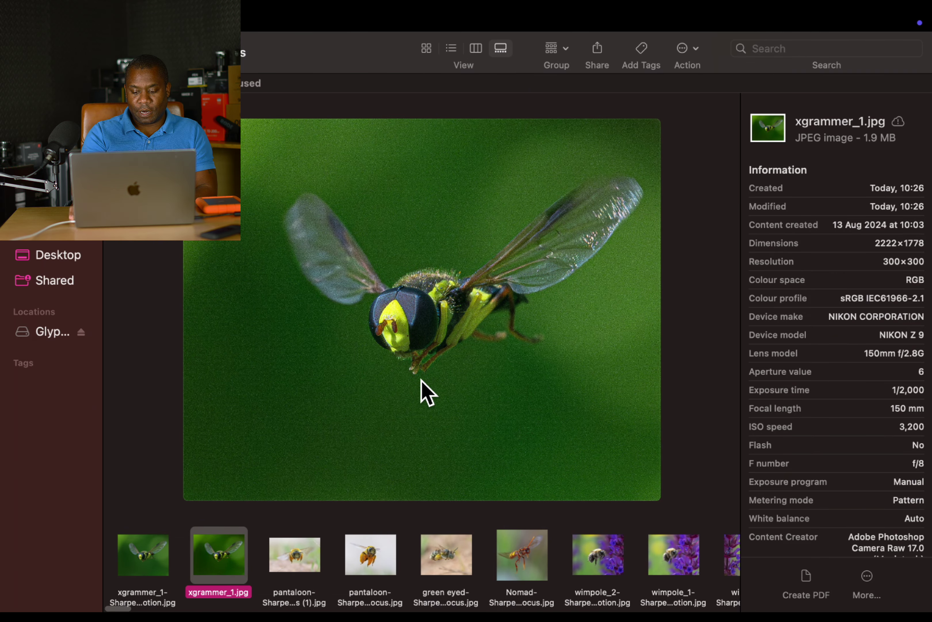
key("super+space")
left_click(497, 495)
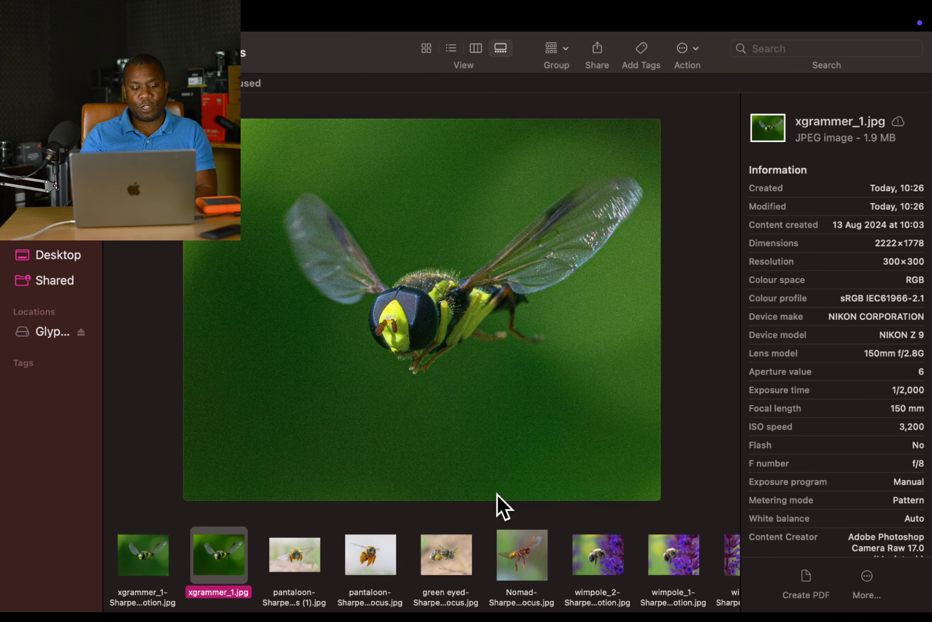
key("super+BackSpace")
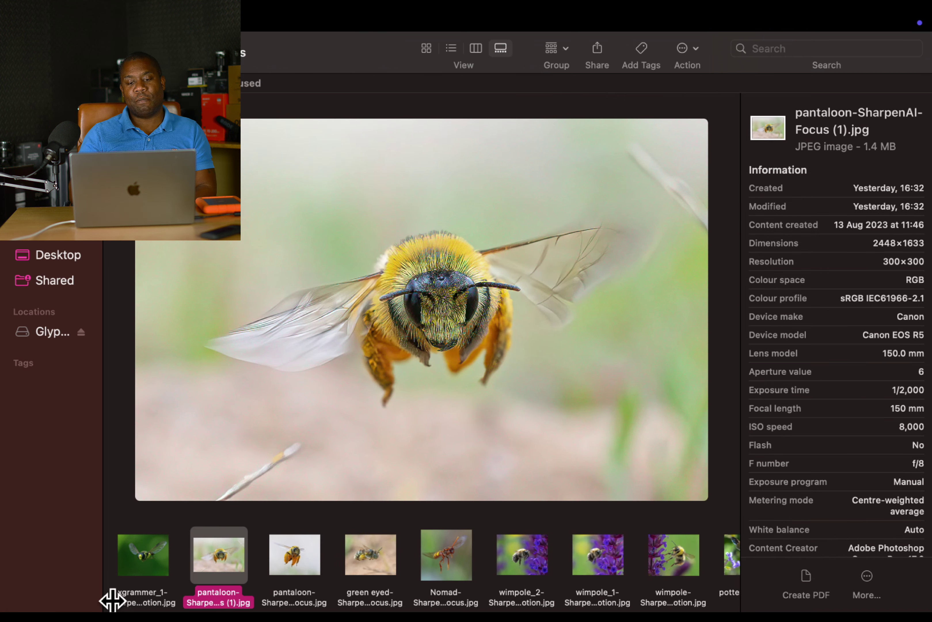
Select the remaining sharpened xgrammer_1 image and examine the hoverfly up close and in full.
left_click(125, 576)
scroll(374, 370, "up", 5)
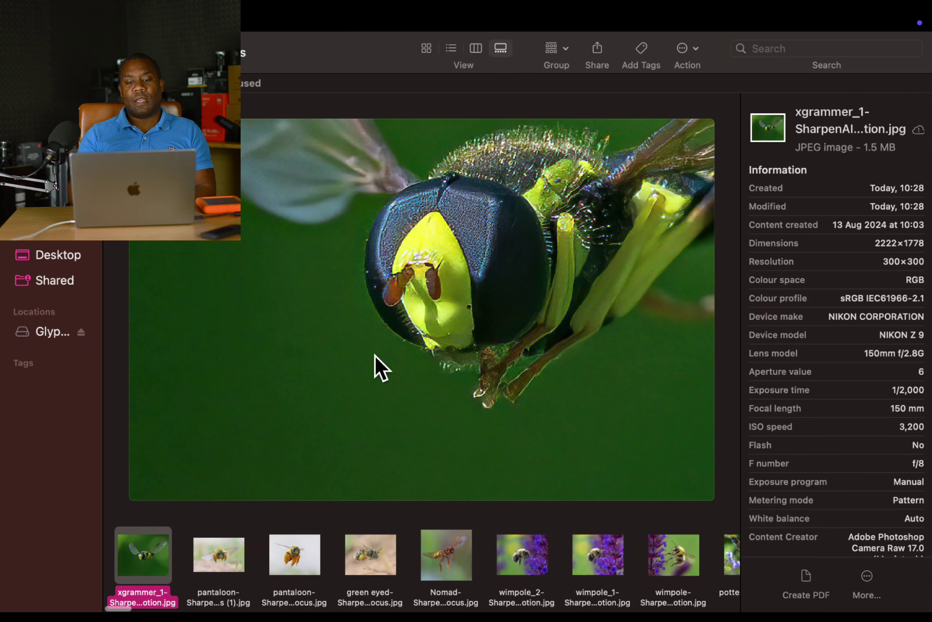
scroll(440, 343, "down", 5)
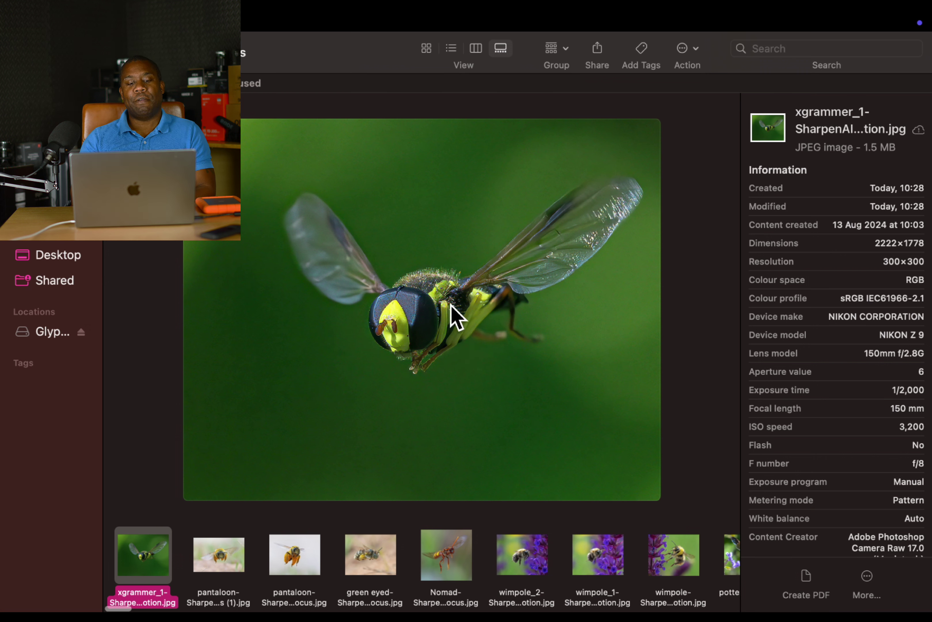
scroll(487, 356, "up", 3)
scroll(487, 356, "down", 3)
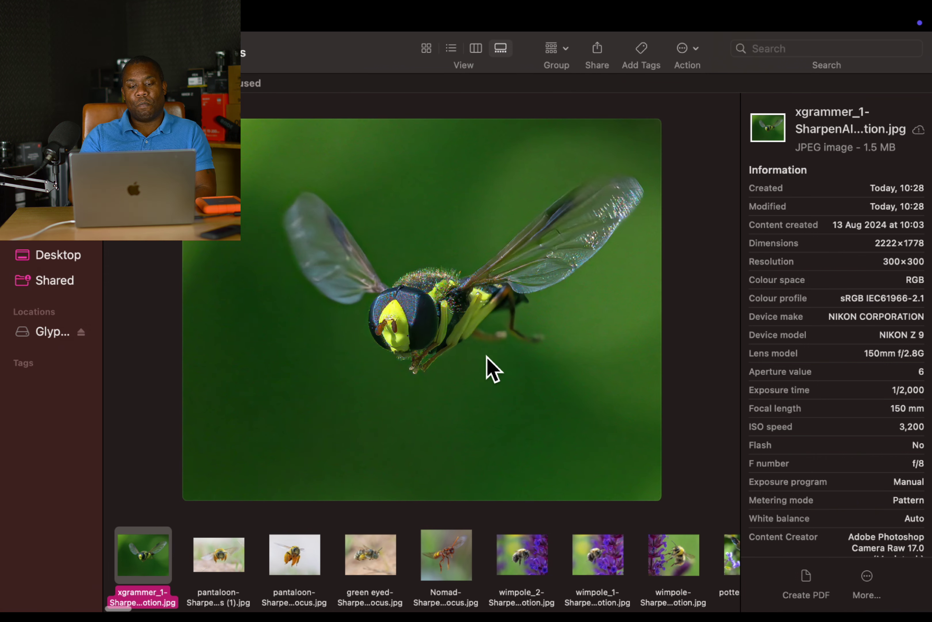
Browse the other insect photos as far as cloak and dgger-SharpenAI-Focus.jpg and return to the sharpened hoverfly.
key("Right")
key("Right")
key("Right")
key("Right")
key("Right")
key("Right")
key("Right")
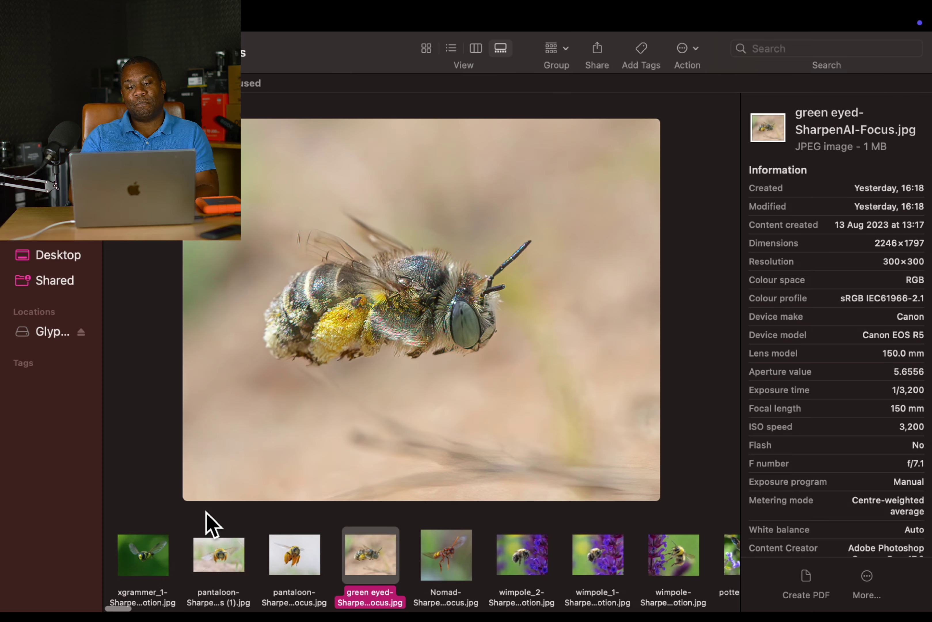
key("Right")
key("Right")
key("Right")
key("Right")
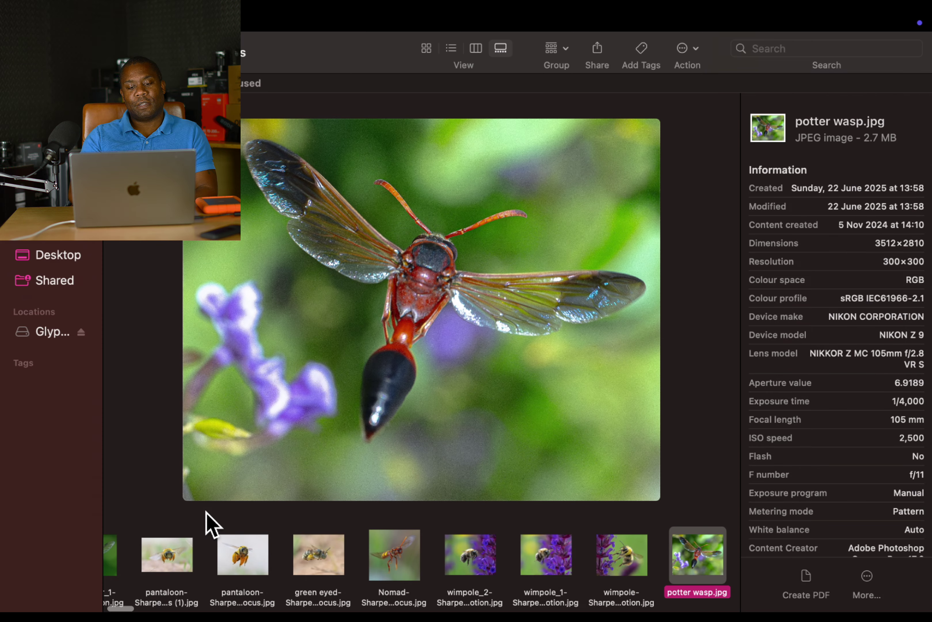
key("Right")
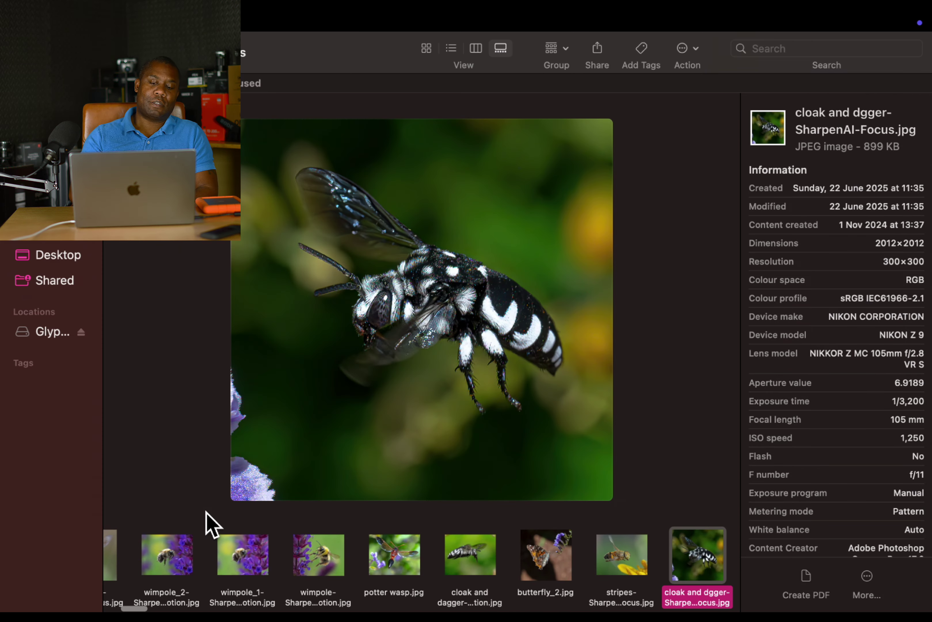
key("Left")
key("Left")
key("Left")
key("Left")
key("Left")
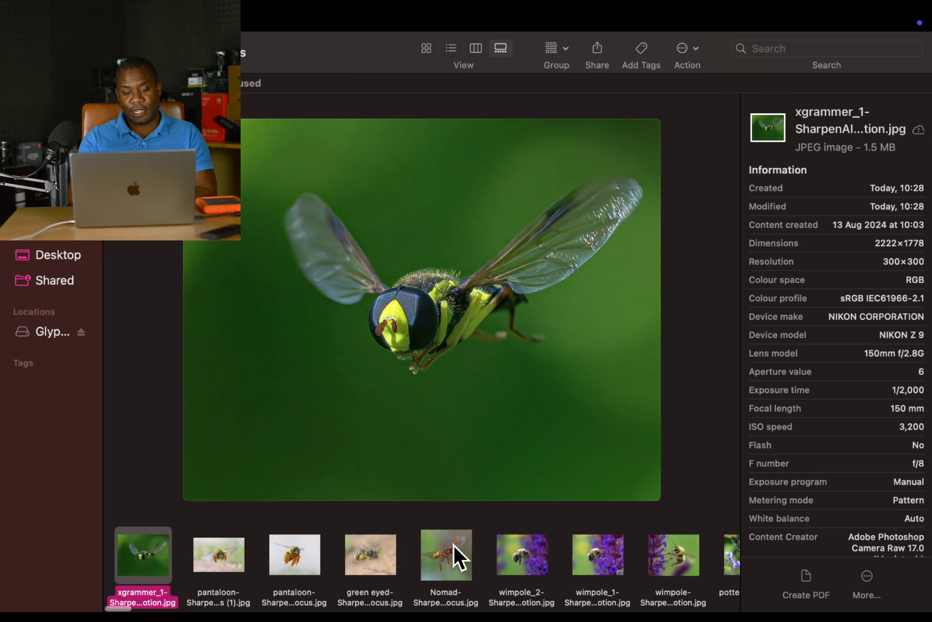
Review the sharpened wimpole bumblebee, Nomad and green eyed bee photos in the folder.
left_click(547, 557)
key("Right")
key("Right")
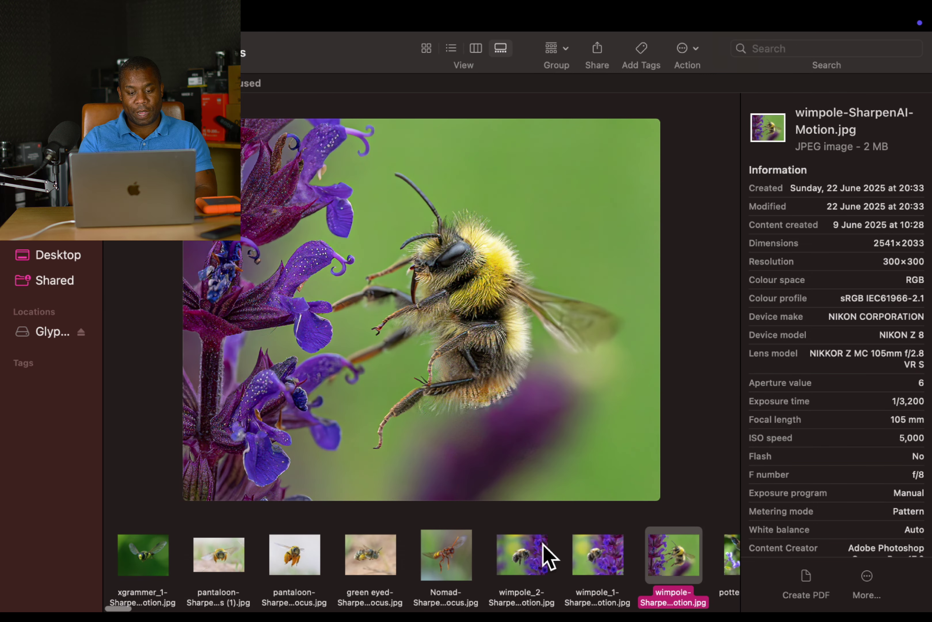
key("Left")
key("Left")
key("Left")
key("Left")
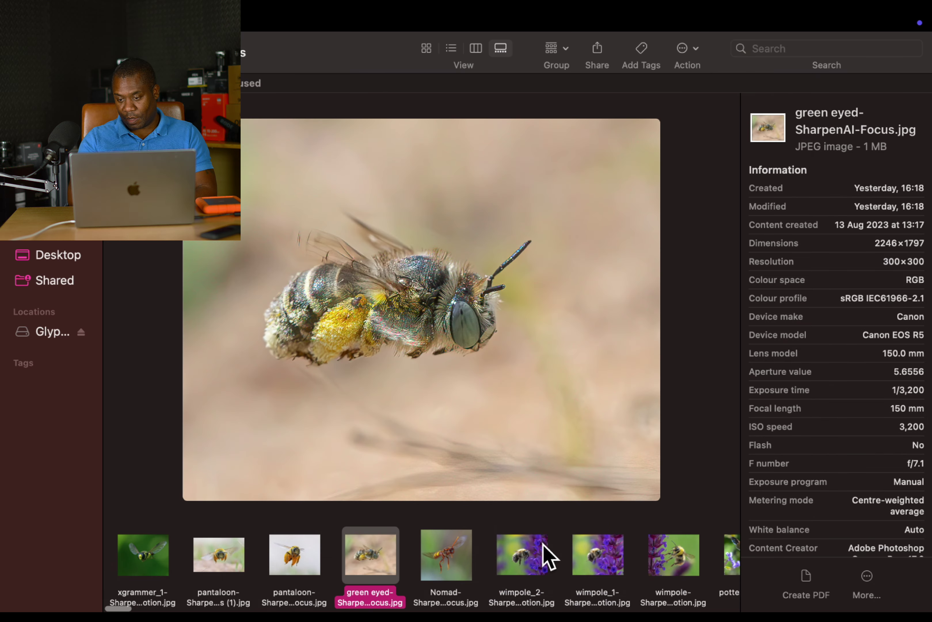
key("Right")
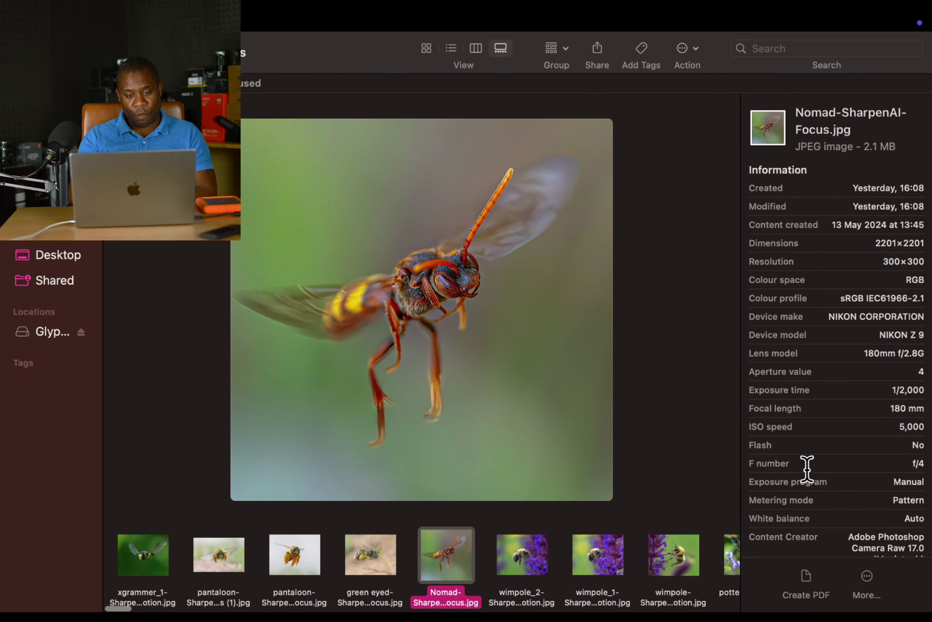
key("Right")
key("Right")
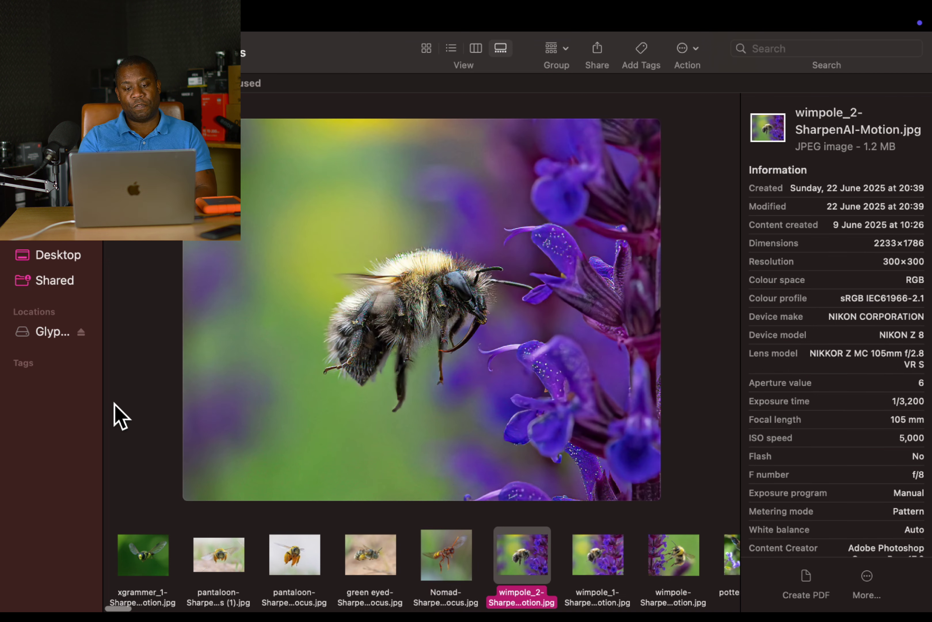
key("Right")
key("Left")
key("Left")
key("Left")
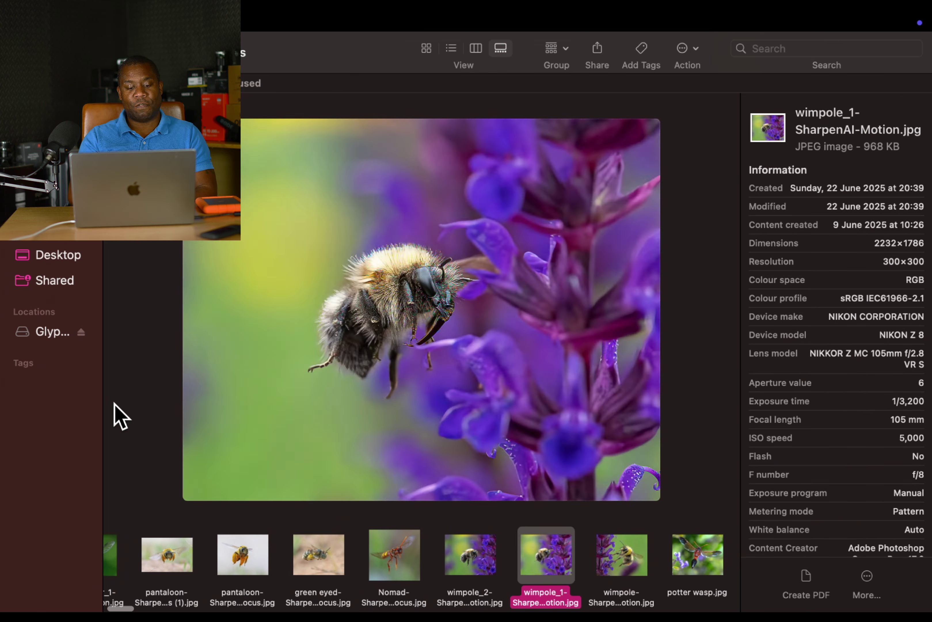
Go back to pantaloon-SharpenAI-Focus (1).jpg and review the sharpened bee photos from there up to wimpole_2-SharpenAI-Motion.jpg.
key("Left")
key("Left")
key("Left")
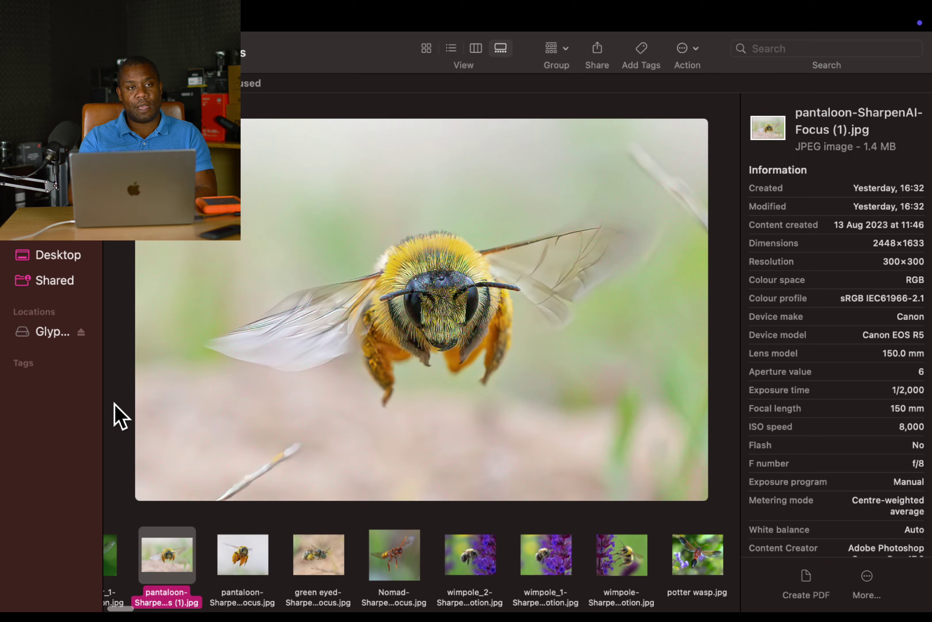
key("Right")
key("Right")
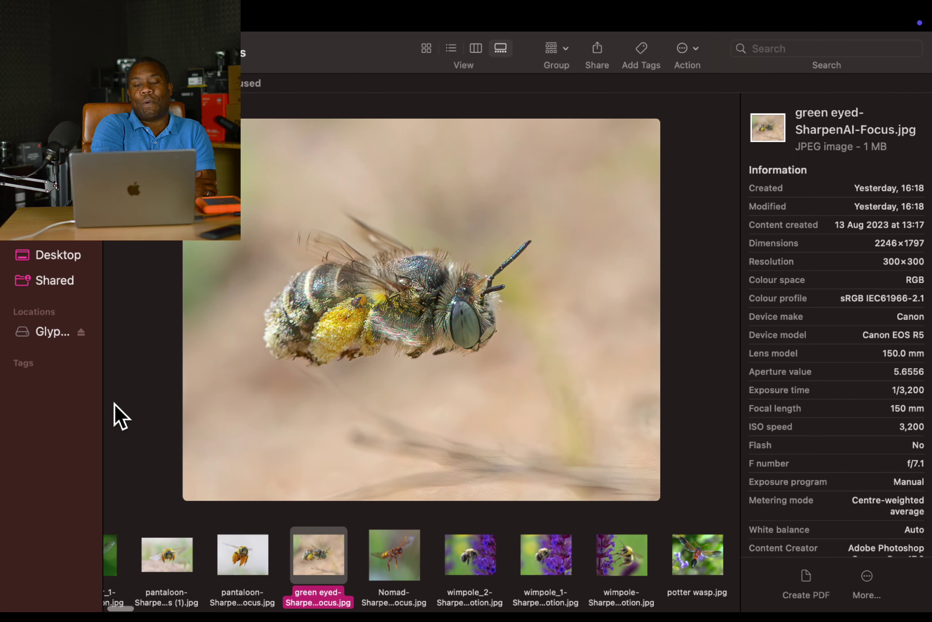
key("Right")
key("Right")
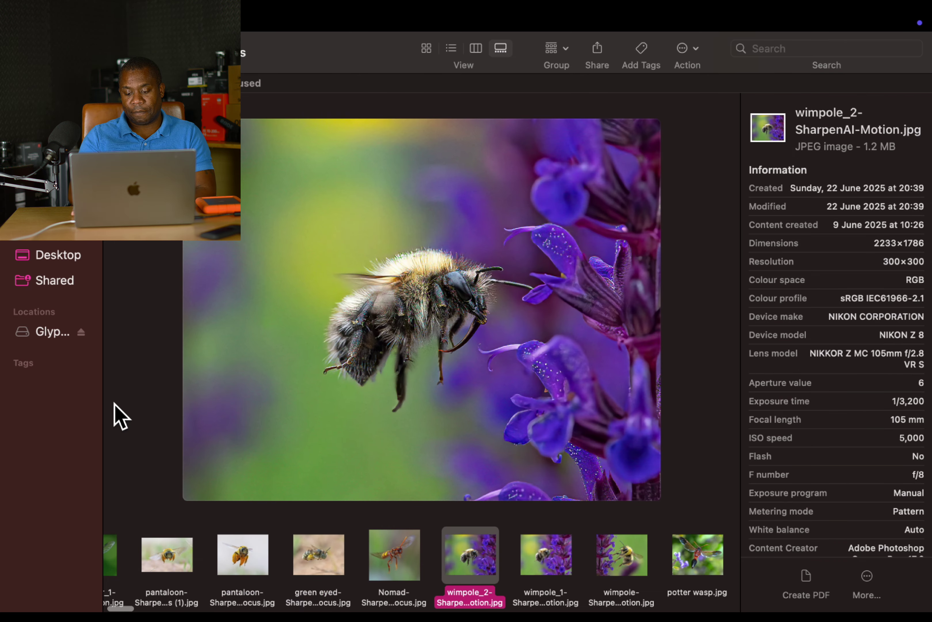
Browse the following insect photos past cloak and dagger-SharpenAI-Motion.jpg as far as the mayfly photo charging_12-SharpenAI-Focus.jpg.
key("Right")
key("Right")
key("Right")
key("Right")
key("Right")
key("Right")
key("Right")
key("Right")
key("Right")
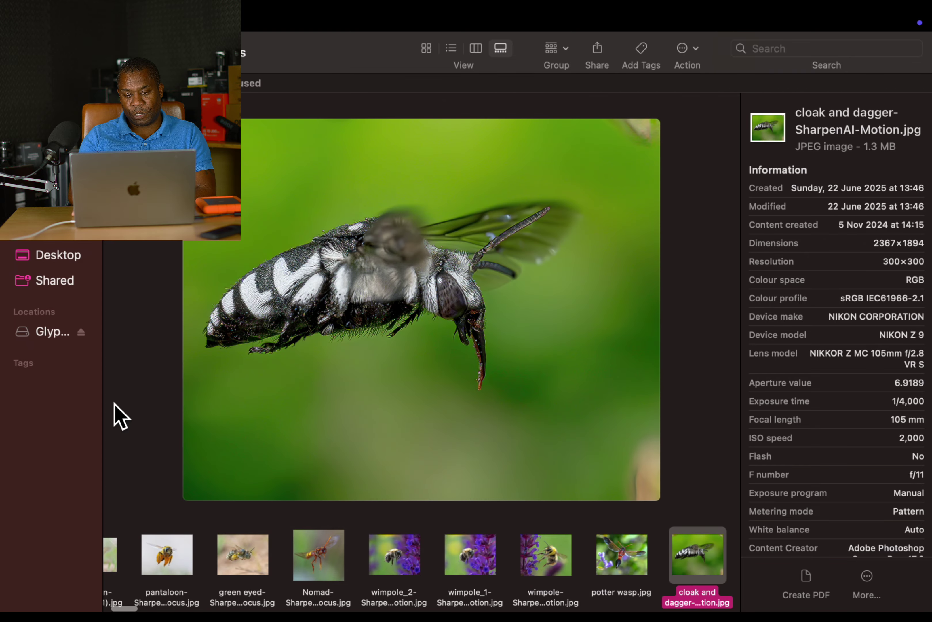
key("Right")
key("Right")
key("Right")
key("Right")
key("Right")
key("Right")
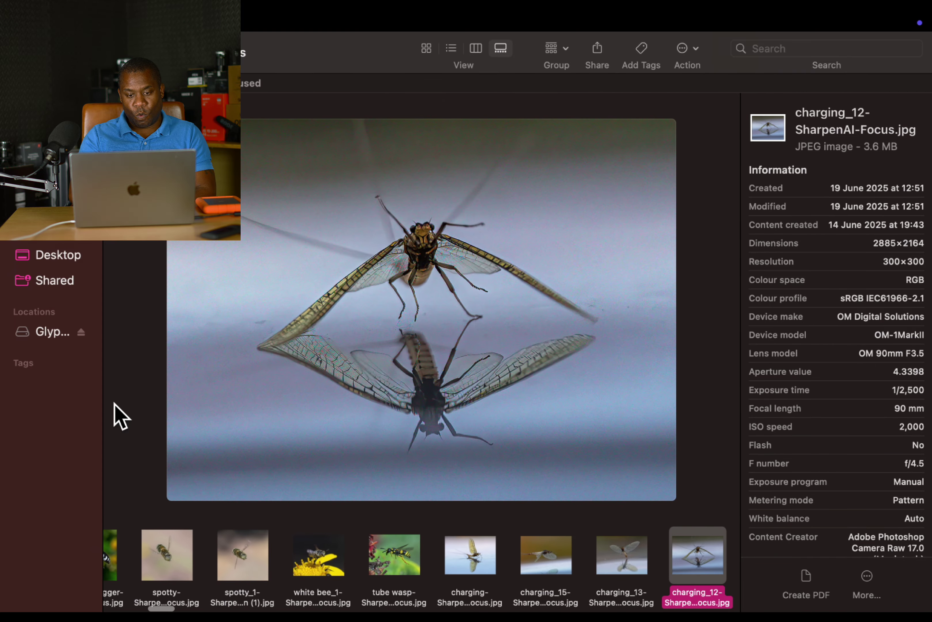
Step back through the preceding sharpened mayfly photos and examine charging_13 and charging_15.
key("Left")
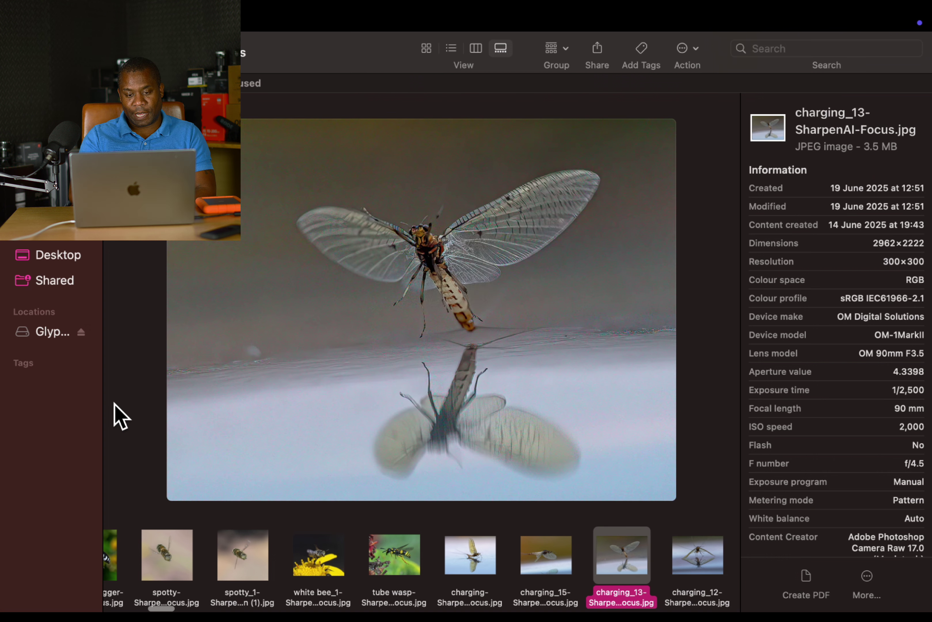
key("Left")
key("Left")
key("Right")
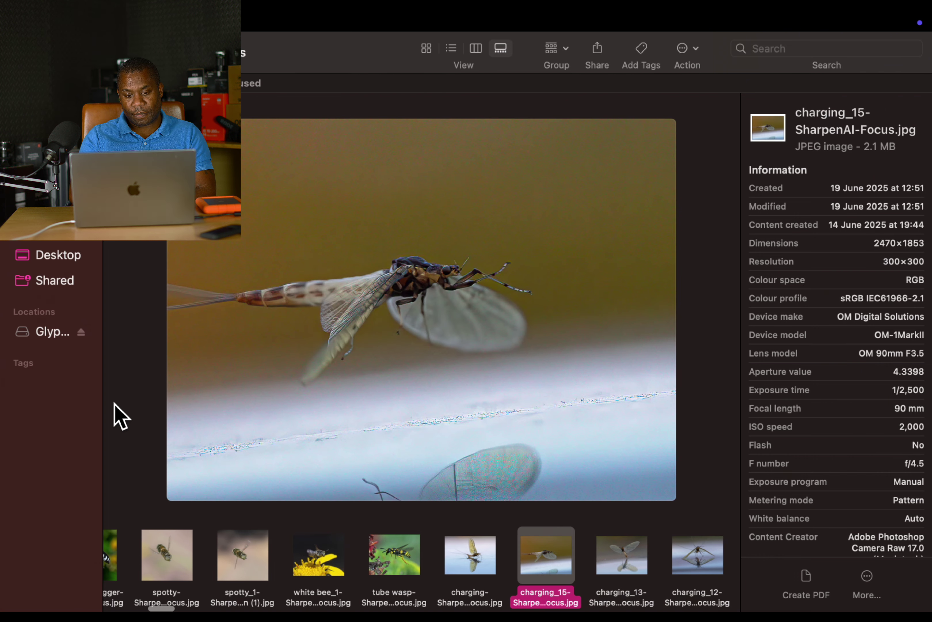
Review the rest of the sharpened mayfly series from charging_13 through charging_11 and charging_6 to charging_2-SharpenAI-Focus.jpg.
key("Right")
key("Right")
key("Right")
key("Right")
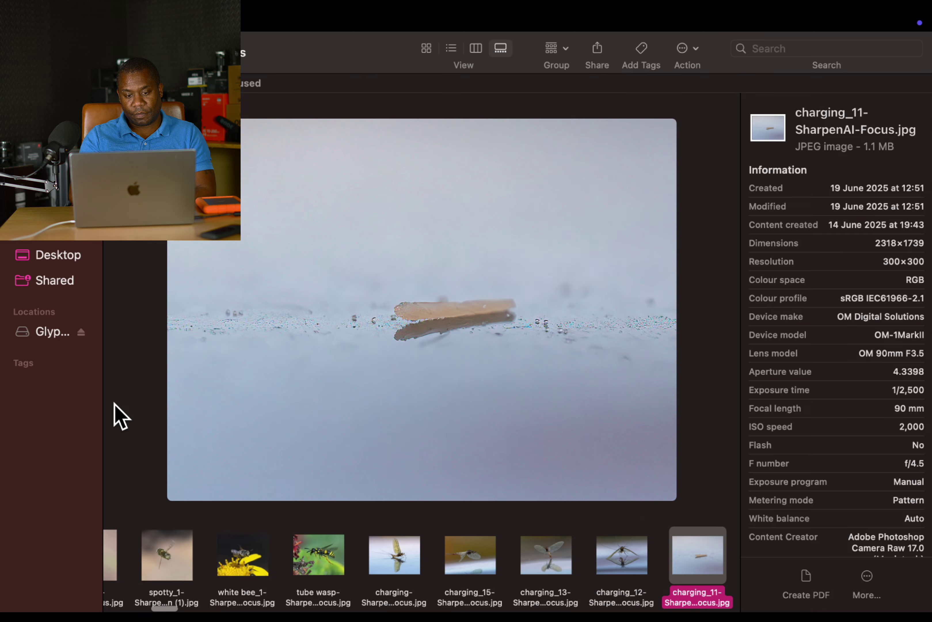
key("Right")
key("Right")
key("Right")
key("Right")
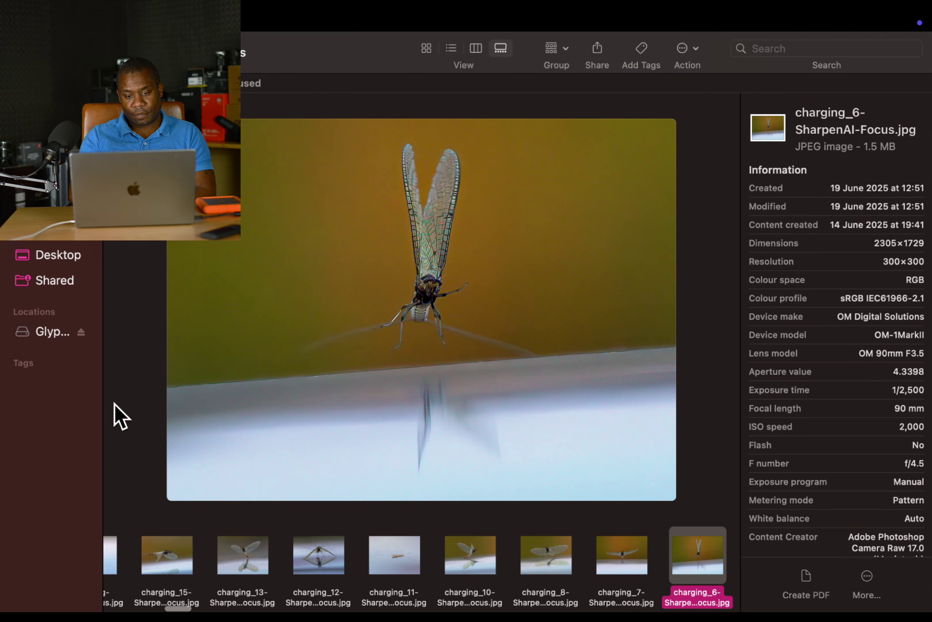
key("Right")
key("Right")
key("Right")
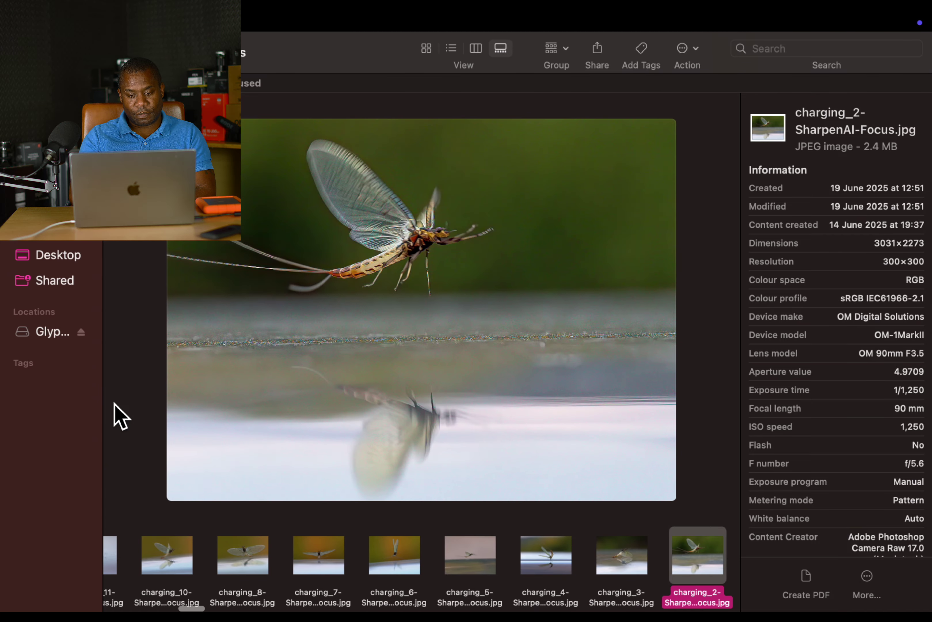